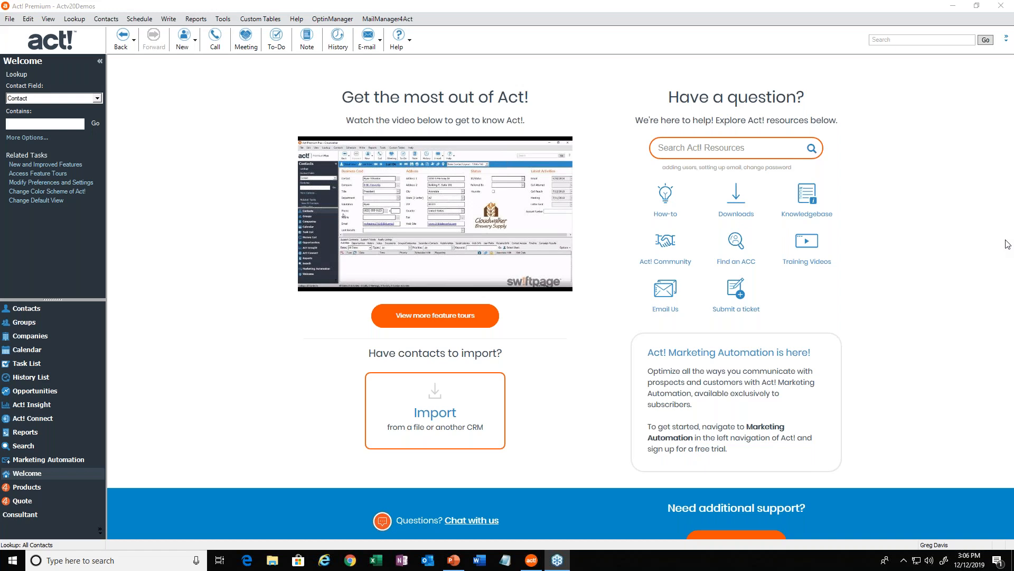
Open the online Knowledgebase from the Welcome page's support resources.
{"action": "left_click", "coordinate": [36, 309]}
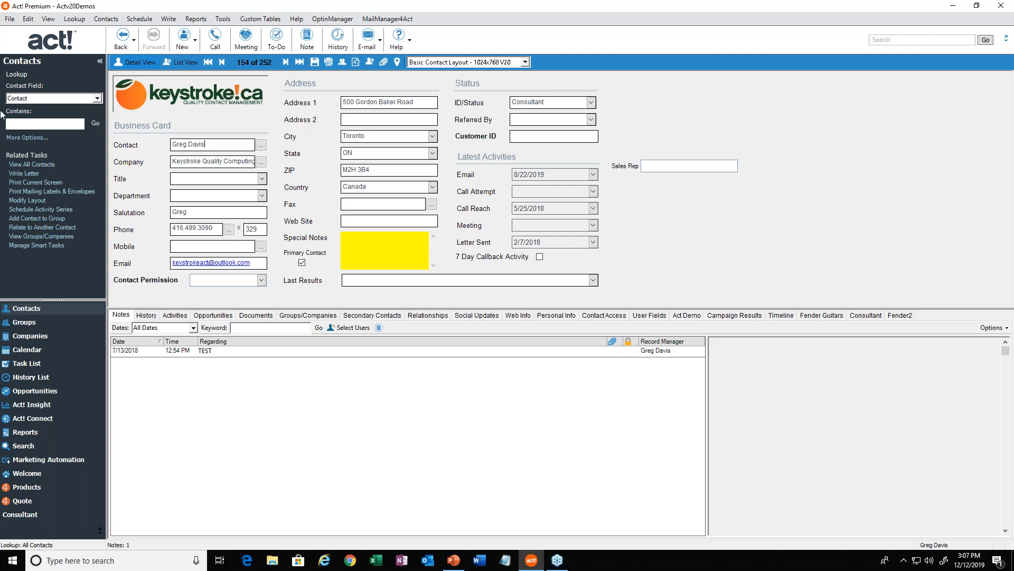
{"action": "left_click", "coordinate": [29, 474]}
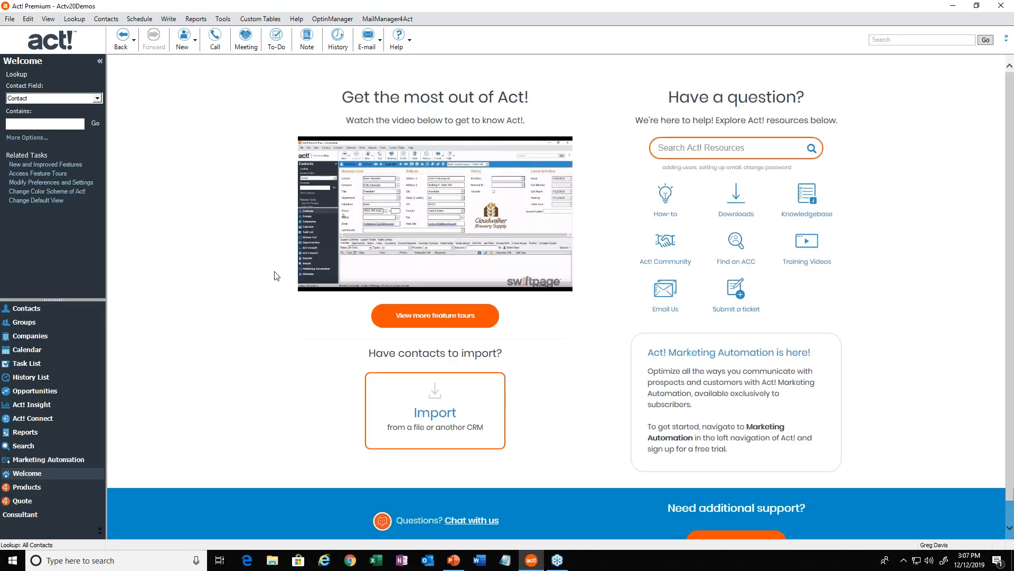
{"action": "left_click", "coordinate": [806, 208]}
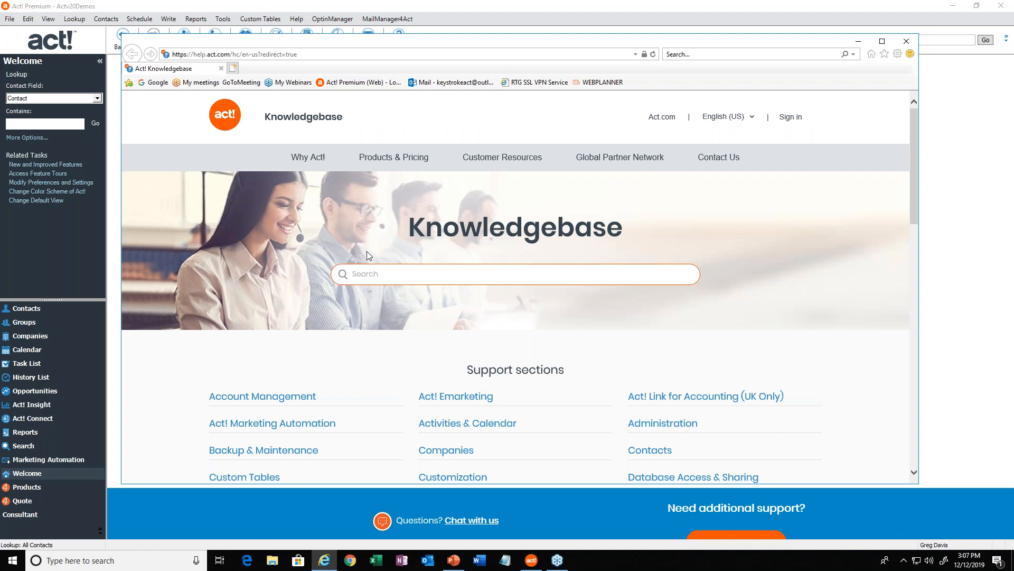
Search the Knowledgebase for "secuity roles".
{"action": "left_click", "coordinate": [392, 274]}
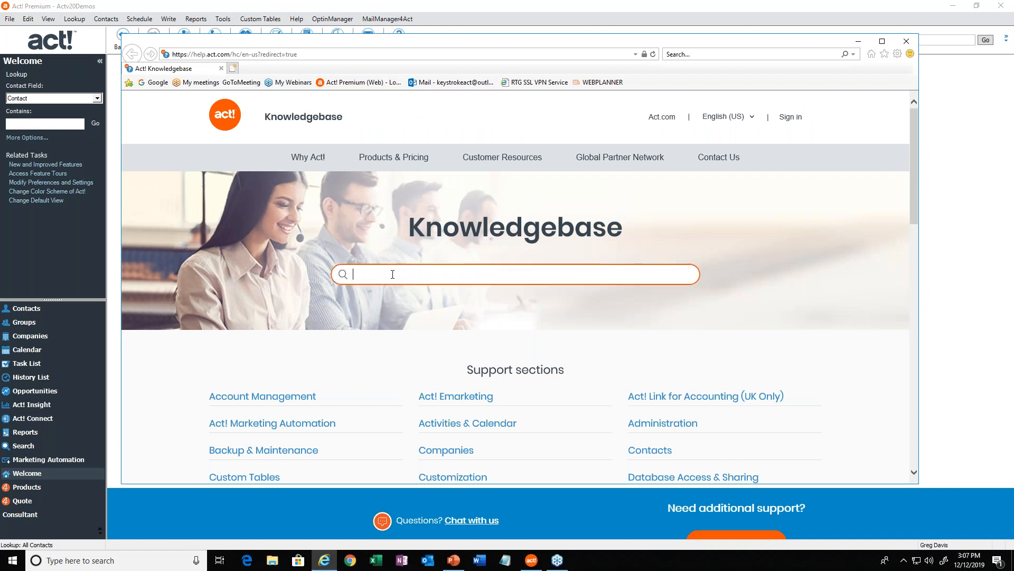
{"action": "type", "text": "secuity roles"}
{"action": "key", "text": "BackSpace"}
{"action": "key", "text": "BackSpace"}
{"action": "type", "text": "s"}
{"action": "left_click", "coordinate": [233, 55]}
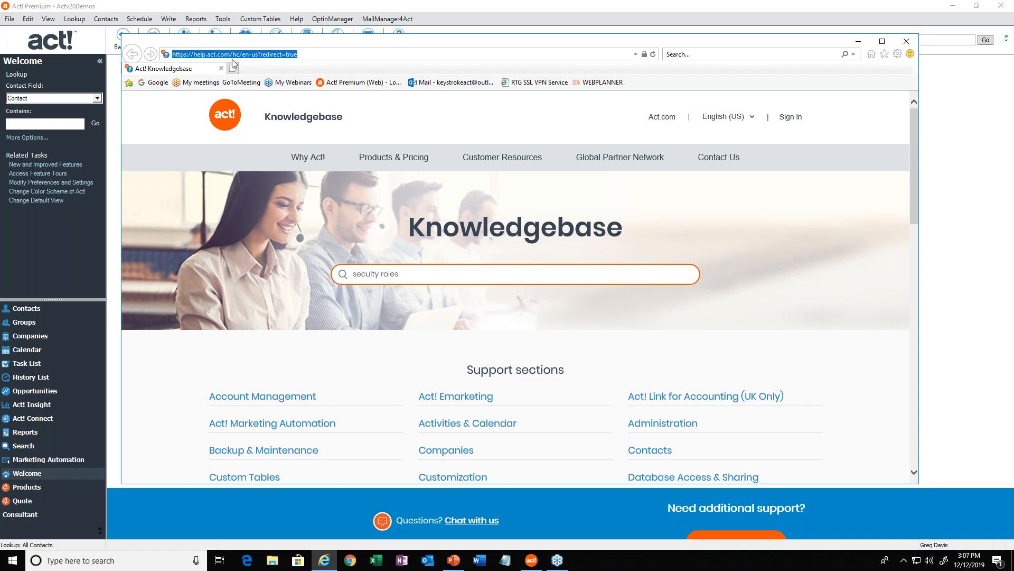
{"action": "left_click", "coordinate": [233, 55]}
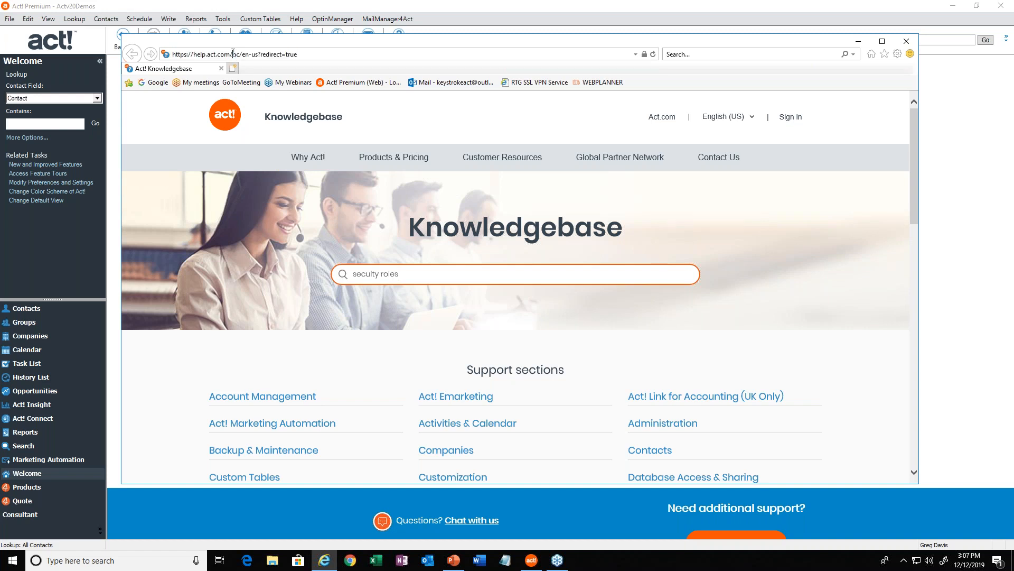
{"action": "left_click_drag", "start_coordinate": [230, 55], "coordinate": [173, 54]}
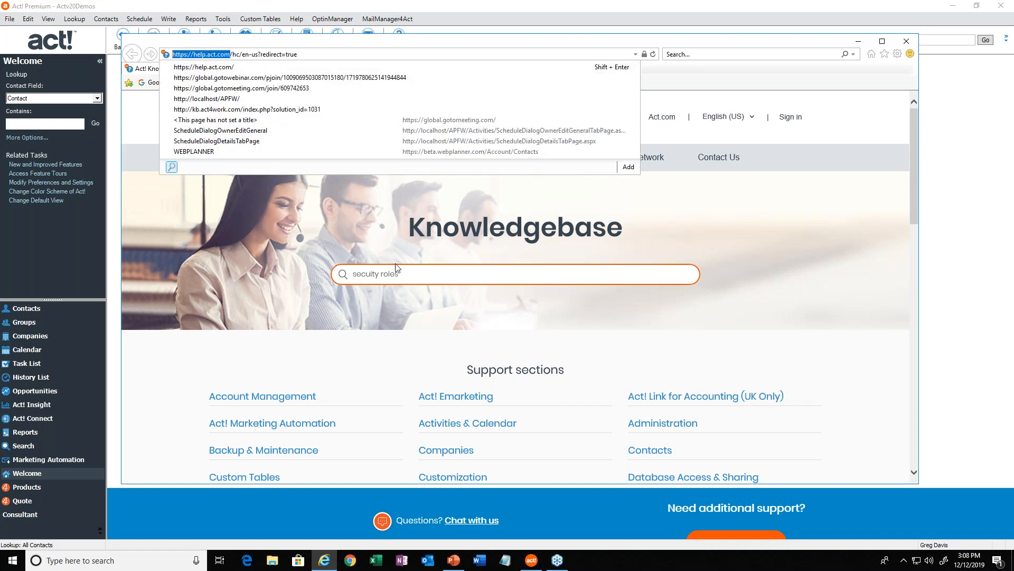
{"action": "left_click", "coordinate": [418, 277]}
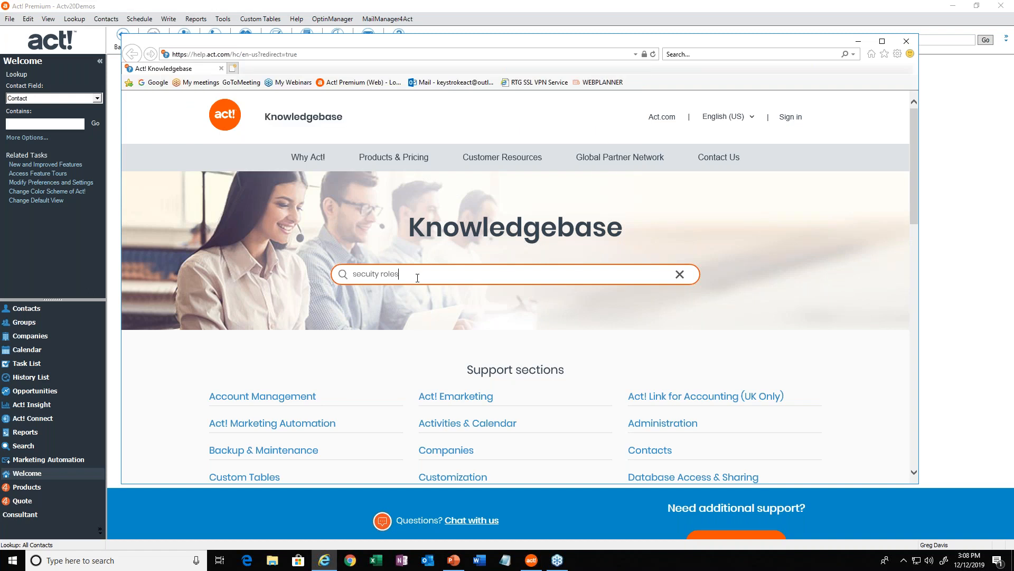
{"action": "key", "text": "Return"}
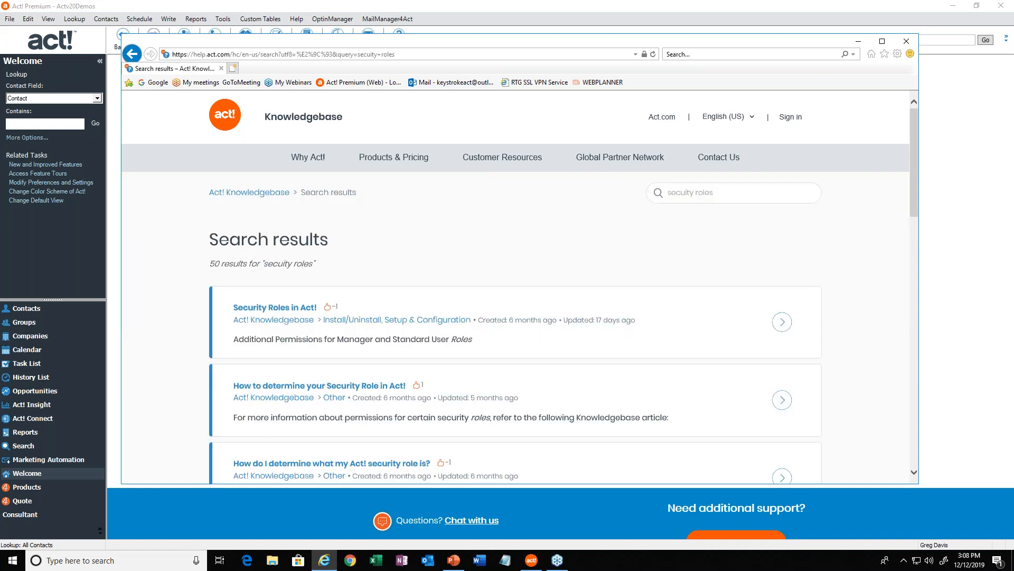
Open the "Security Roles in Act!" article and review the Administrator and Manager descriptions under User Level Security.
{"action": "left_click", "coordinate": [270, 311]}
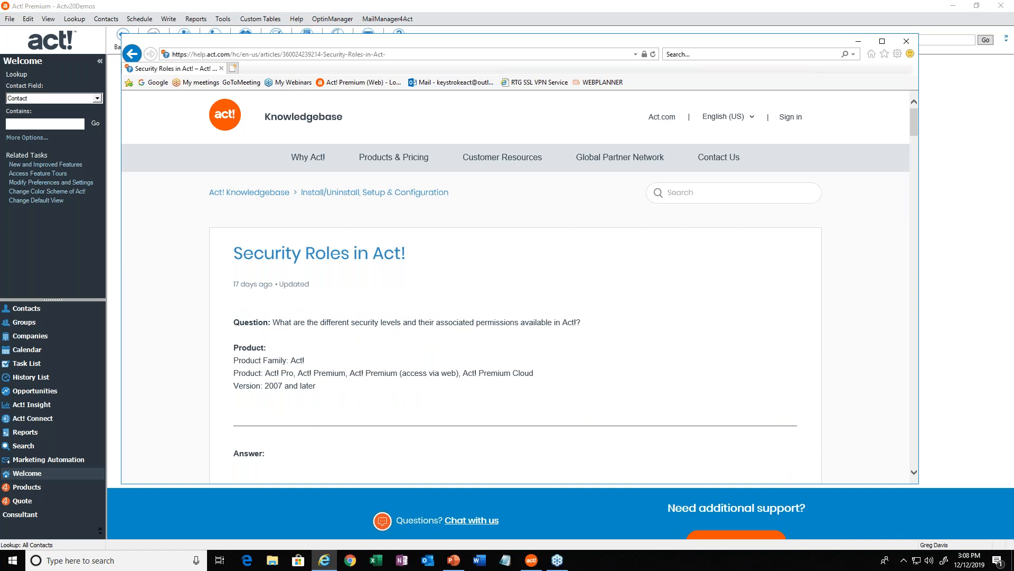
{"action": "scroll", "coordinate": [283, 320], "scroll_direction": "down", "scroll_amount": 10}
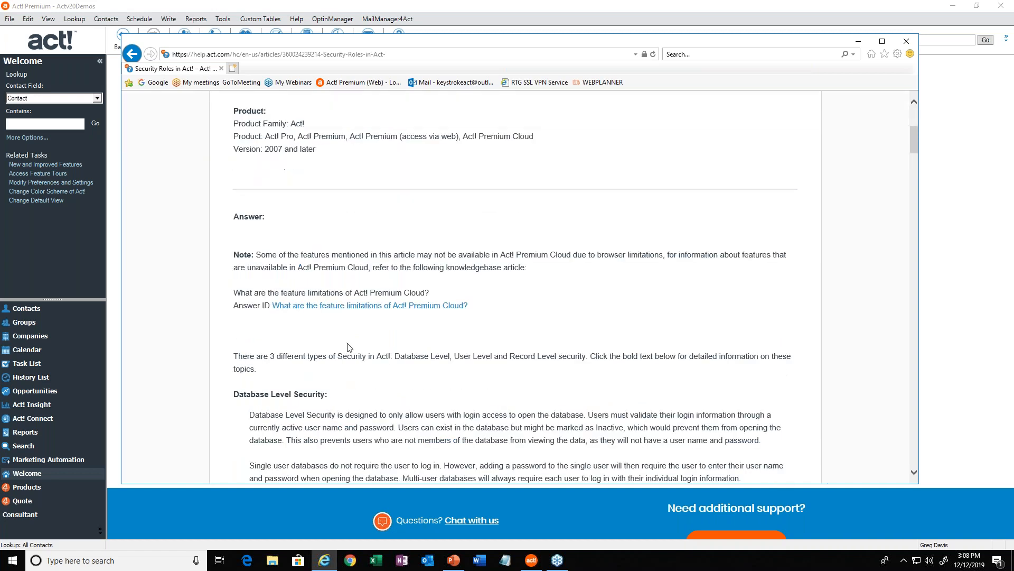
{"action": "scroll", "coordinate": [290, 191], "scroll_direction": "down", "scroll_amount": 7}
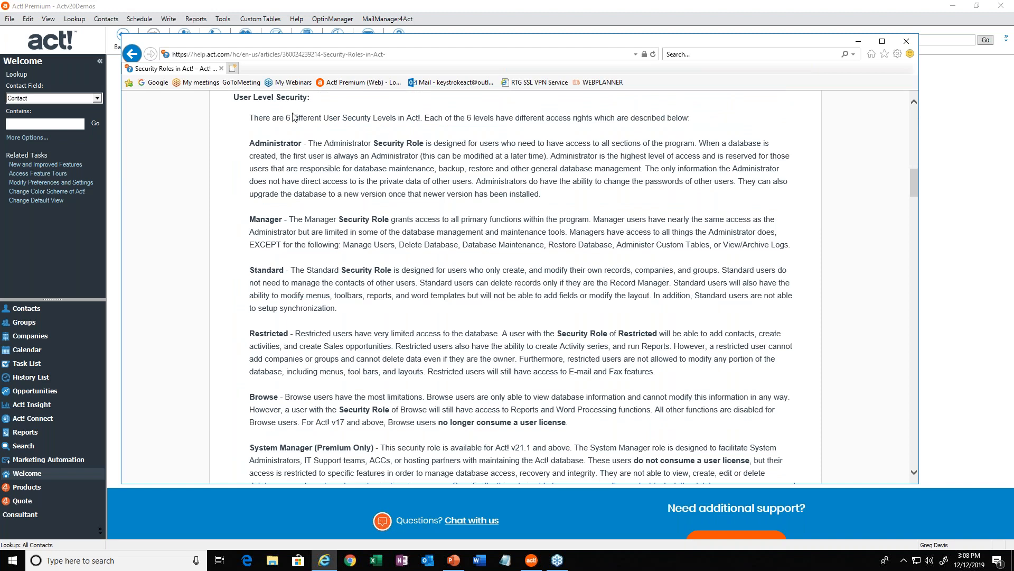
{"action": "double_click", "coordinate": [280, 143]}
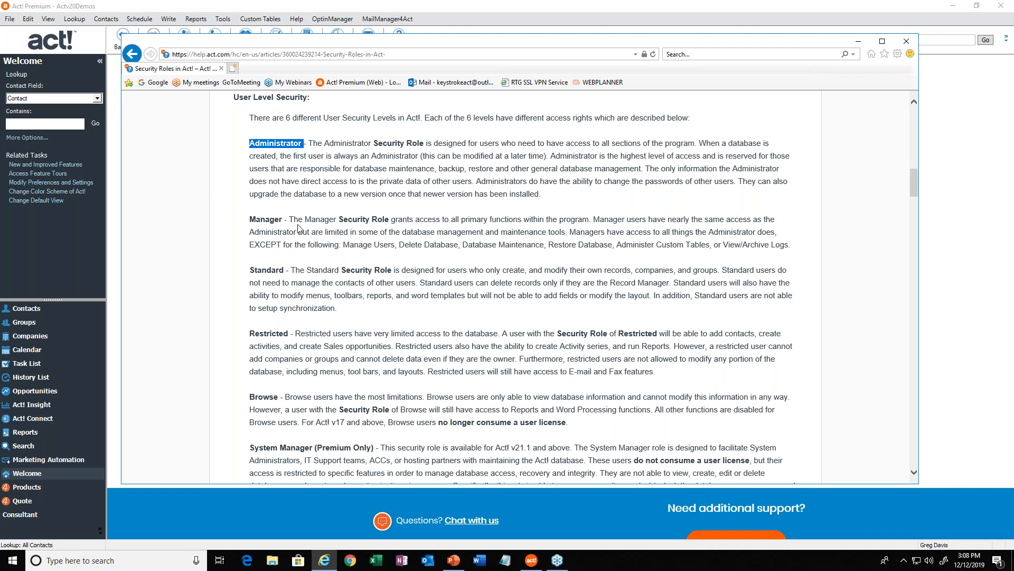
{"action": "left_click_drag", "start_coordinate": [289, 219], "coordinate": [390, 255]}
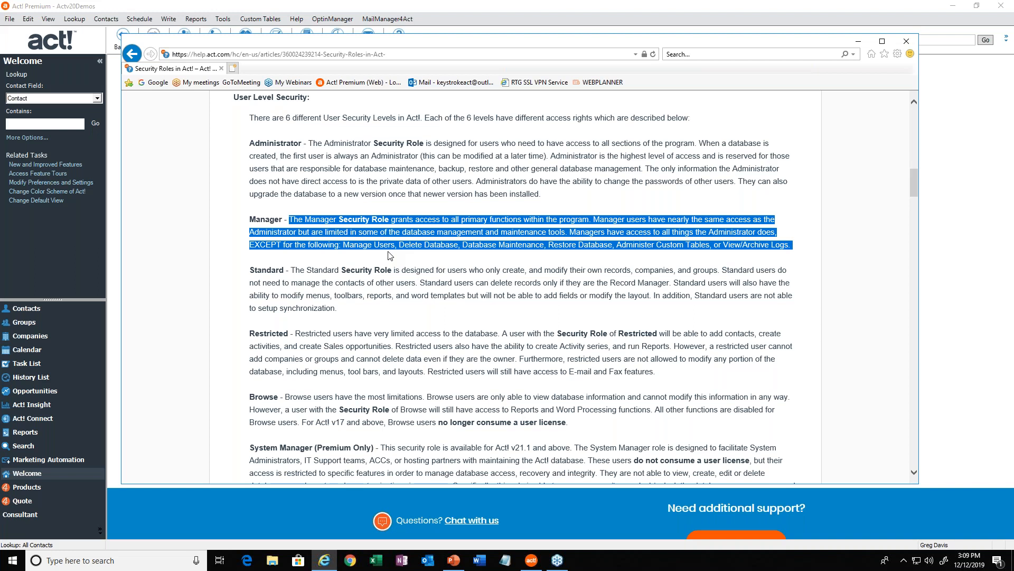
{"action": "double_click", "coordinate": [282, 143]}
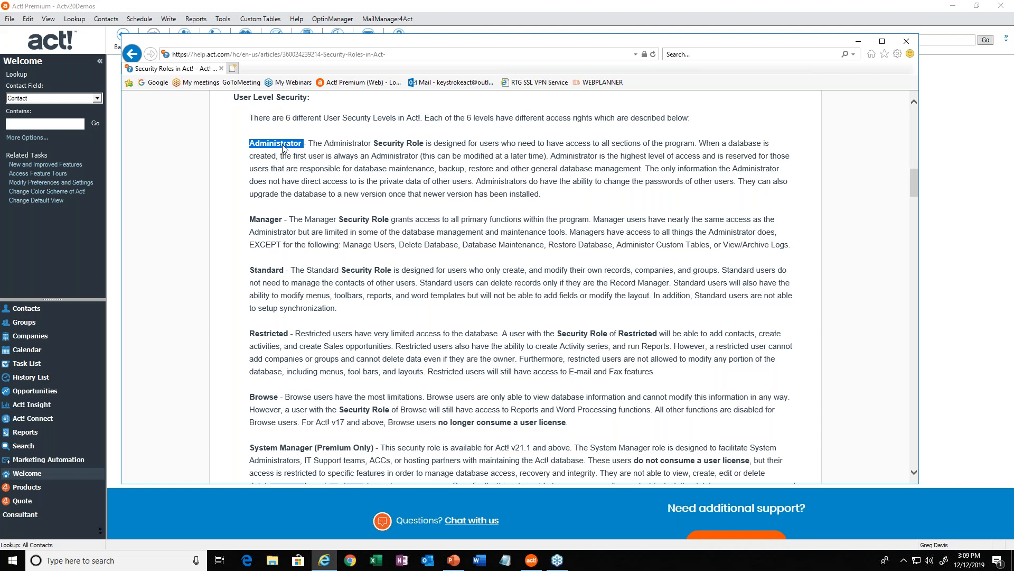
Switch back to Act! and open the Manage Users window, moving it toward the upper part of the workspace.
{"action": "left_click", "coordinate": [295, 6]}
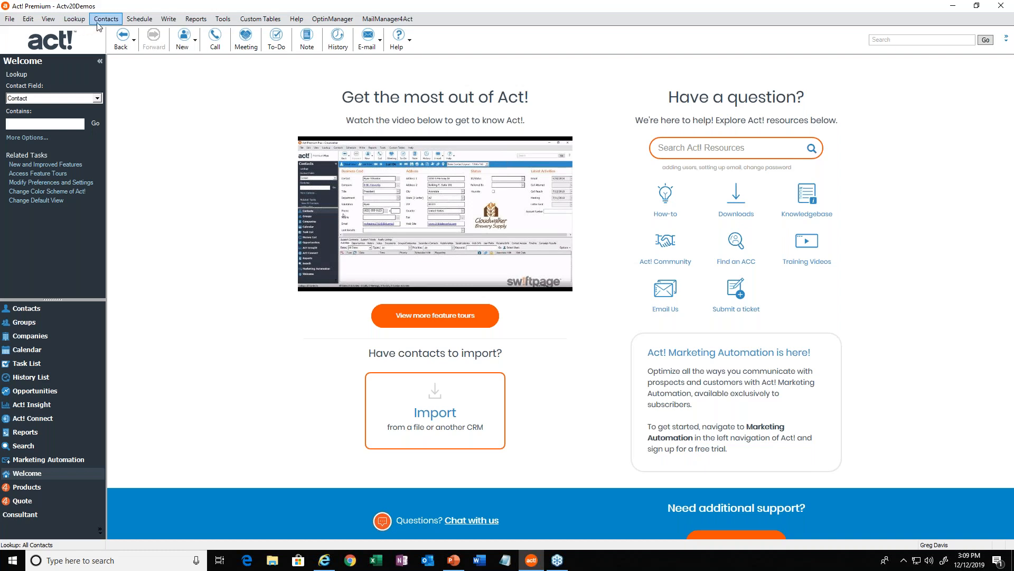
{"action": "left_click", "coordinate": [222, 19]}
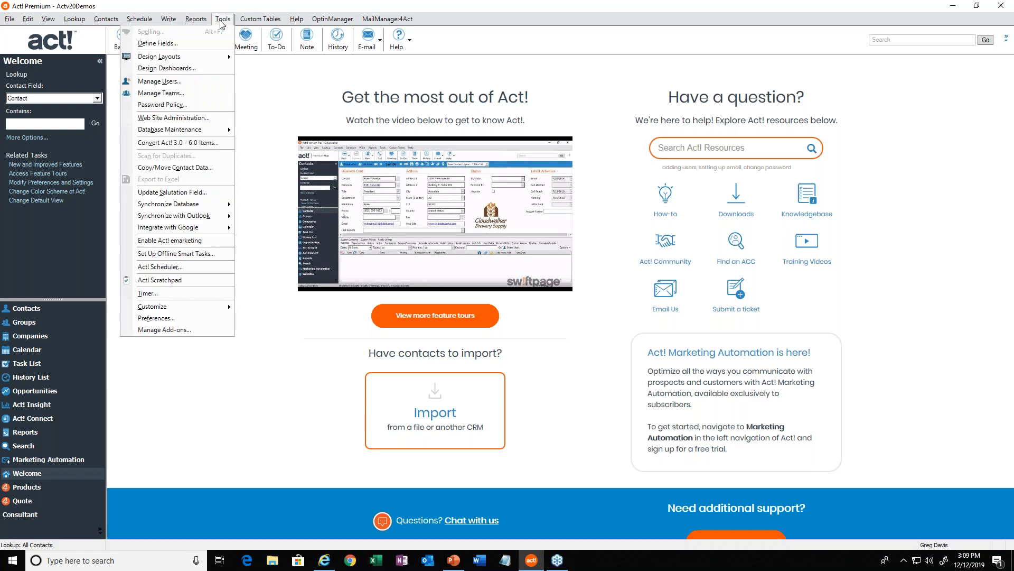
{"action": "left_click", "coordinate": [175, 83]}
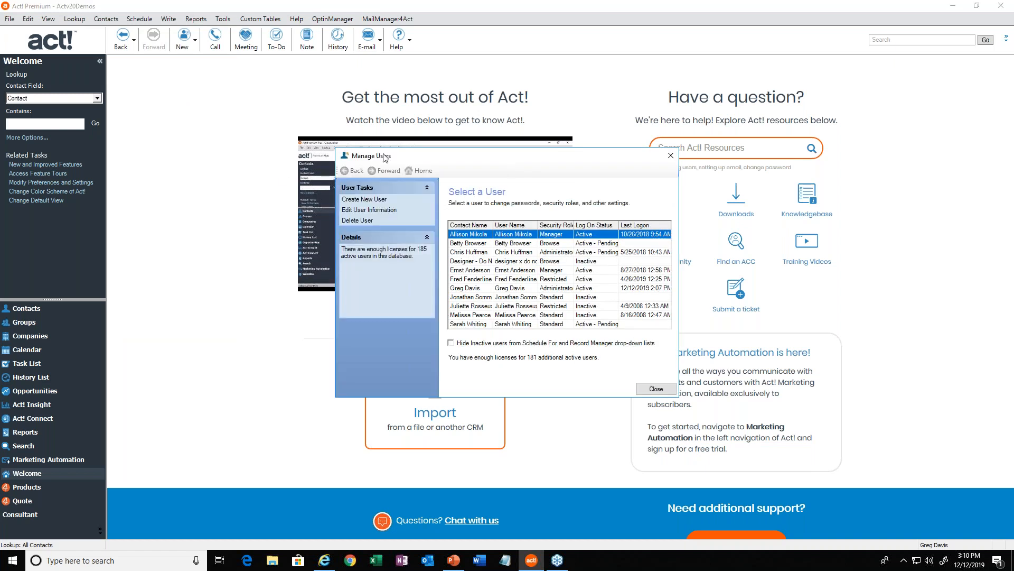
{"action": "left_click_drag", "start_coordinate": [378, 154], "coordinate": [175, 76]}
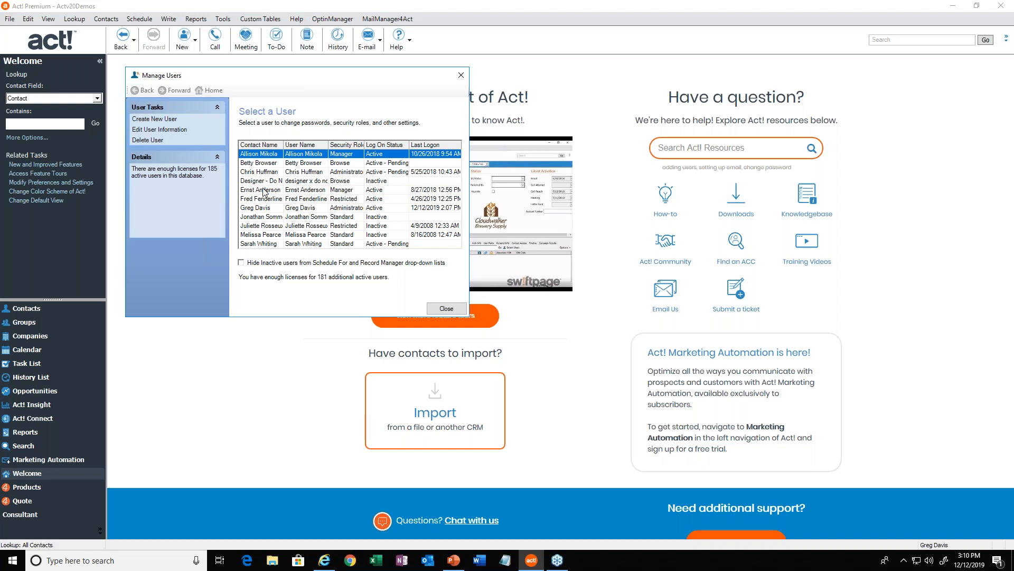
Sort the user list by contact name and review the Manager and Administrator users' security roles.
{"action": "left_click", "coordinate": [269, 148]}
{"action": "left_click", "coordinate": [299, 208]}
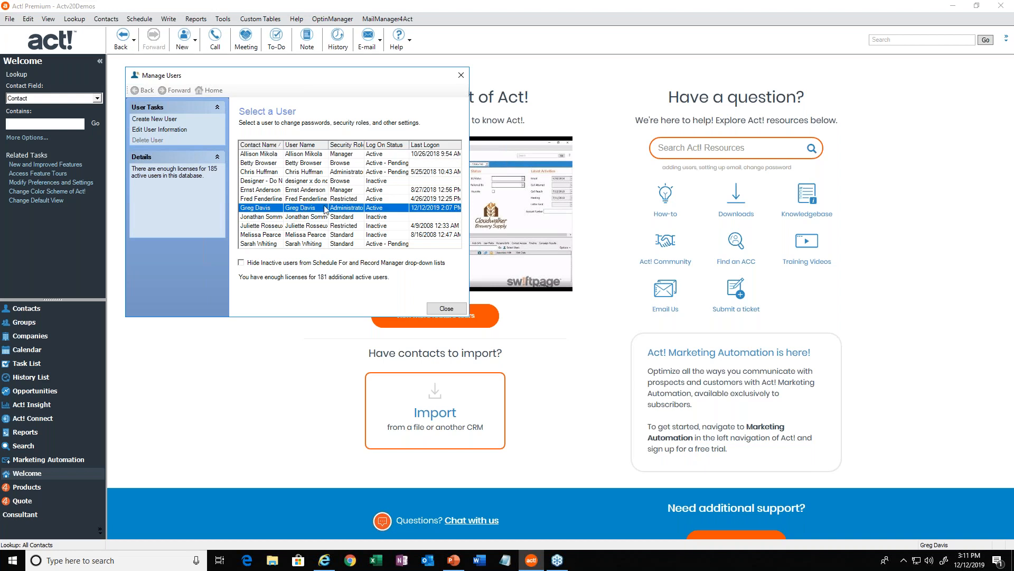
{"action": "left_click", "coordinate": [344, 156]}
{"action": "left_click", "coordinate": [348, 172]}
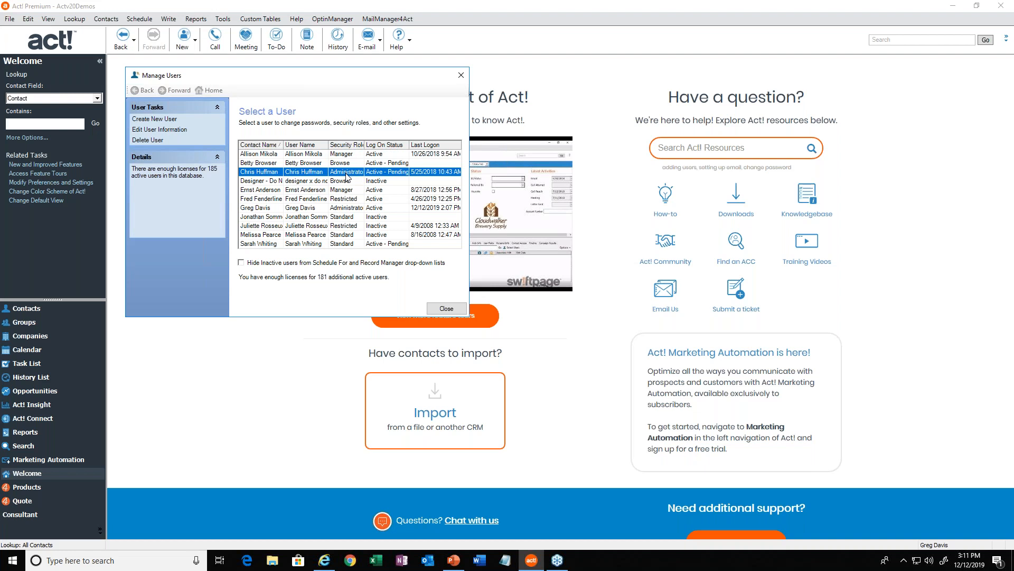
{"action": "left_click", "coordinate": [339, 208]}
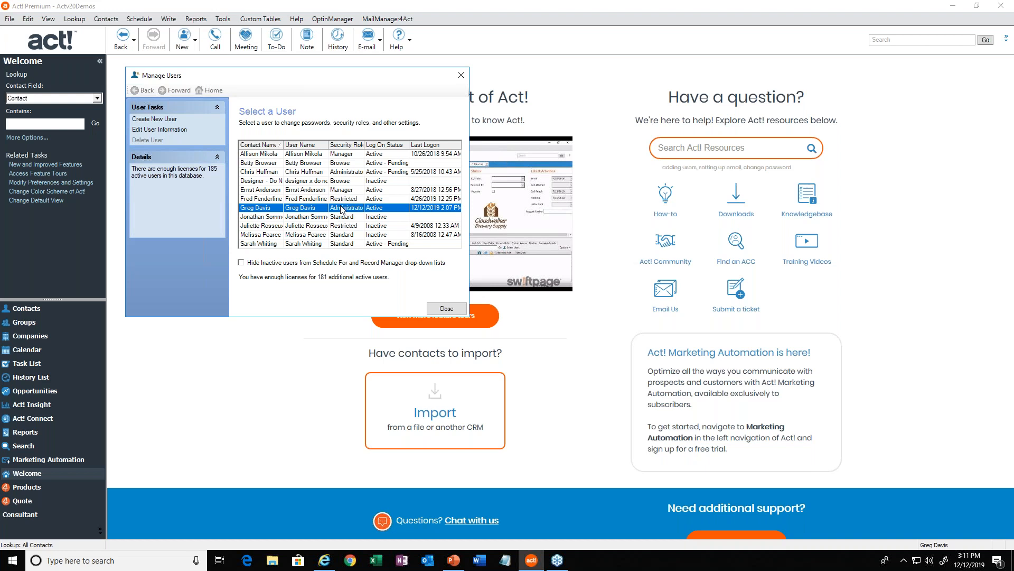
{"action": "left_click", "coordinate": [310, 191]}
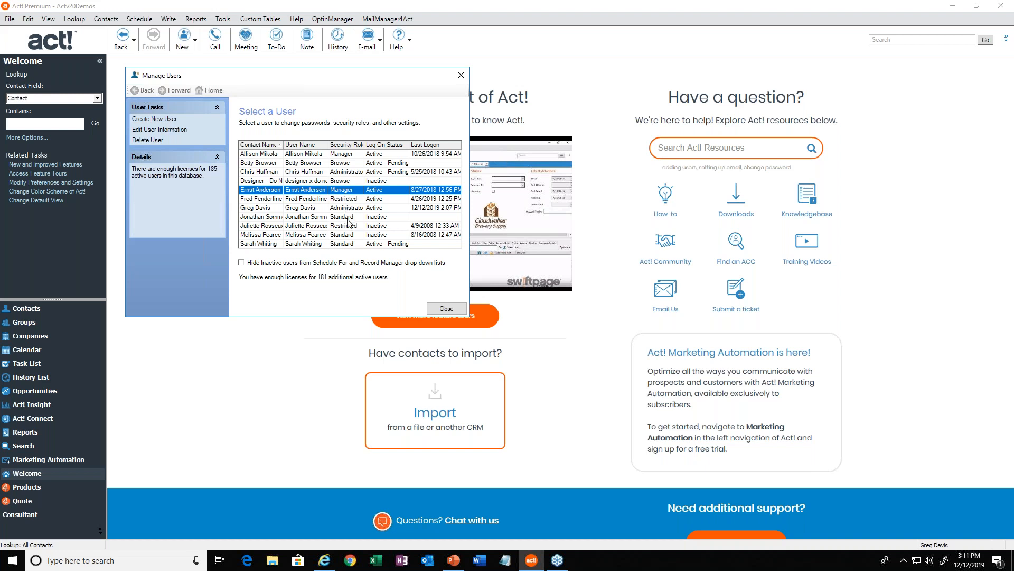
{"action": "left_click", "coordinate": [332, 154]}
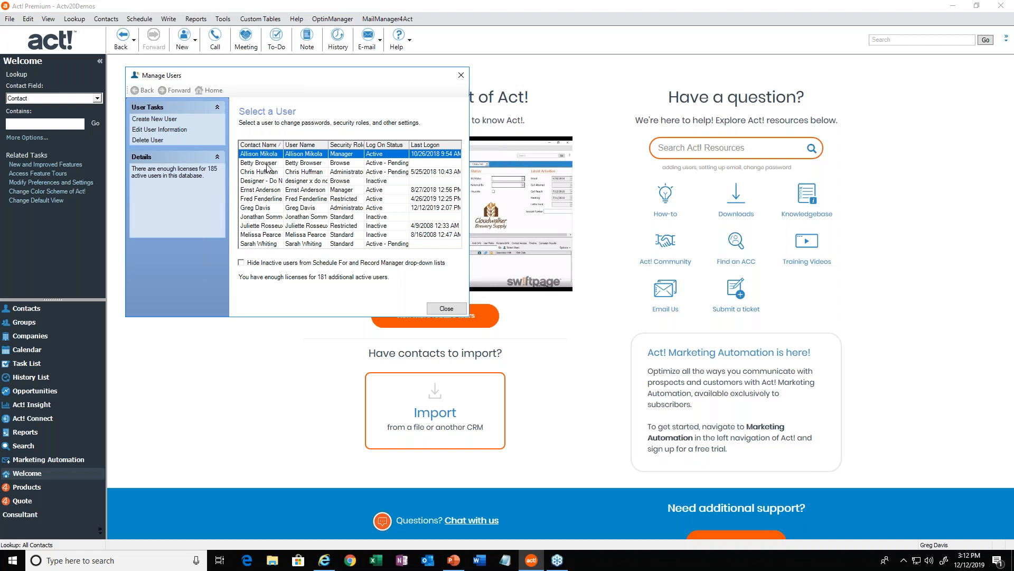
Open the first Manager user in the list for editing and review the available security roles, keeping Manager.
{"action": "left_click", "coordinate": [269, 163]}
{"action": "left_click", "coordinate": [268, 154]}
{"action": "double_click", "coordinate": [266, 156]}
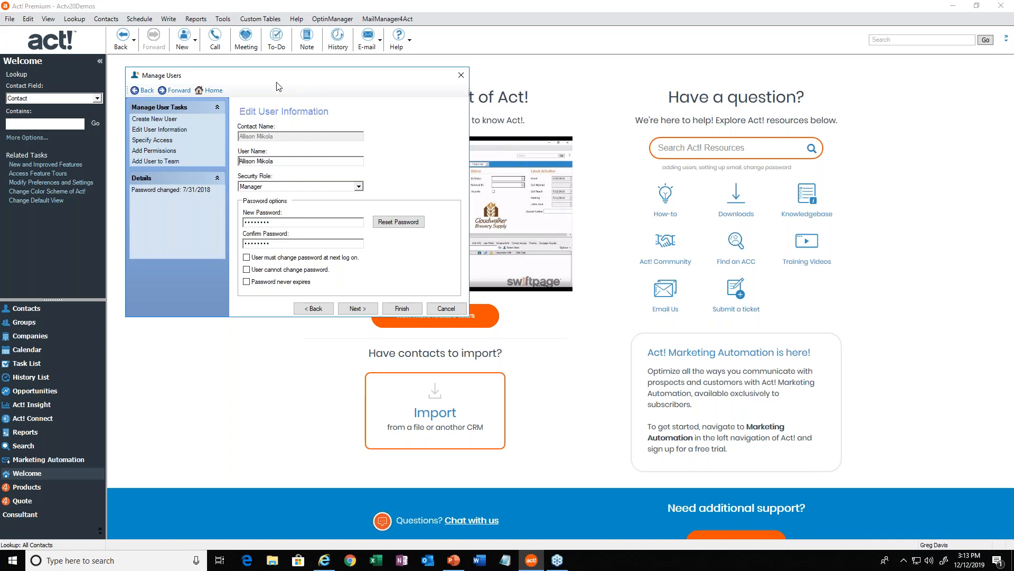
{"action": "left_click", "coordinate": [359, 187]}
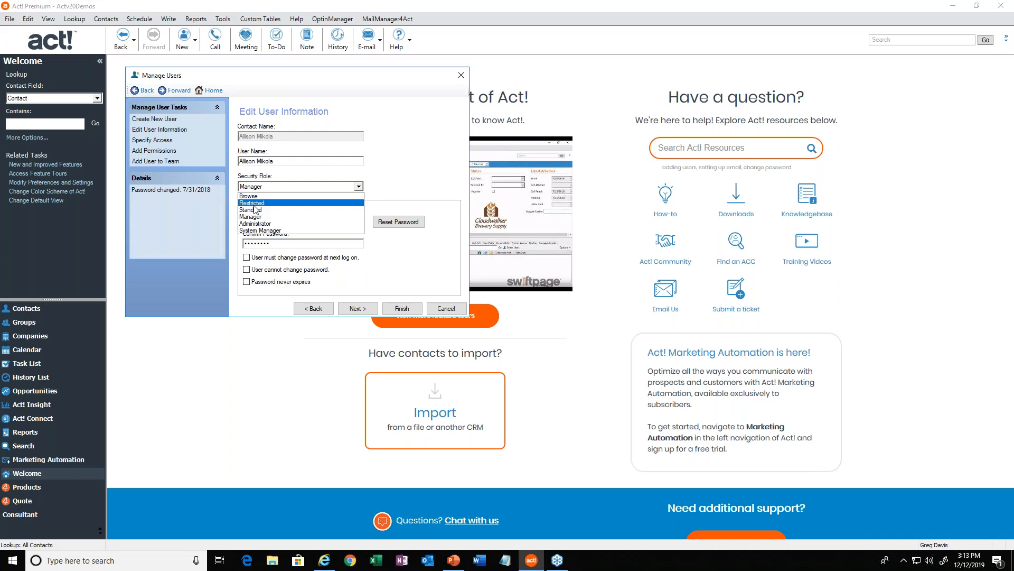
{"action": "left_click", "coordinate": [407, 169]}
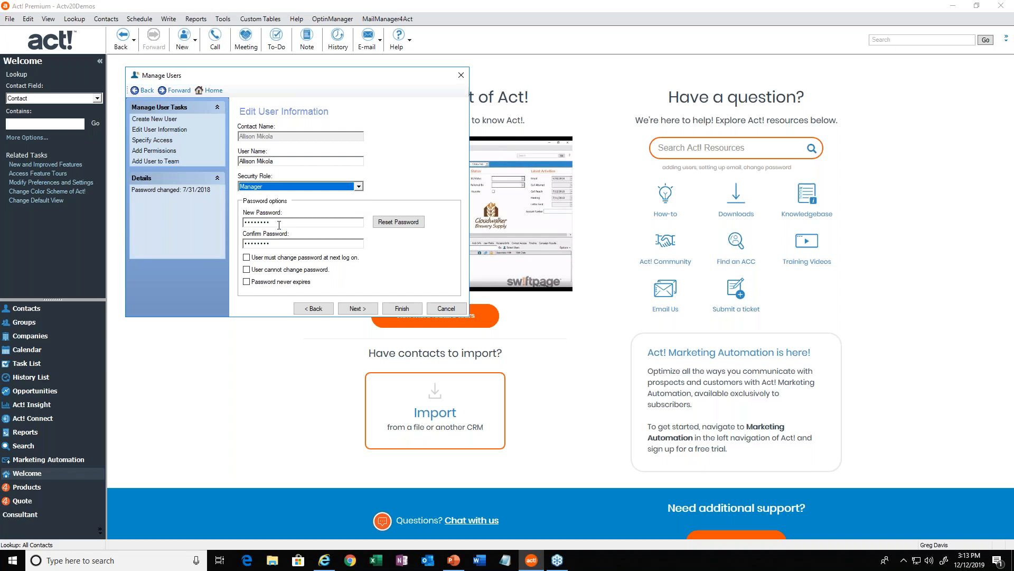
Enter a new password for the user and repeat it in the Confirm Password field.
{"action": "left_click_drag", "start_coordinate": [278, 224], "coordinate": [243, 223]}
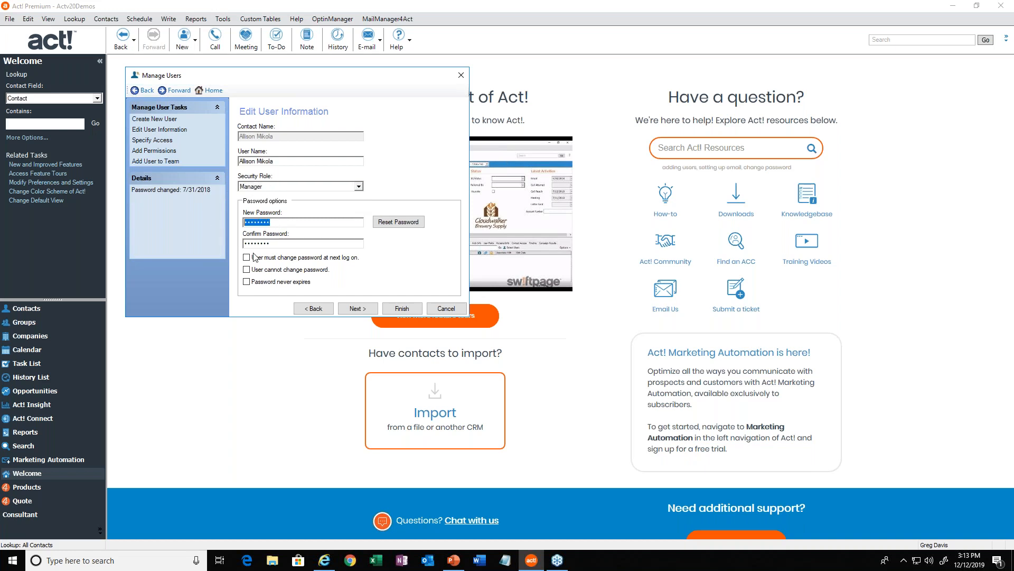
{"action": "left_click", "coordinate": [284, 243]}
{"action": "key", "text": "shift+Tab"}
{"action": "type", "text": "•••"}
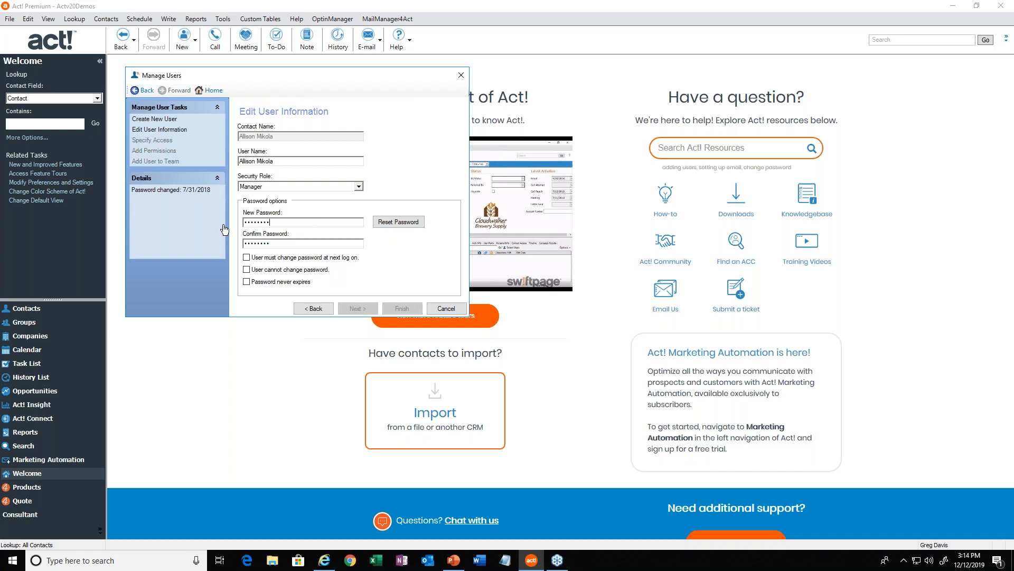
{"action": "key", "text": "Tab"}
{"action": "type", "text": "••"}
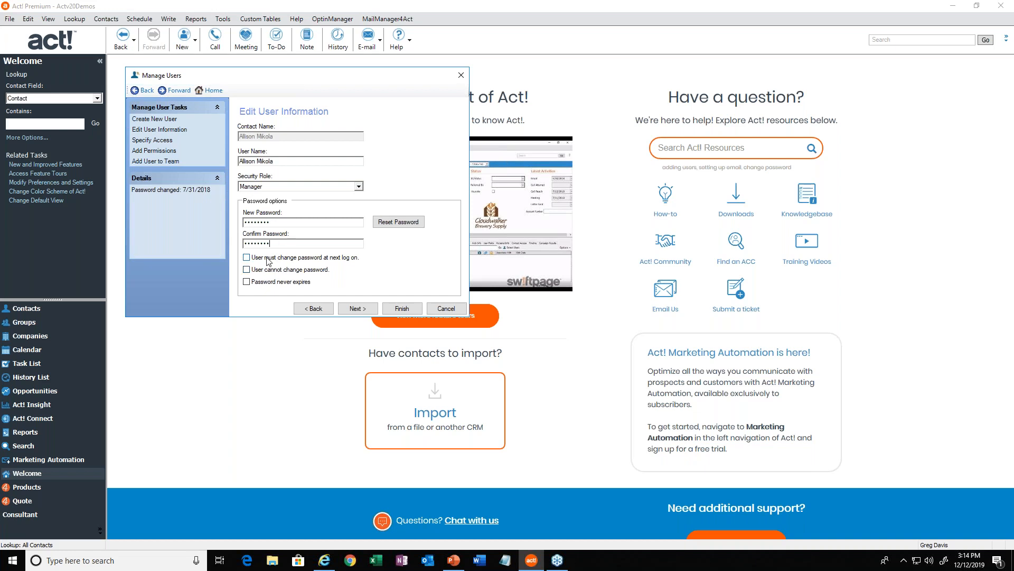
Require the user to change the password at next log on, then finish the edit and dismiss the messages.
{"action": "left_click", "coordinate": [268, 261]}
{"action": "left_click", "coordinate": [408, 309]}
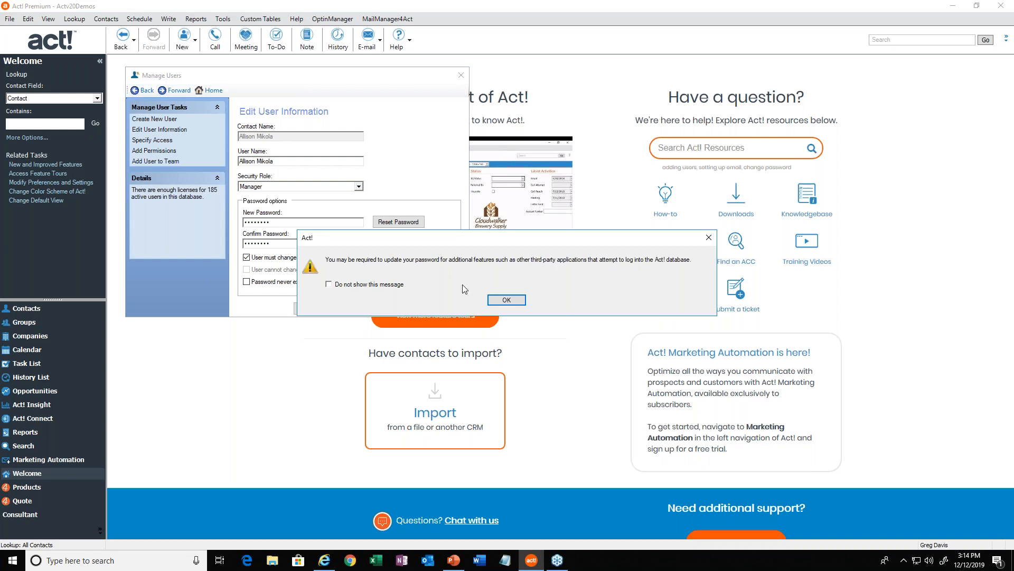
{"action": "double_click", "coordinate": [393, 261]}
{"action": "left_click", "coordinate": [393, 261]}
{"action": "double_click", "coordinate": [393, 261]}
{"action": "left_click", "coordinate": [510, 299]}
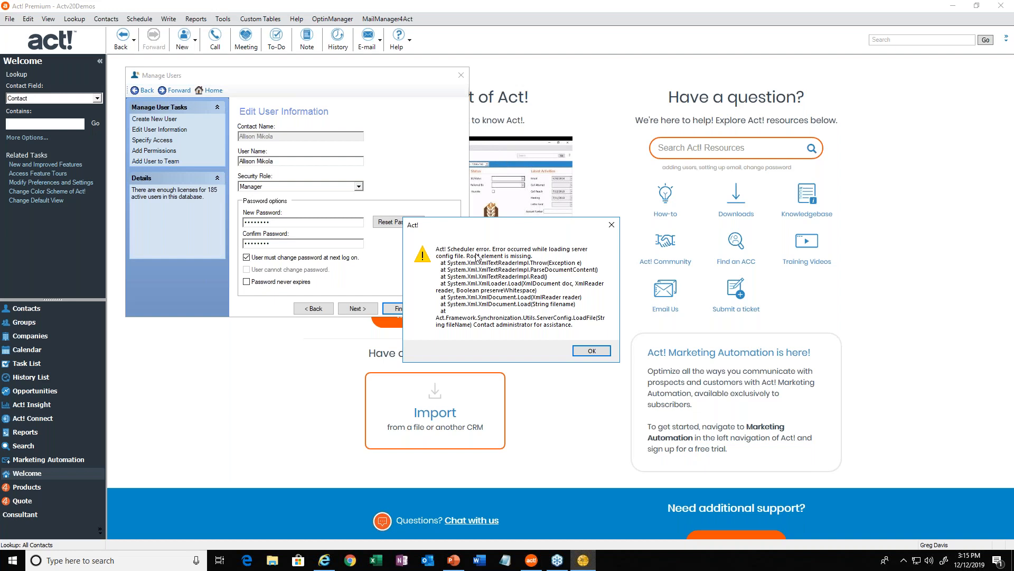
{"action": "left_click", "coordinate": [590, 351]}
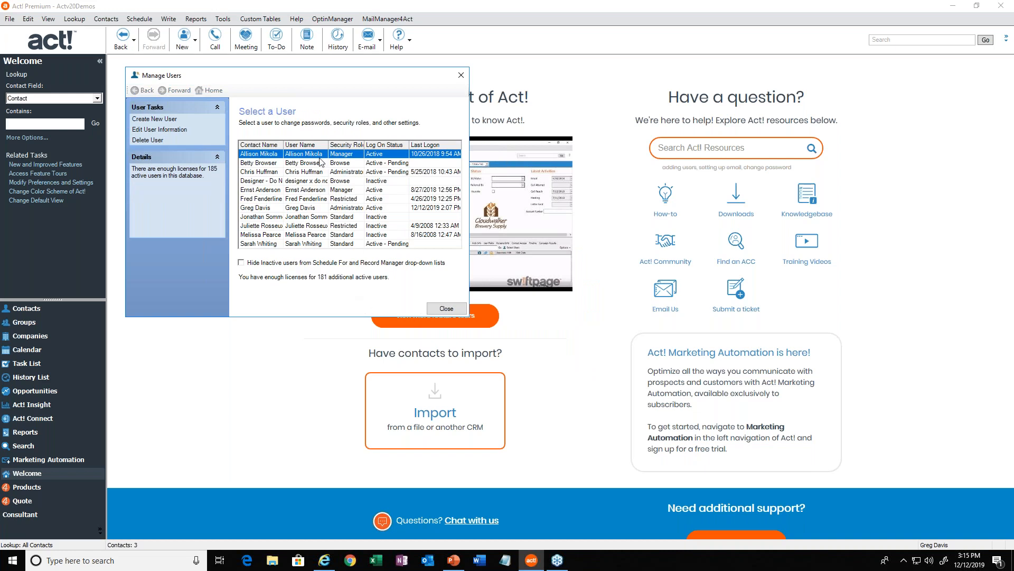
Reopen the first Manager user in the list for editing and review the user's logon access options.
{"action": "left_click", "coordinate": [303, 181]}
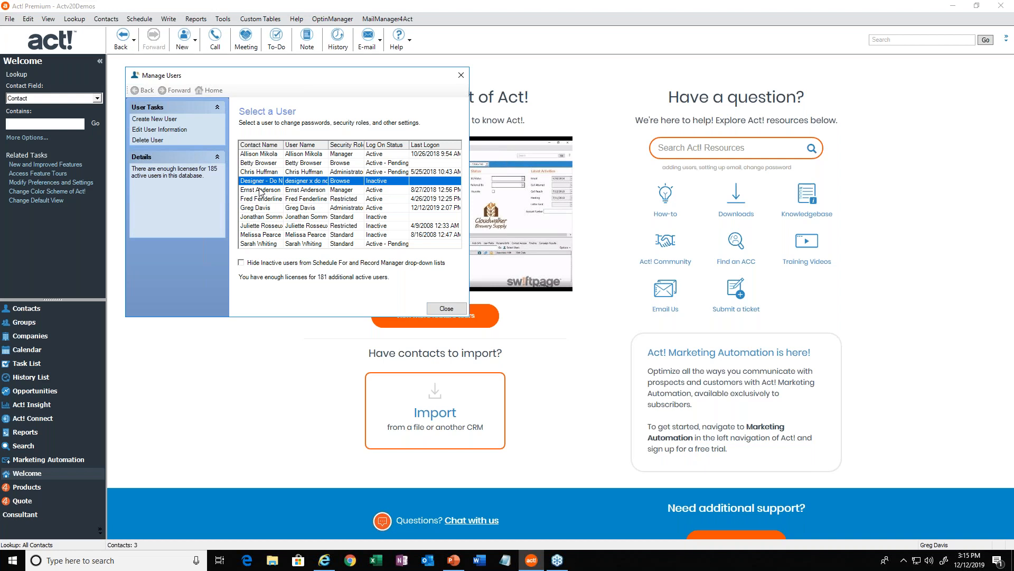
{"action": "left_click", "coordinate": [275, 208]}
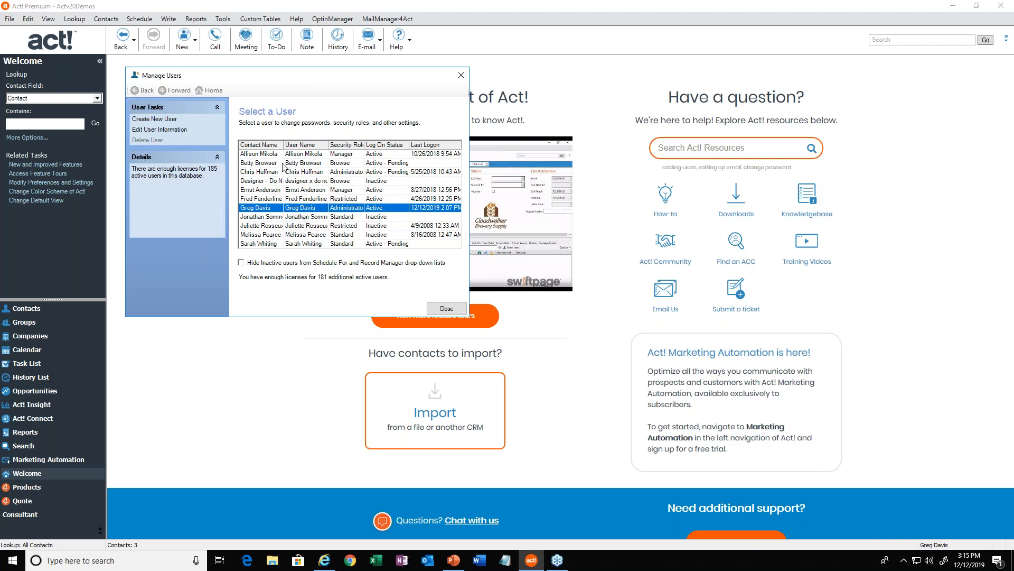
{"action": "left_click", "coordinate": [268, 155]}
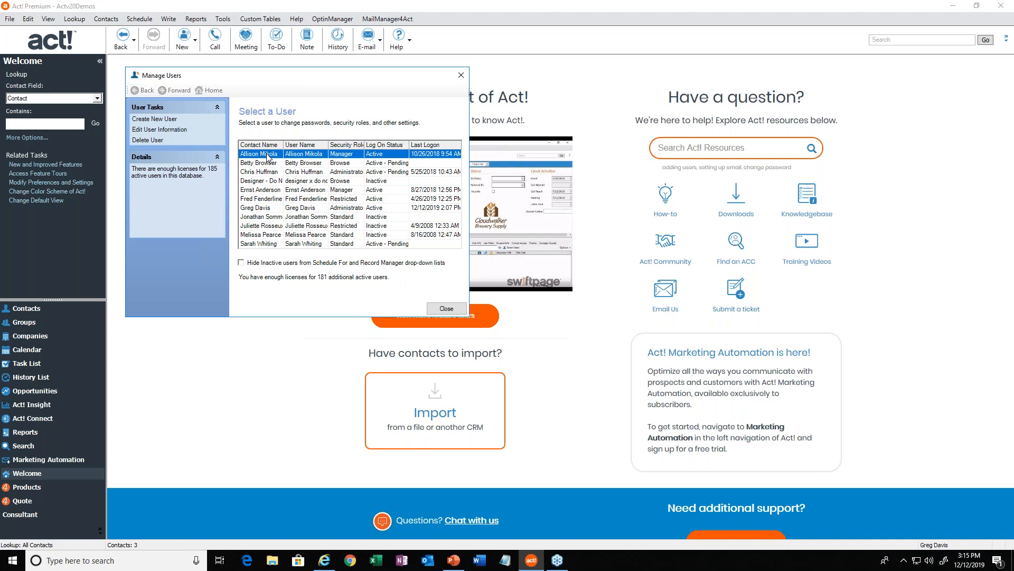
{"action": "double_click", "coordinate": [268, 155]}
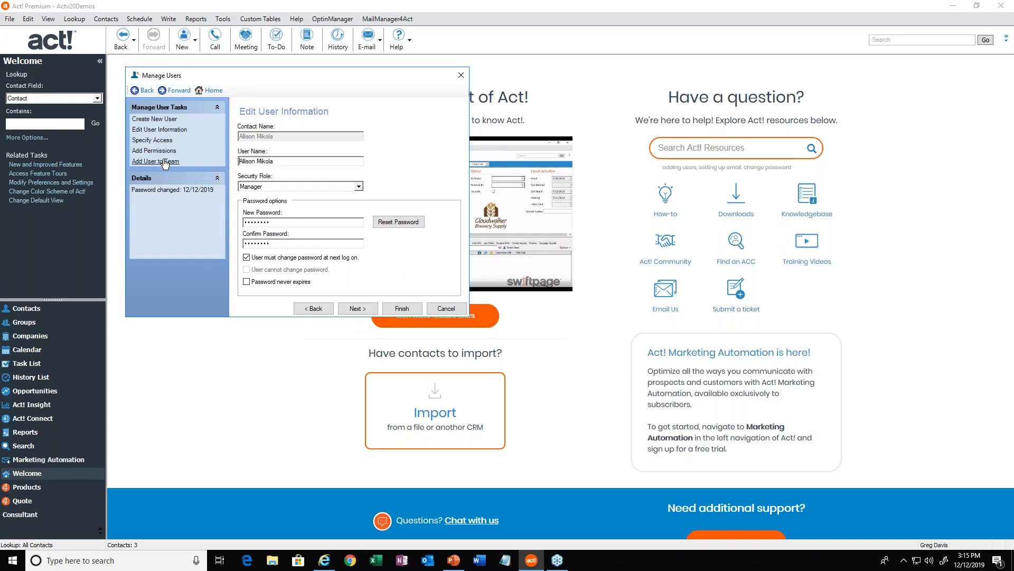
{"action": "left_click", "coordinate": [355, 311]}
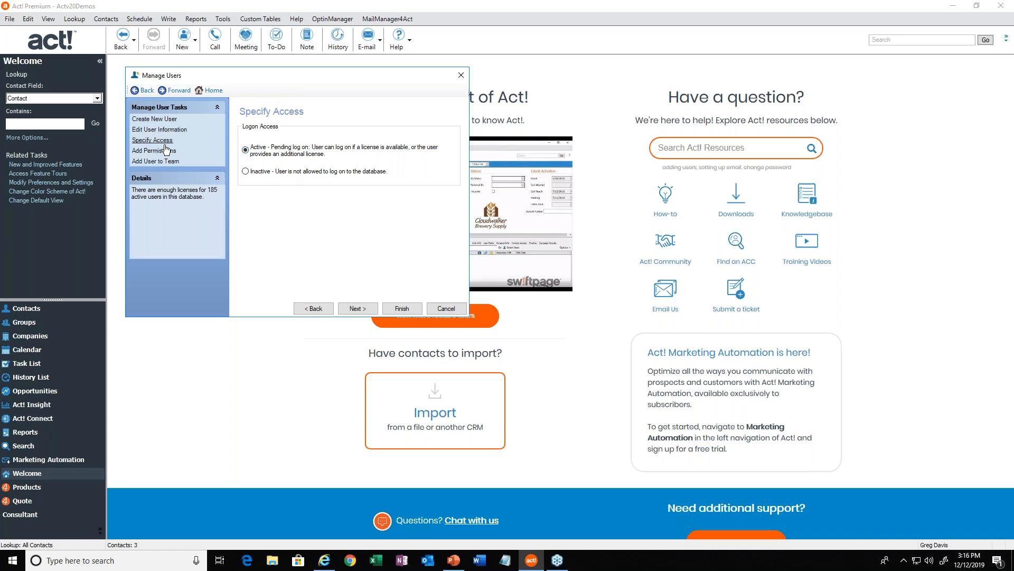
Examine the user's available and added permissions, including Web API Access, then finish the edit and close user management.
{"action": "left_click", "coordinate": [357, 310]}
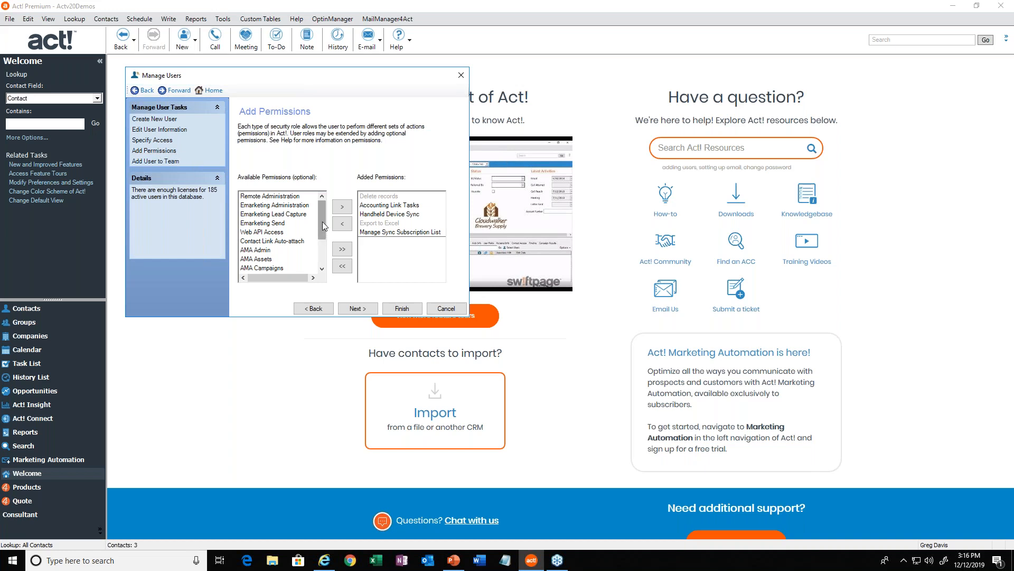
{"action": "mouse_move", "coordinate": [323, 224]}
{"action": "left_mouse_down"}
{"action": "mouse_move", "coordinate": [324, 267]}
{"action": "mouse_move", "coordinate": [322, 223]}
{"action": "left_mouse_up"}
{"action": "scroll", "coordinate": [323, 262], "scroll_direction": "down", "scroll_amount": 2}
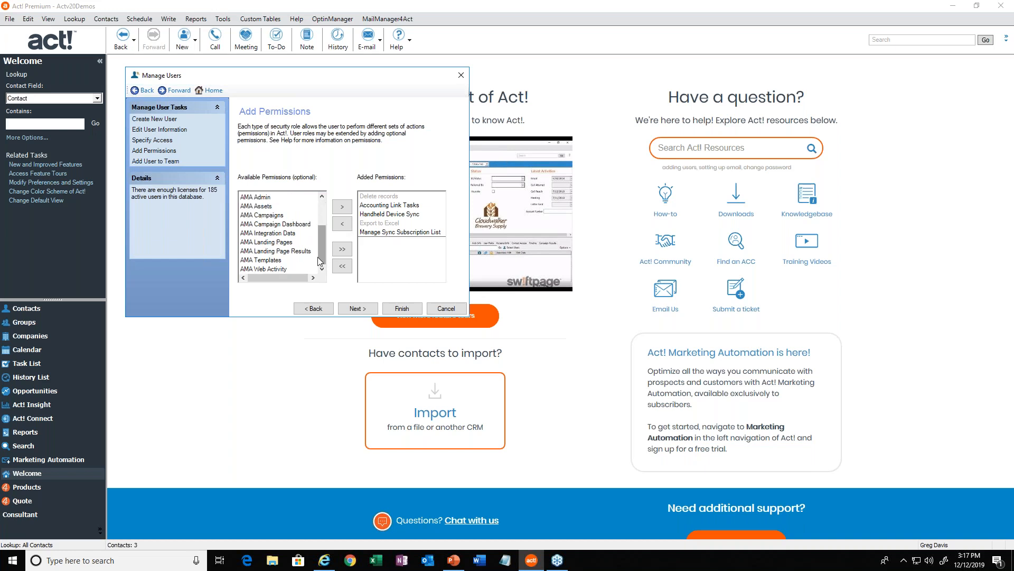
{"action": "scroll", "coordinate": [319, 249], "scroll_direction": "up", "scroll_amount": 2}
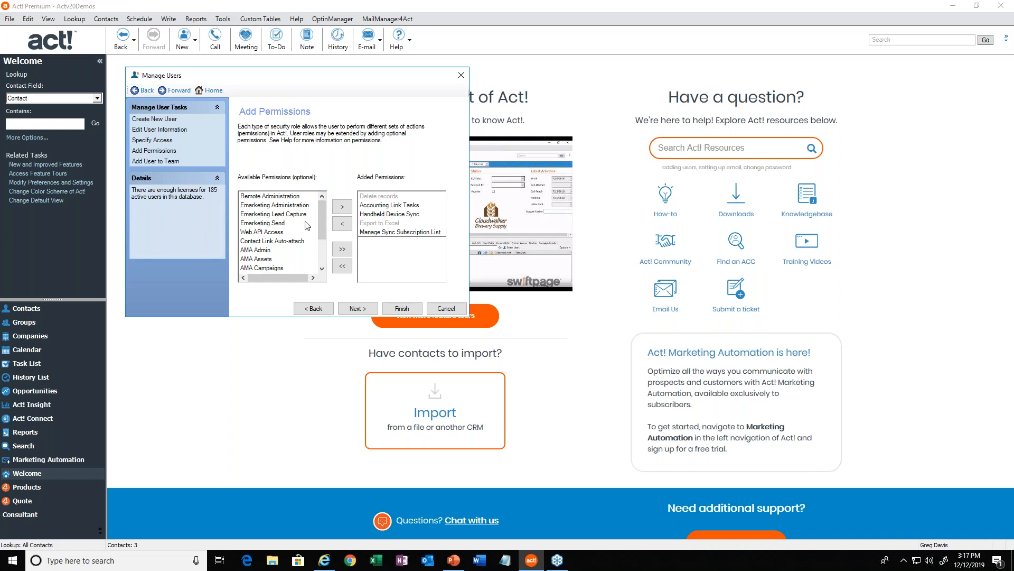
{"action": "left_click", "coordinate": [263, 233]}
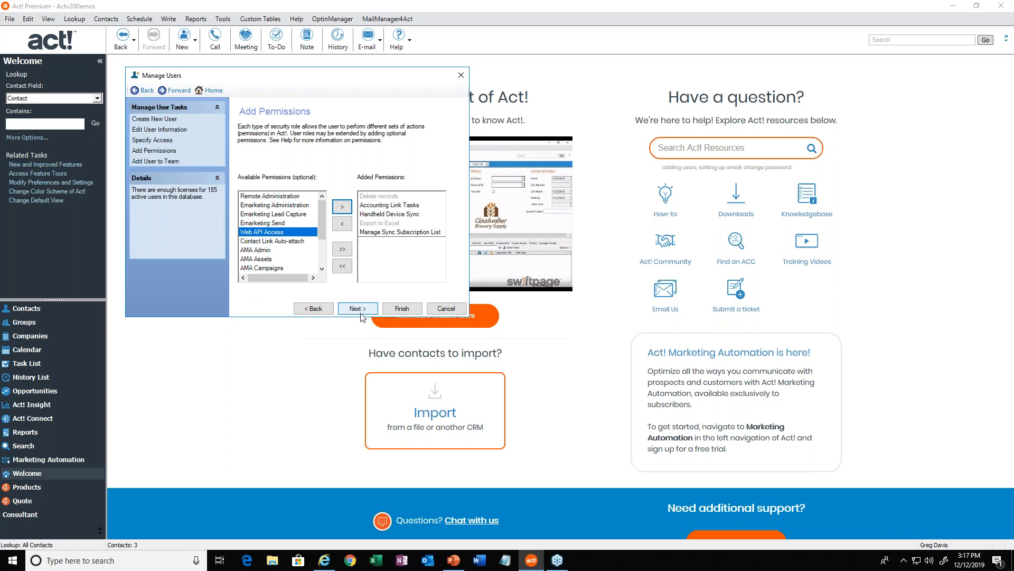
{"action": "left_click", "coordinate": [403, 310]}
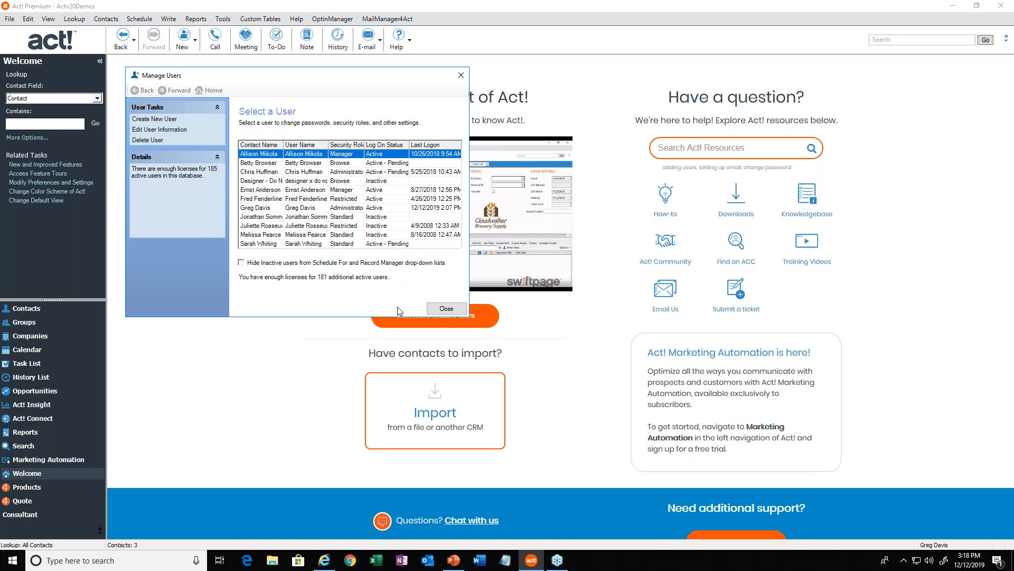
{"action": "left_click", "coordinate": [447, 308]}
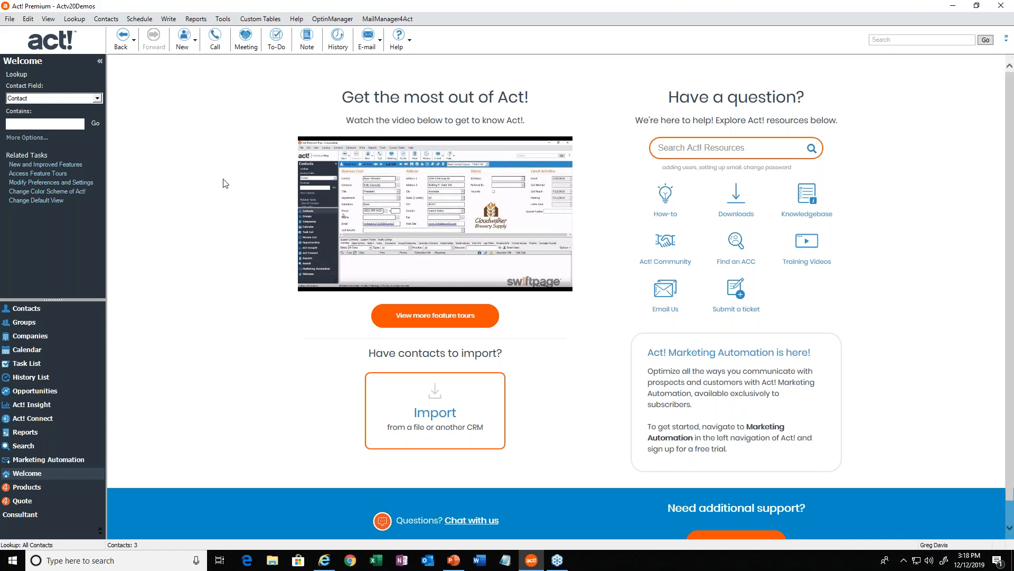
Run Check and Repair on the database with only Re-index selected and dismiss the closing message.
{"action": "left_click", "coordinate": [223, 19]}
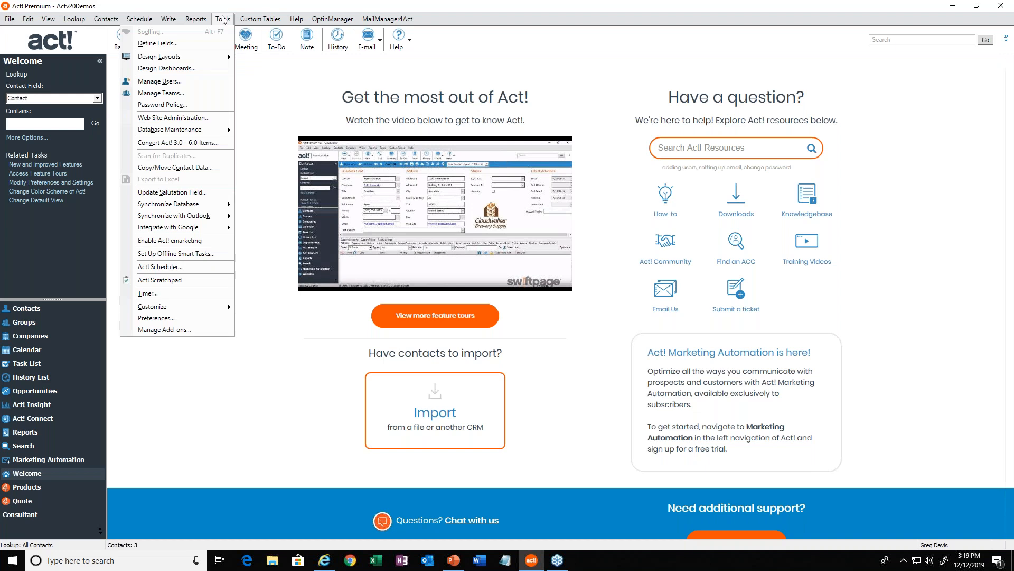
{"action": "mouse_move", "coordinate": [183, 130]}
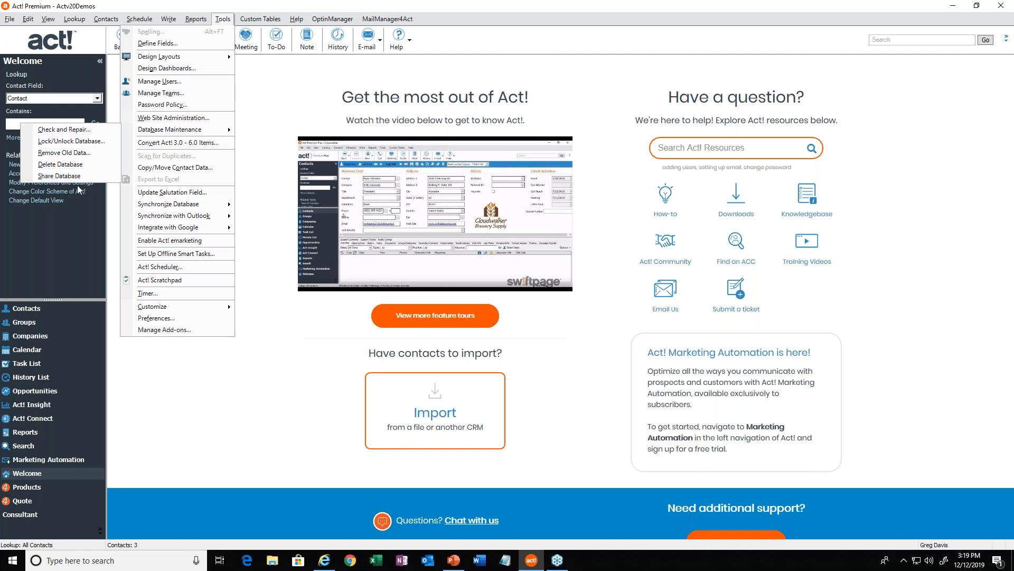
{"action": "left_click", "coordinate": [68, 131]}
{"action": "left_click_drag", "start_coordinate": [493, 232], "coordinate": [226, 99]}
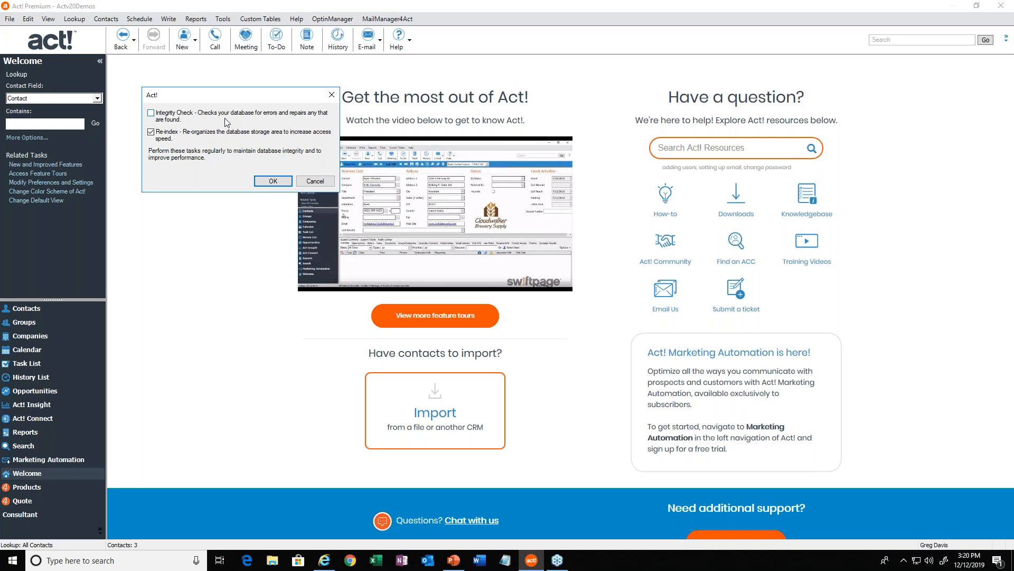
{"action": "left_click", "coordinate": [273, 182]}
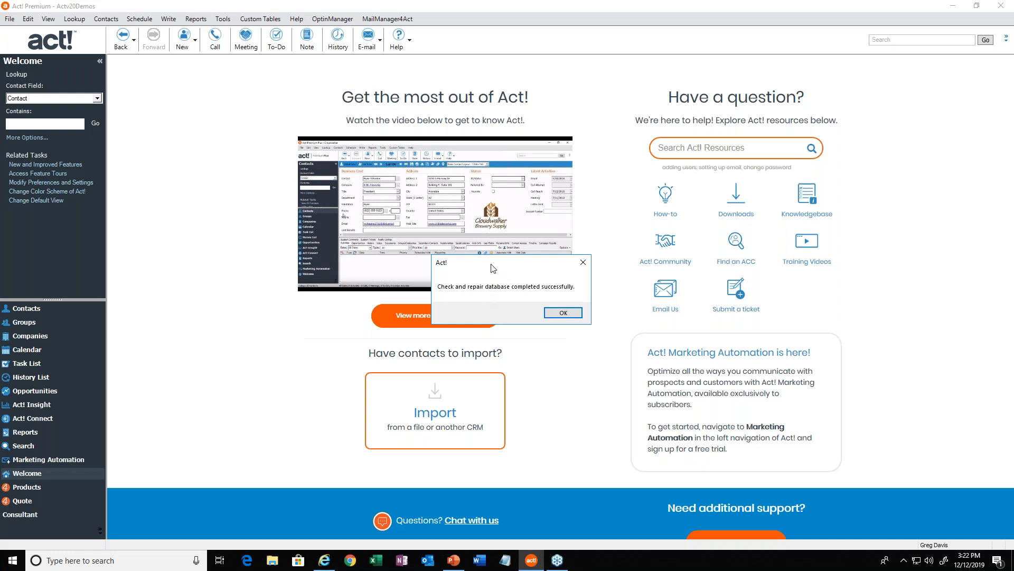
{"action": "left_click", "coordinate": [557, 313]}
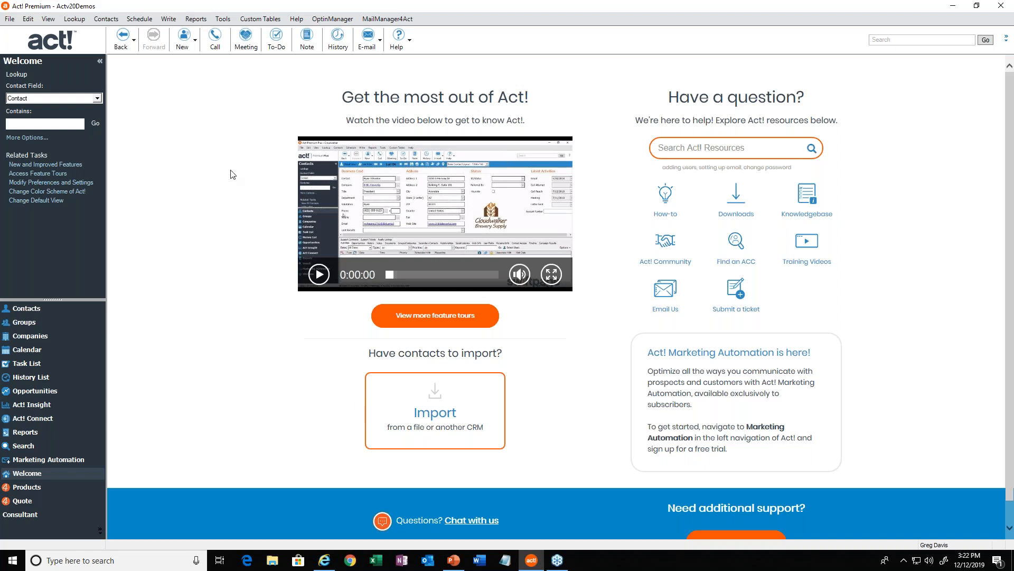
Start a database backup with attachments included and examine the full destination path and file name.
{"action": "left_click", "coordinate": [10, 20]}
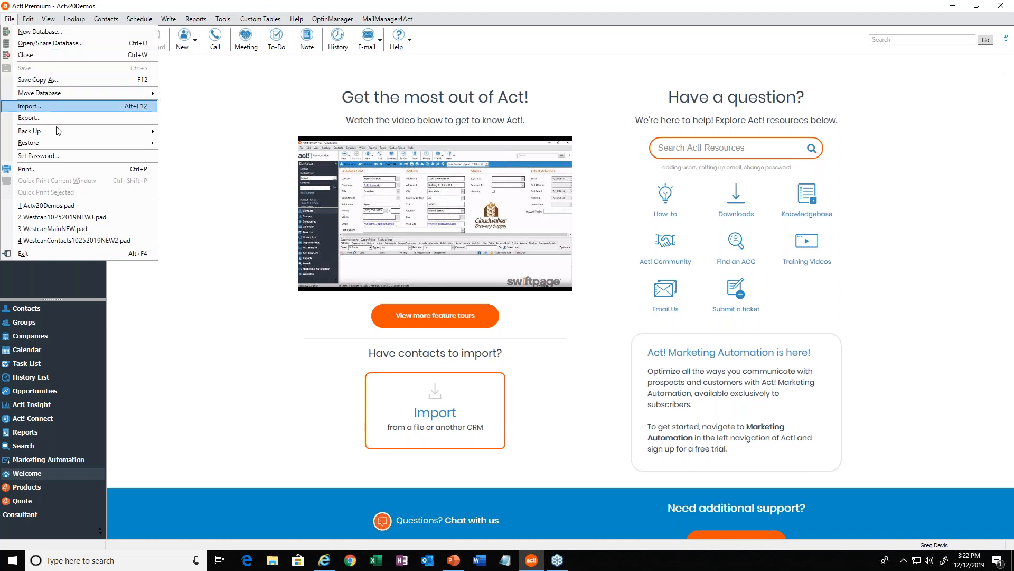
{"action": "mouse_move", "coordinate": [59, 134]}
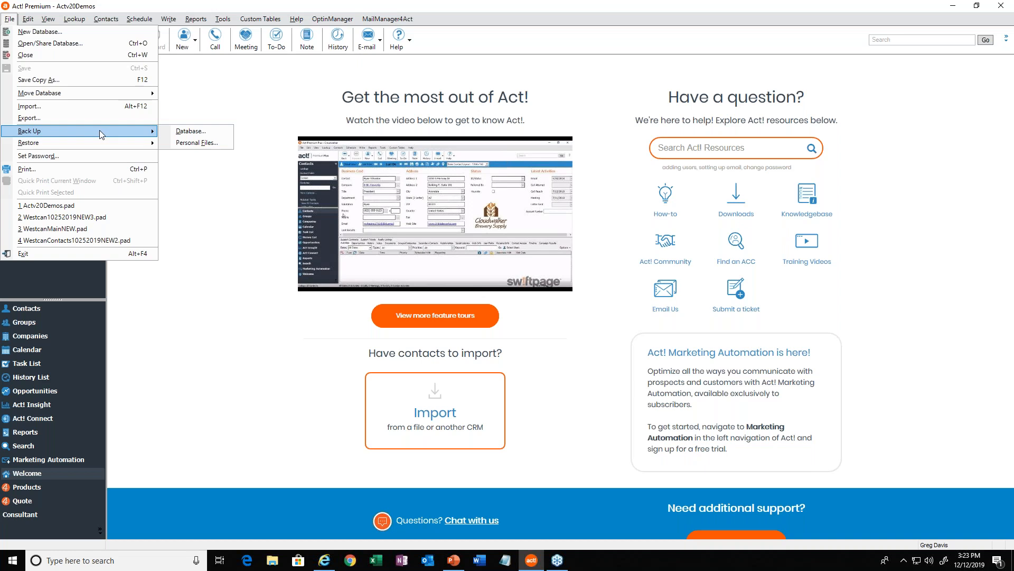
{"action": "mouse_move", "coordinate": [28, 19]}
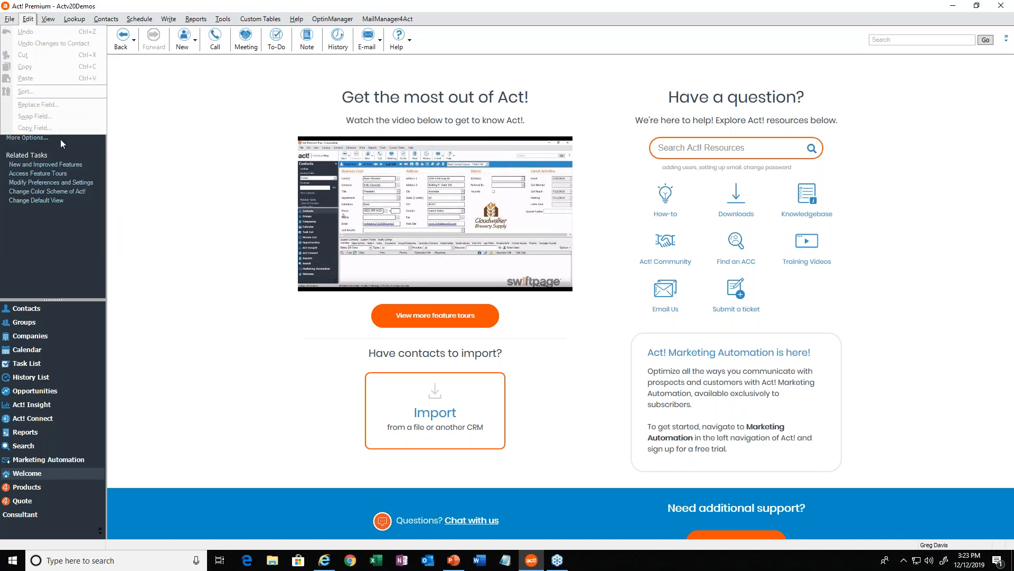
{"action": "mouse_move", "coordinate": [37, 142]}
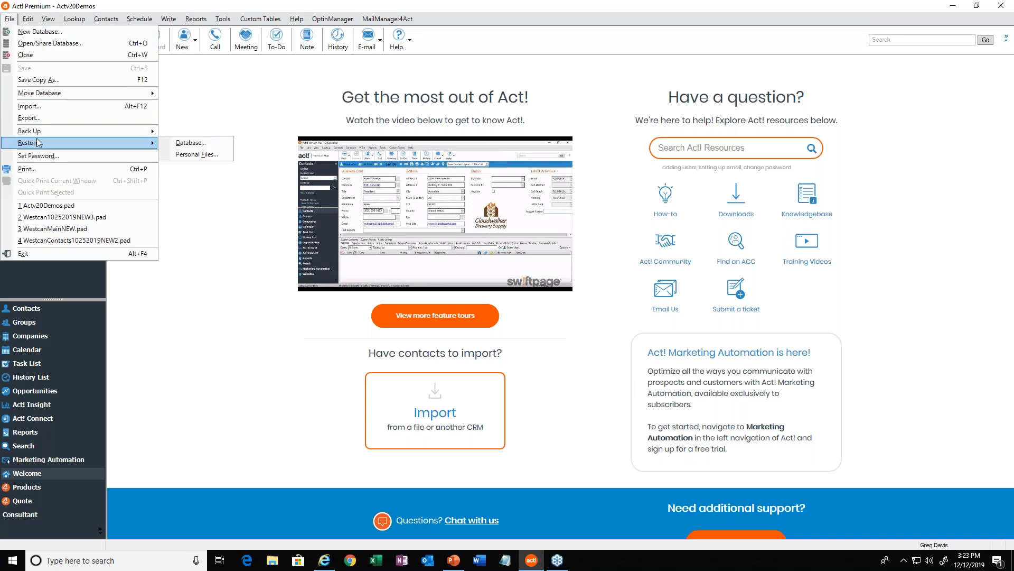
{"action": "mouse_move", "coordinate": [75, 132]}
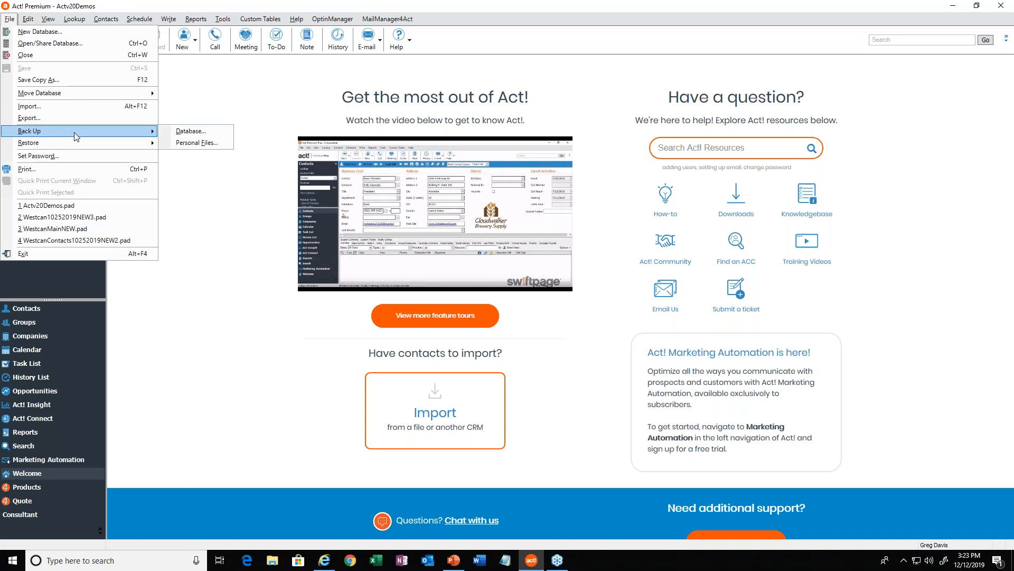
{"action": "left_click", "coordinate": [191, 132]}
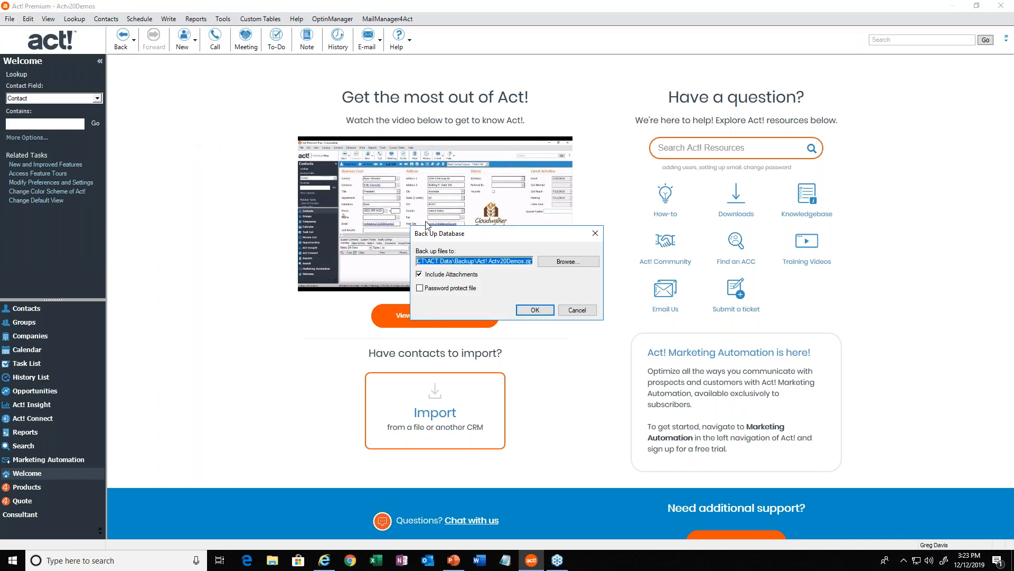
{"action": "left_click", "coordinate": [502, 261]}
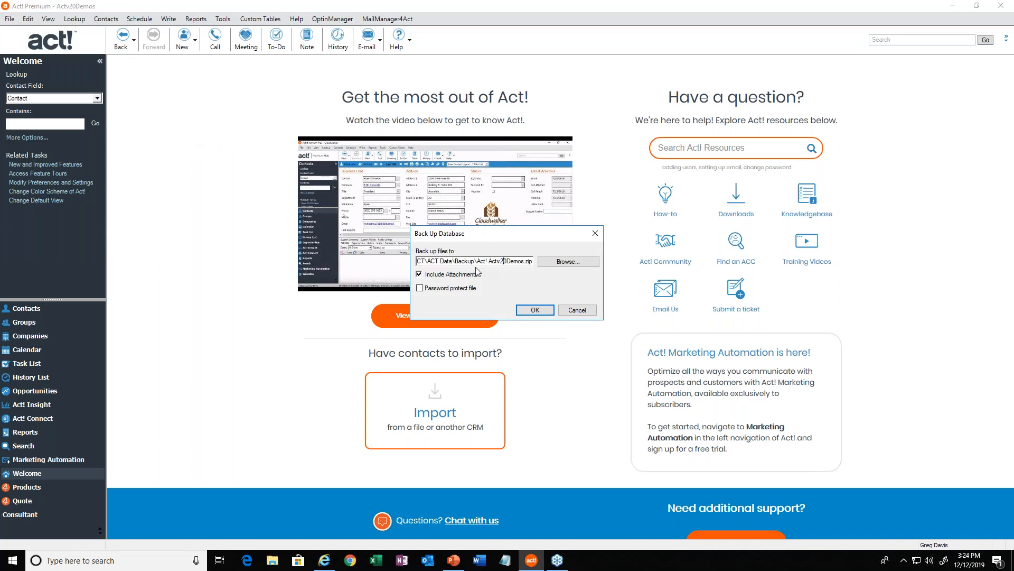
{"action": "left_click_drag", "start_coordinate": [463, 261], "coordinate": [417, 261]}
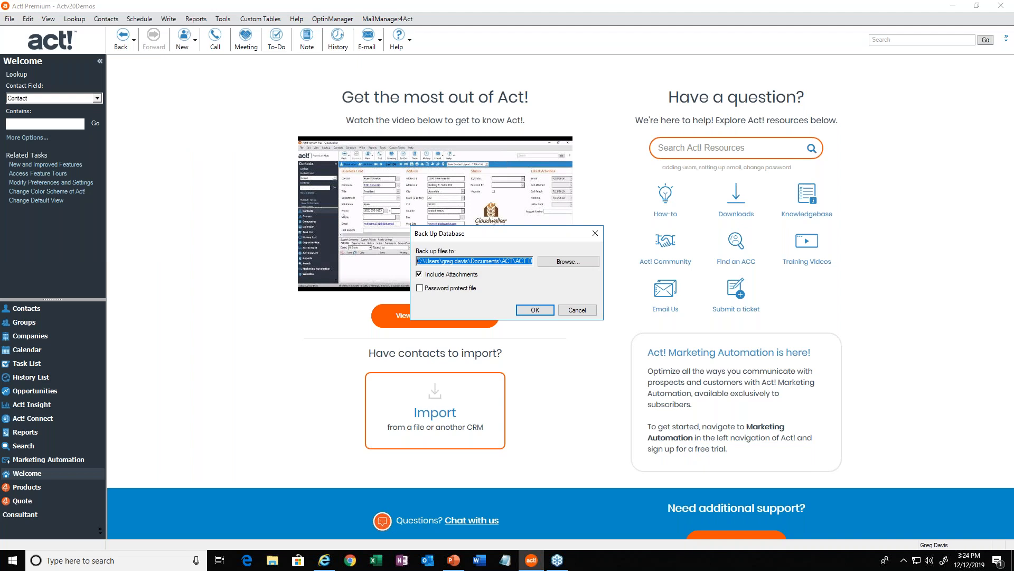
{"action": "left_click", "coordinate": [458, 261]}
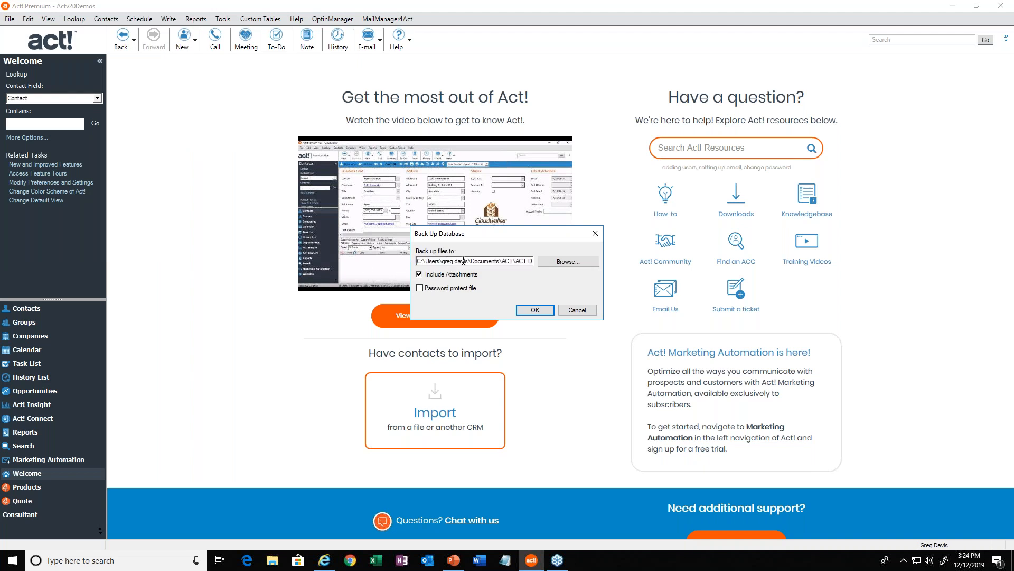
{"action": "left_click_drag", "start_coordinate": [469, 261], "coordinate": [534, 261]}
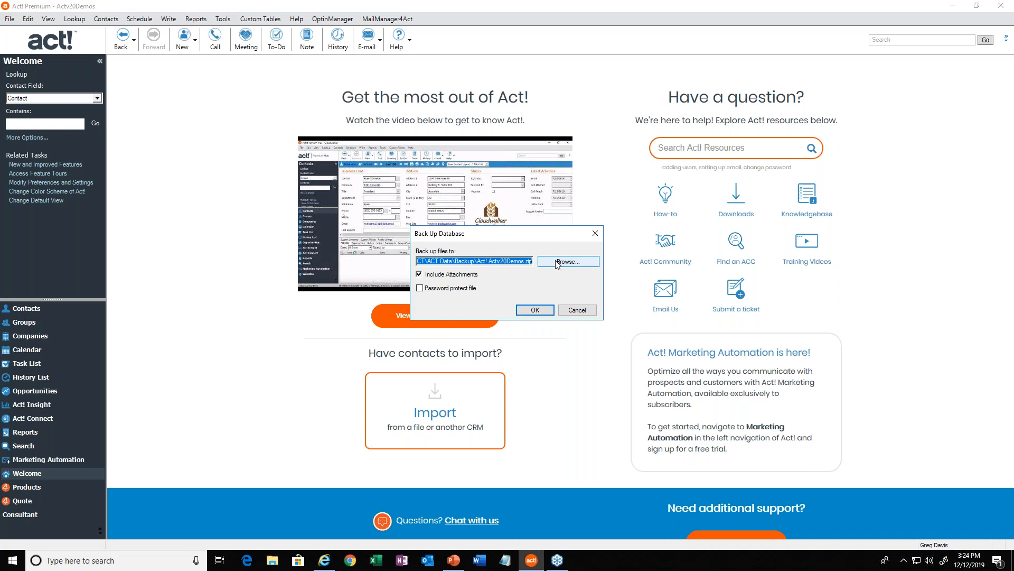
Add the date December 12, 2019 to the end of the backup file name and run the backup.
{"action": "left_click", "coordinate": [524, 261]}
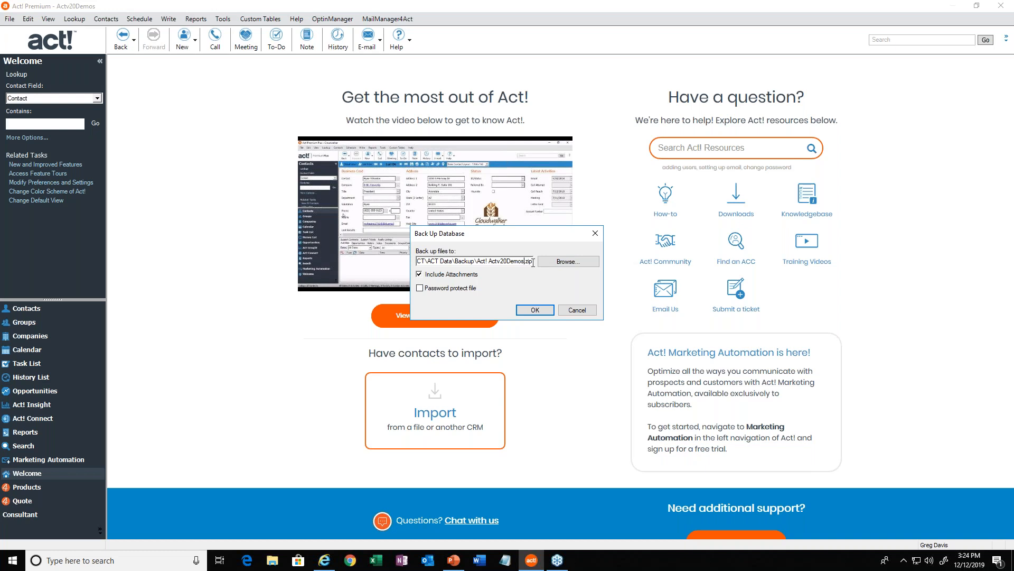
{"action": "type", "text": "1"}
{"action": "key", "text": "BackSpace"}
{"action": "type", "text": "12/12"}
{"action": "key", "text": "BackSpace"}
{"action": "key", "text": "BackSpace"}
{"action": "type", "text": "2"}
{"action": "type", "text": "2019"}
{"action": "left_click", "coordinate": [534, 310]}
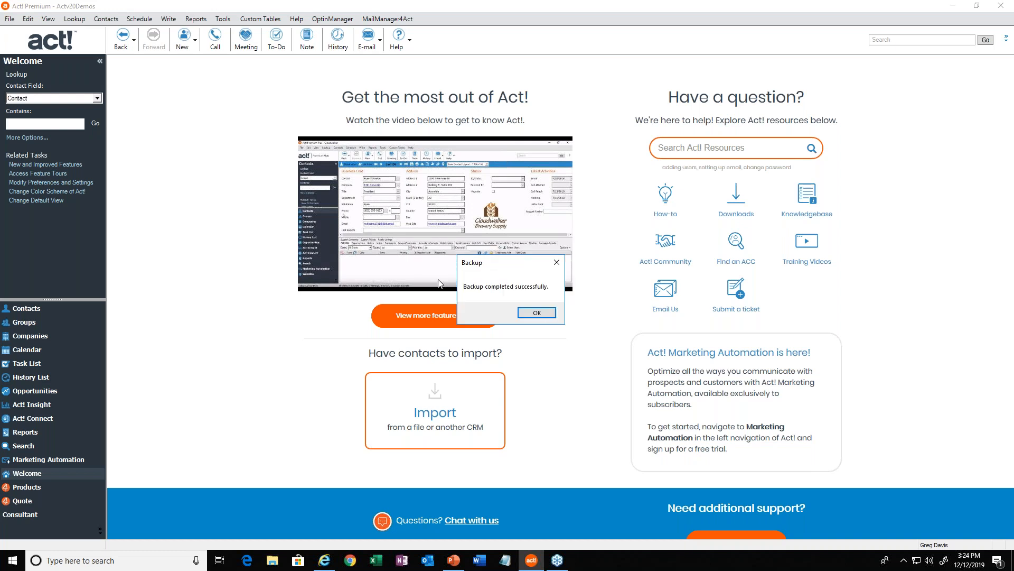
{"action": "left_click", "coordinate": [530, 314]}
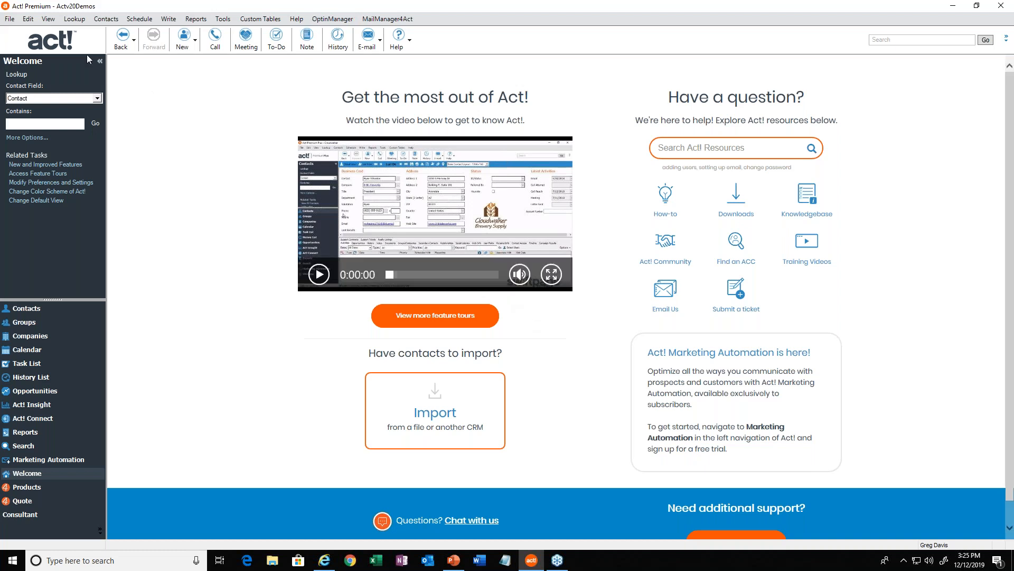
Open the database restore options, review Restore, Restore as, and Unpack and Restore Remote Database, then cancel.
{"action": "left_click", "coordinate": [11, 19]}
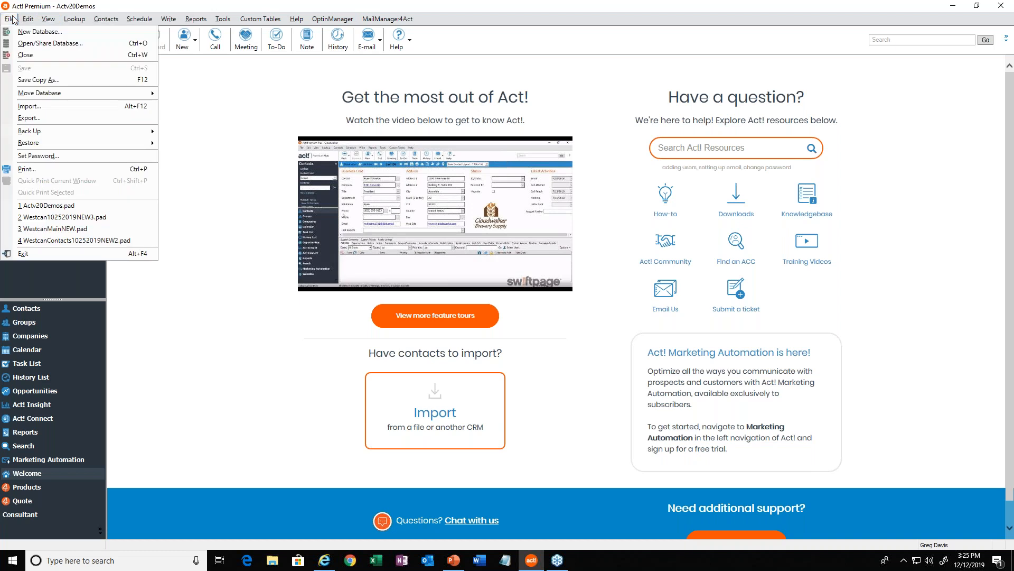
{"action": "mouse_move", "coordinate": [32, 144]}
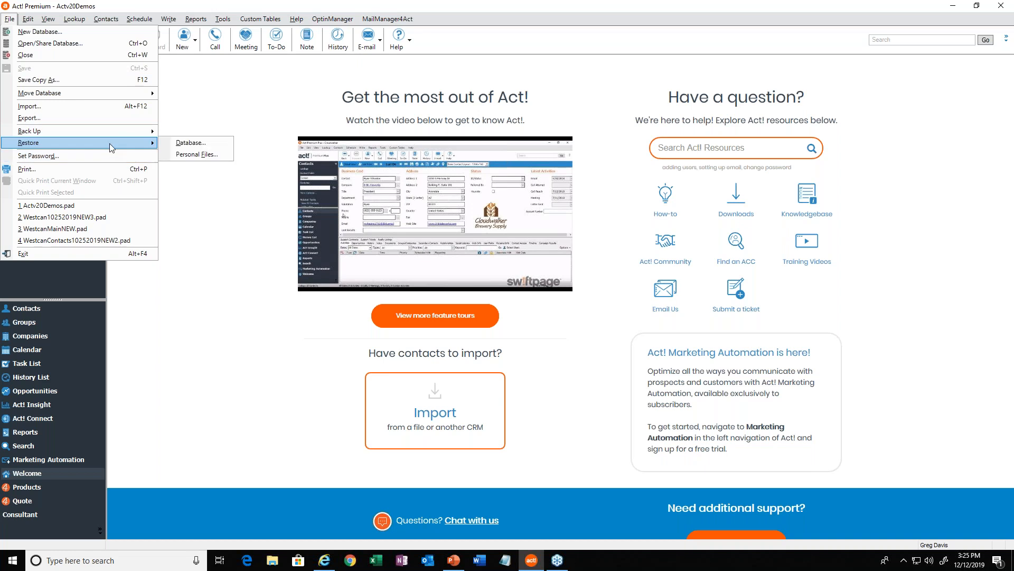
{"action": "mouse_move", "coordinate": [109, 143]}
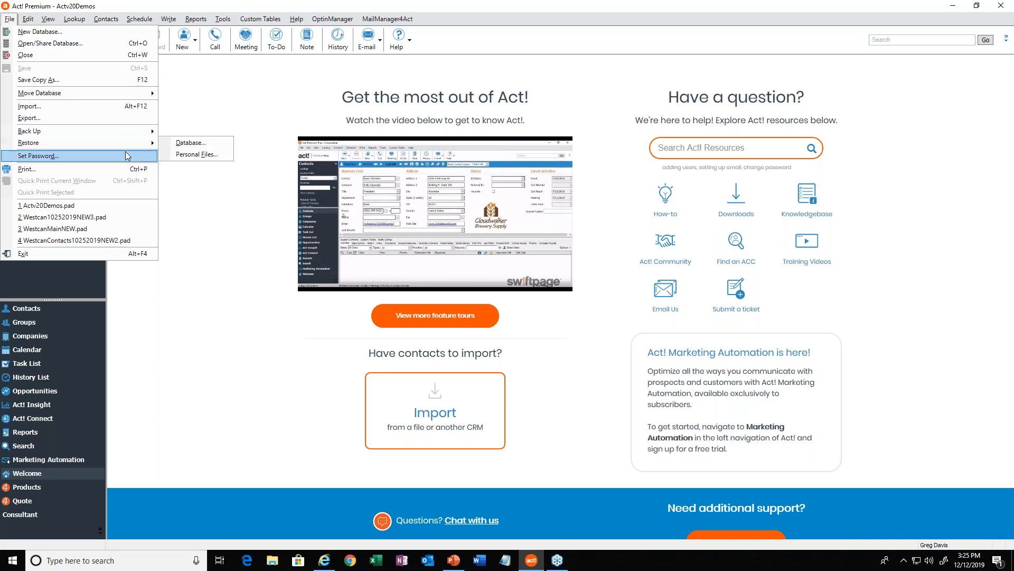
{"action": "left_click", "coordinate": [196, 143]}
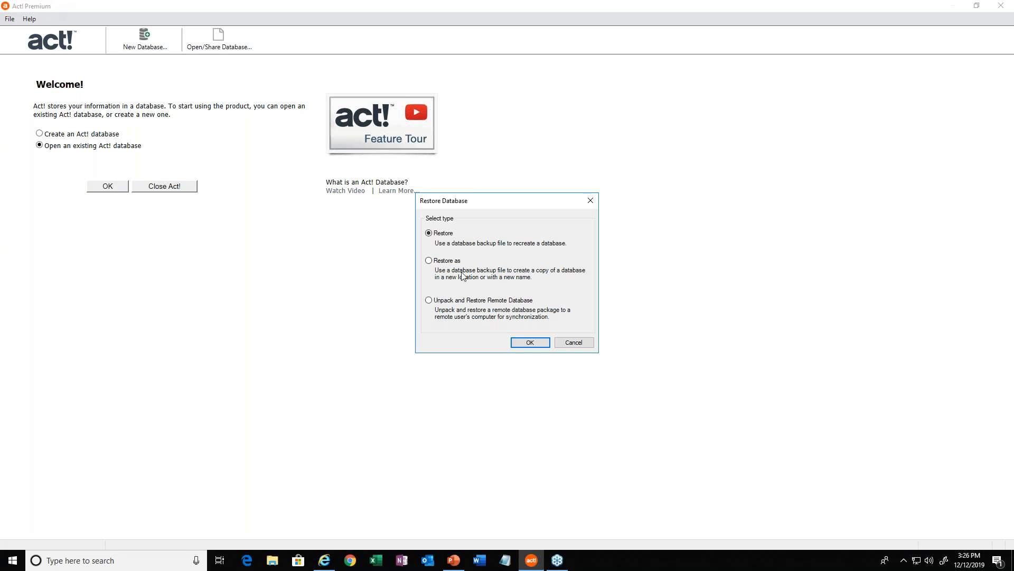
{"action": "left_click", "coordinate": [447, 262]}
{"action": "left_click", "coordinate": [445, 301]}
{"action": "left_click", "coordinate": [450, 236]}
{"action": "left_click", "coordinate": [569, 344]}
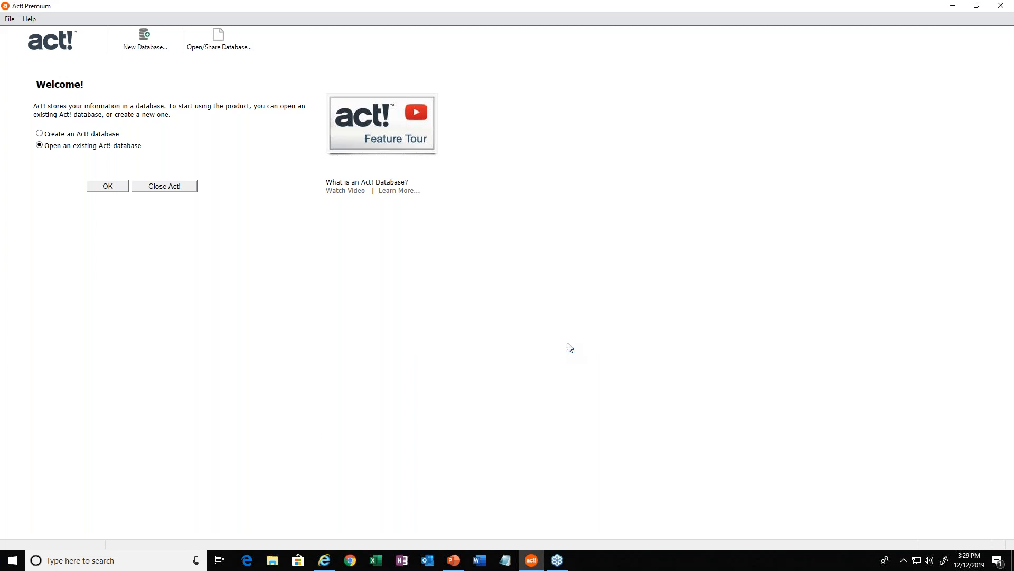
Open the recent Actv20Demos database, log on, and cancel the Mergemail4Act activation prompt.
{"action": "left_click", "coordinate": [9, 21]}
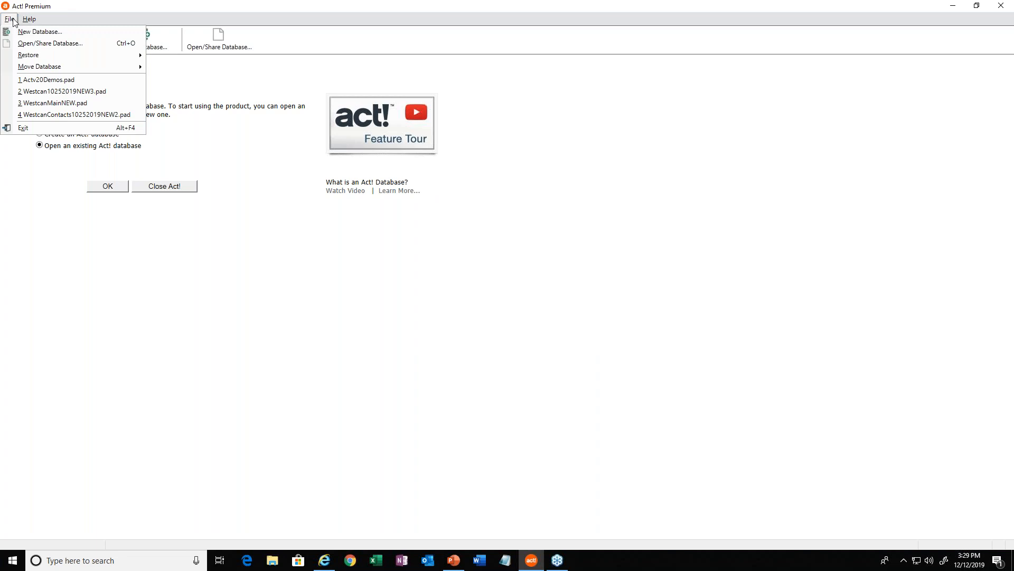
{"action": "left_click", "coordinate": [35, 80]}
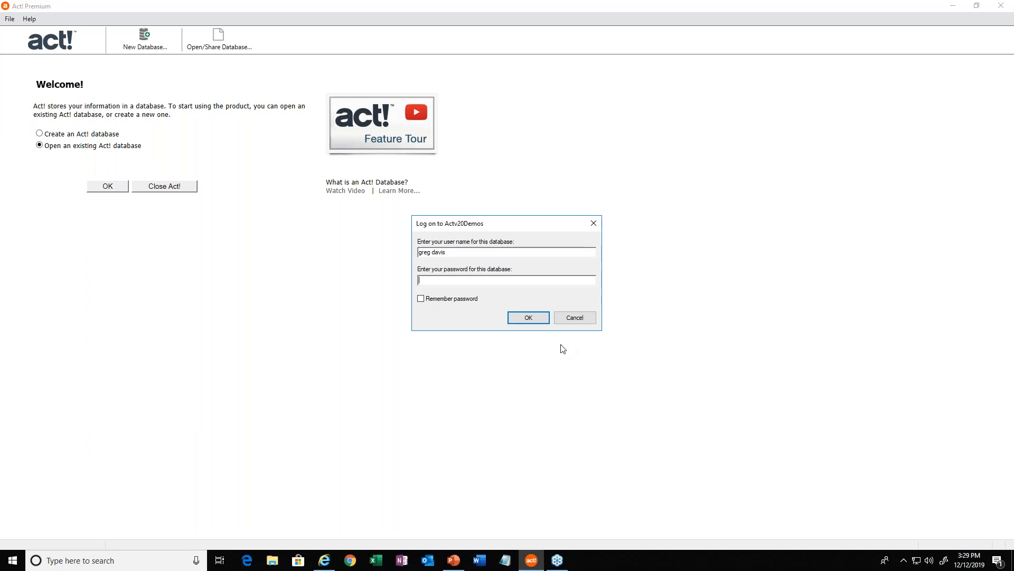
{"action": "left_click", "coordinate": [520, 322]}
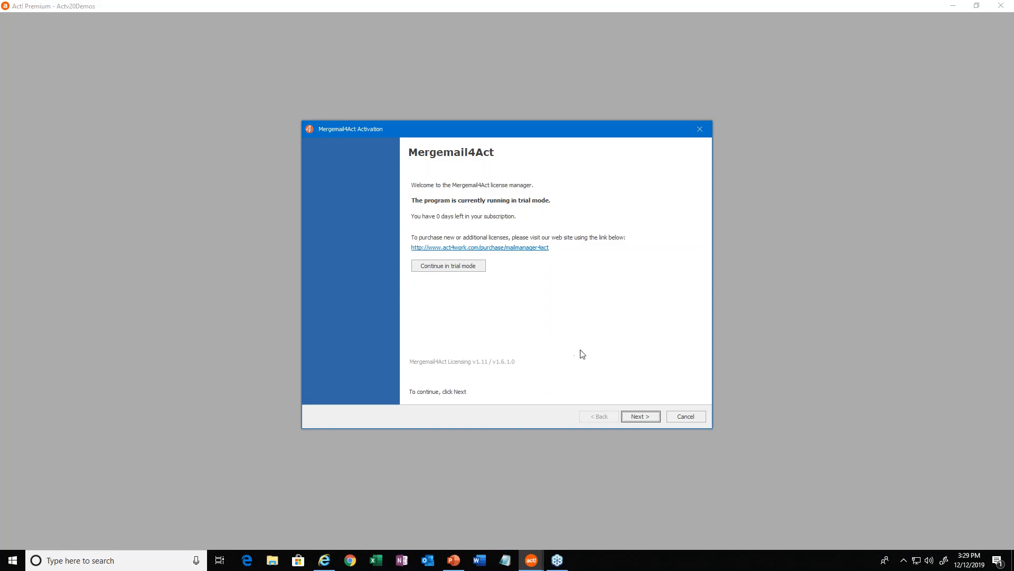
{"action": "left_click", "coordinate": [685, 417]}
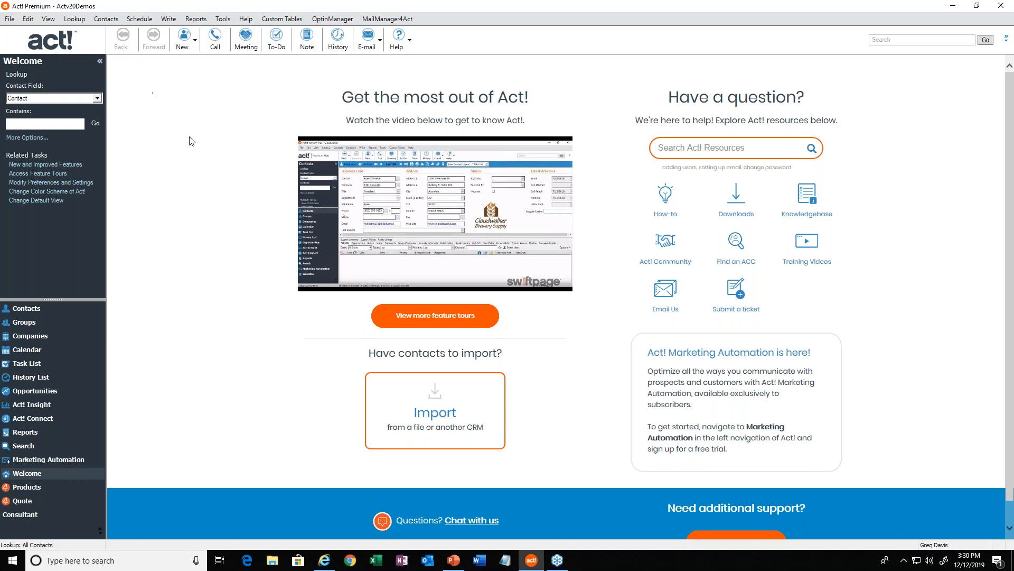
Review the available startup views in the Startup preferences, keep Welcome, and discard the changes.
{"action": "left_click", "coordinate": [28, 19]}
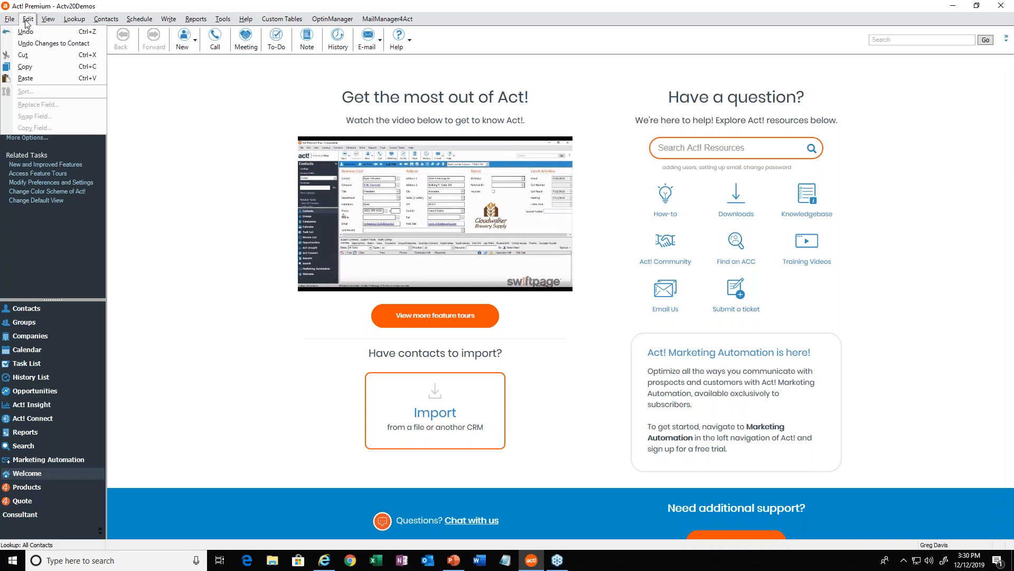
{"action": "left_click", "coordinate": [228, 20]}
{"action": "left_click", "coordinate": [227, 21]}
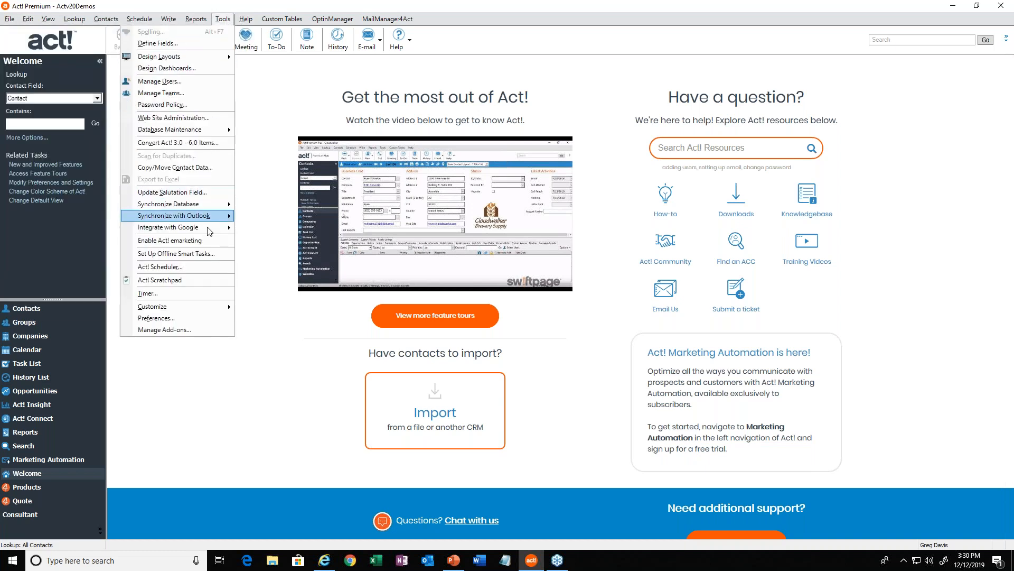
{"action": "left_click", "coordinate": [161, 319]}
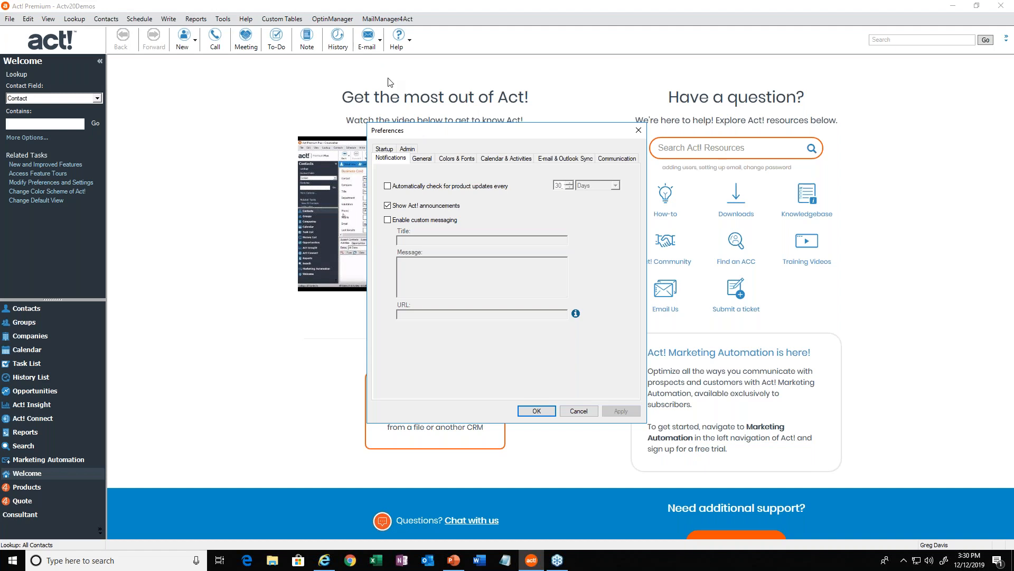
{"action": "left_click", "coordinate": [386, 150]}
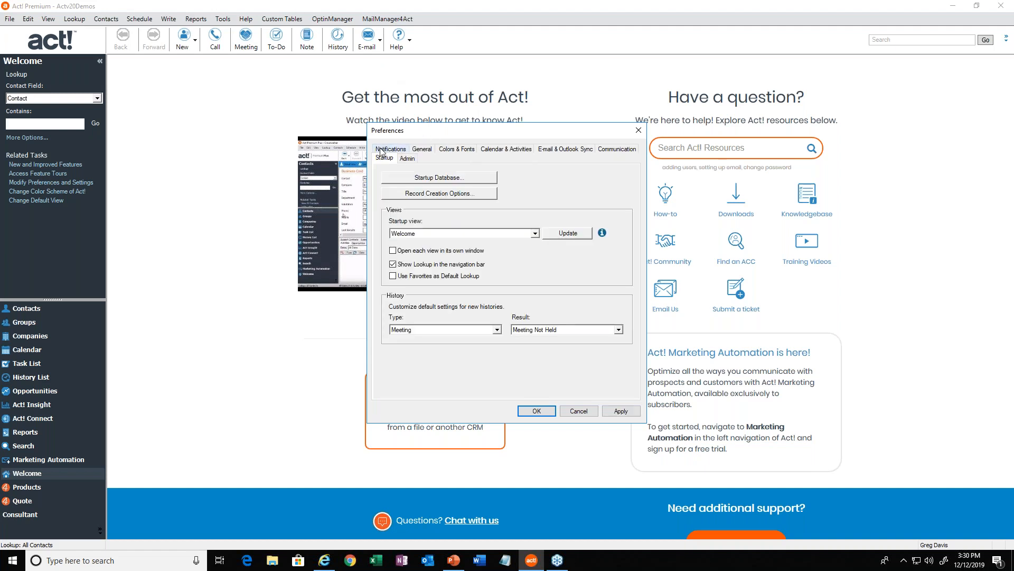
{"action": "left_click", "coordinate": [424, 236]}
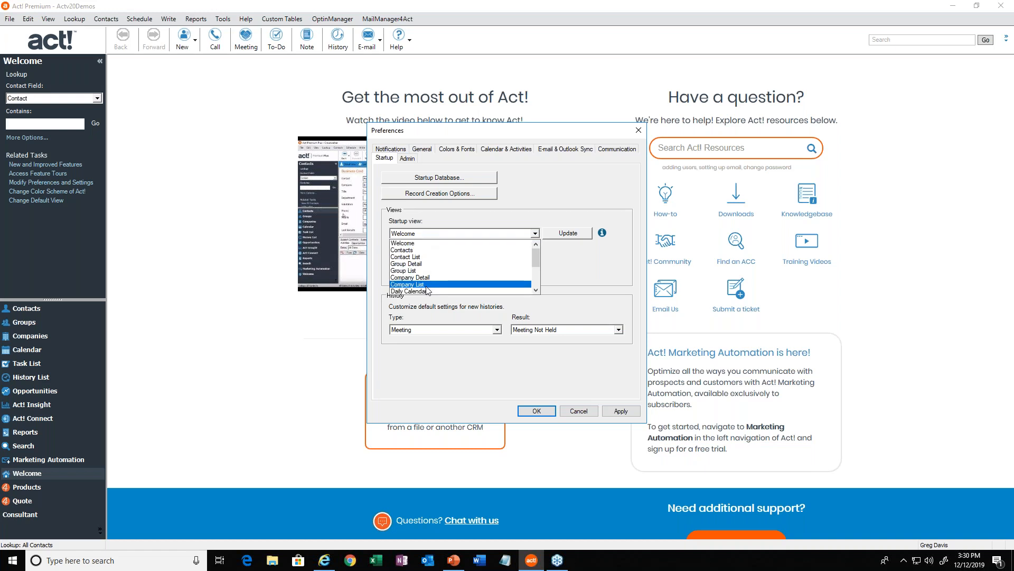
{"action": "left_click", "coordinate": [536, 290]}
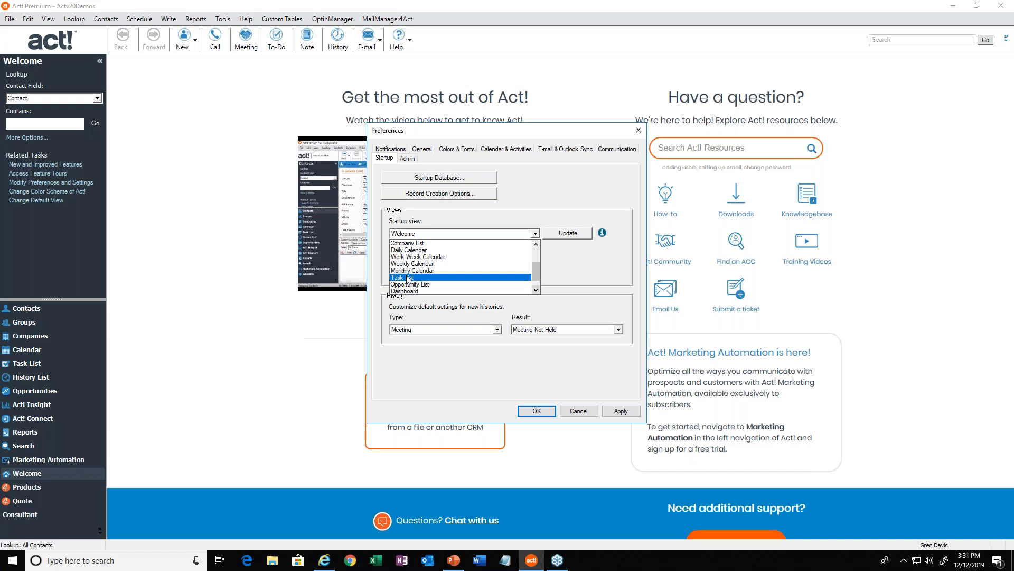
{"action": "left_click", "coordinate": [405, 223]}
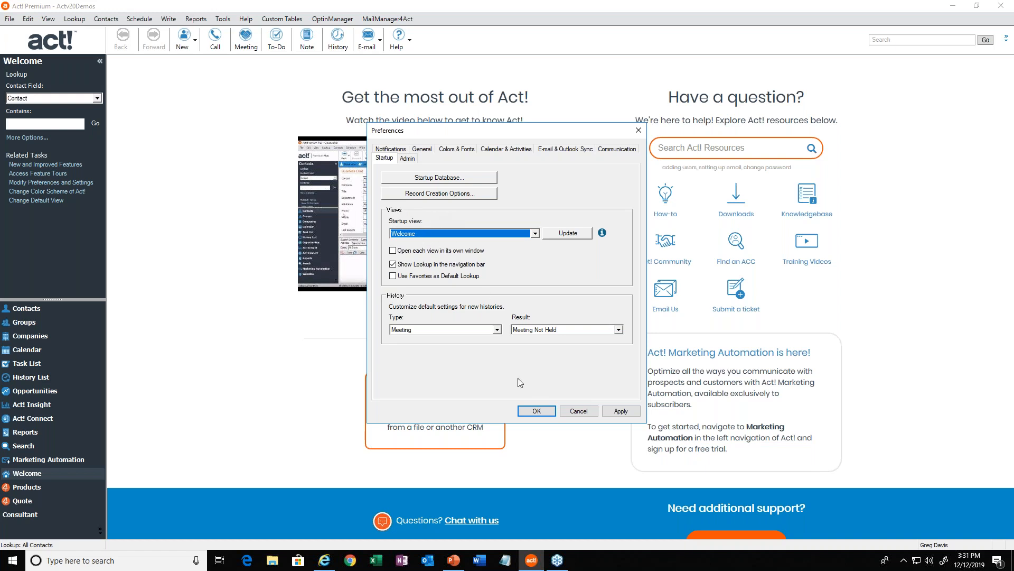
{"action": "left_click", "coordinate": [575, 413]}
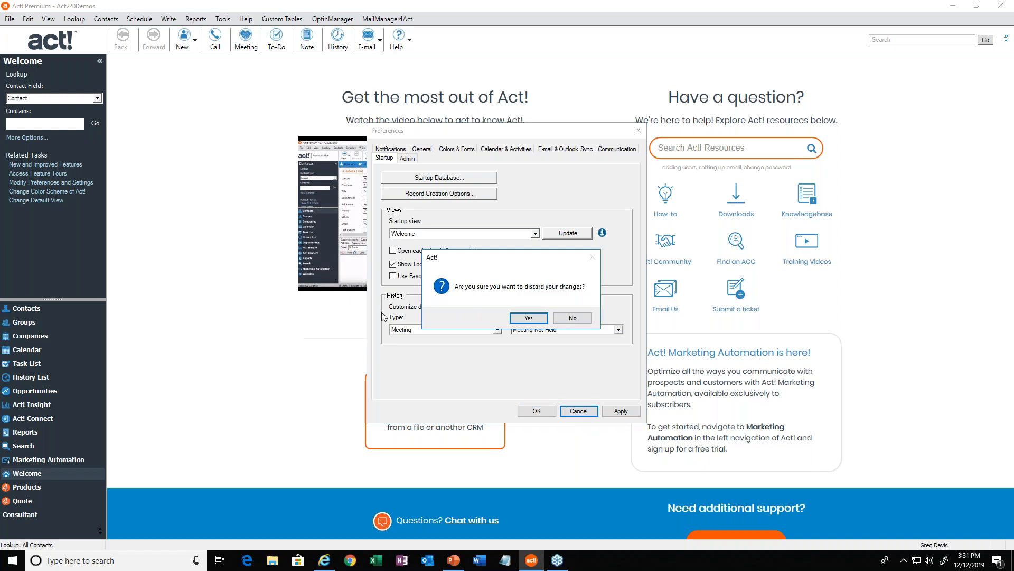
{"action": "left_click", "coordinate": [527, 319]}
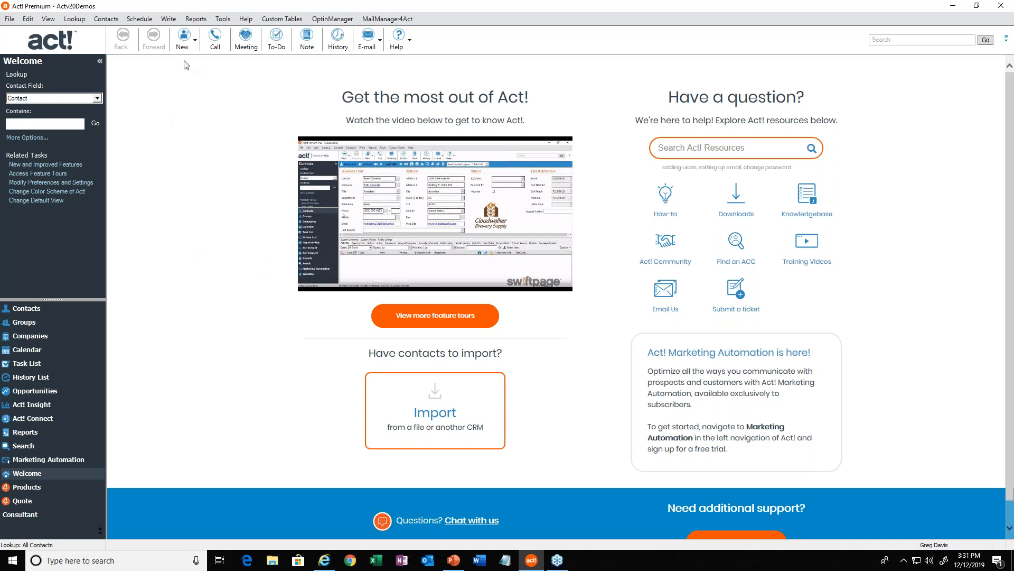
Try to launch Act! Scheduler and dismiss its message.
{"action": "left_click", "coordinate": [223, 19]}
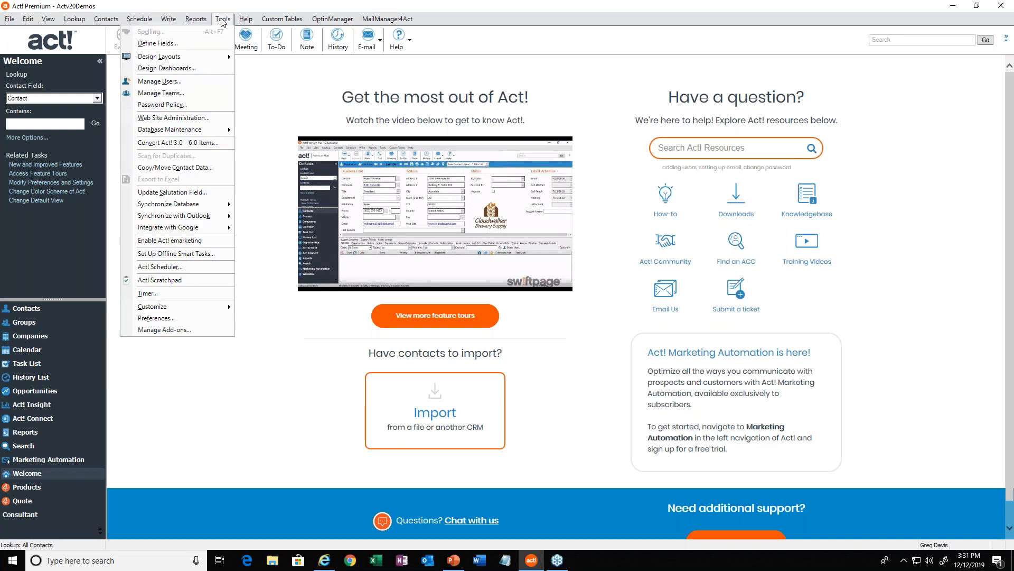
{"action": "left_click", "coordinate": [181, 269]}
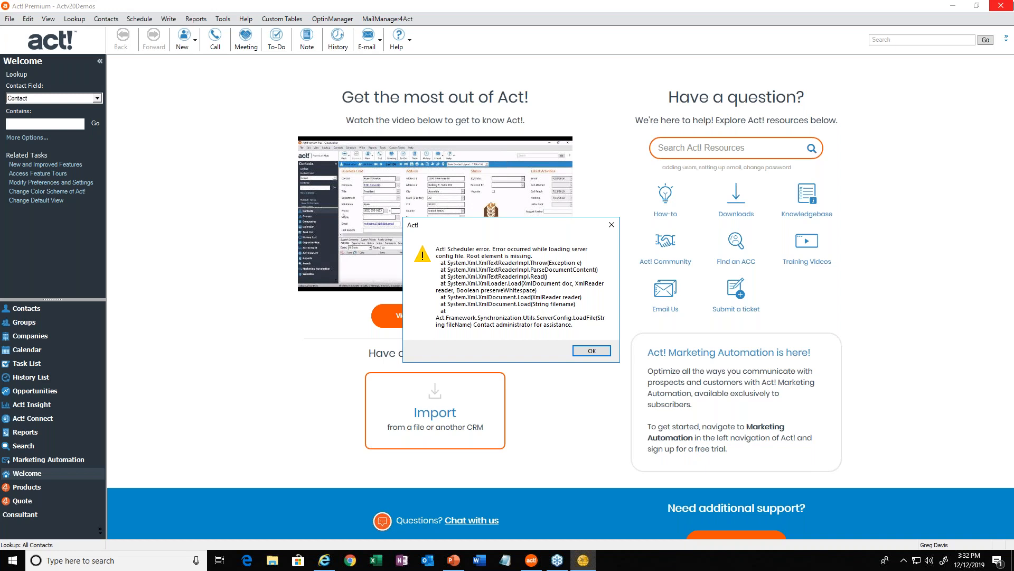
{"action": "left_click", "coordinate": [587, 352]}
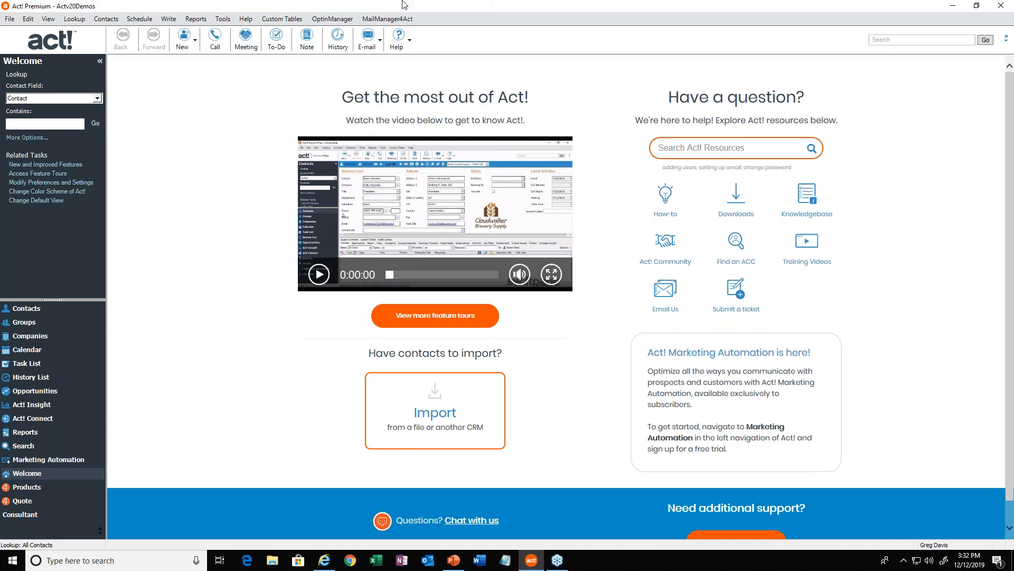
Close the Act! program to return to the desktop.
{"action": "left_click", "coordinate": [217, 23]}
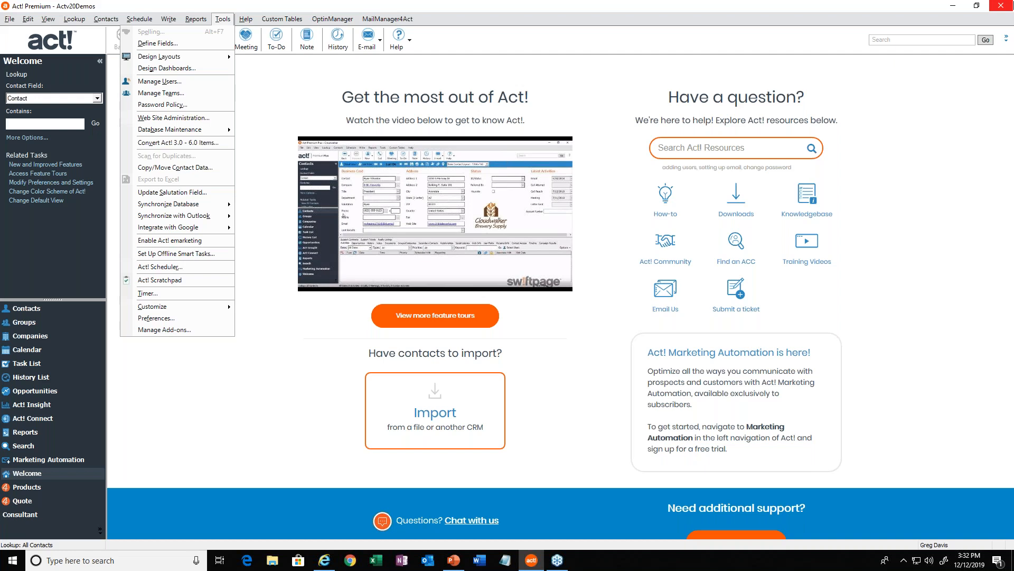
{"action": "left_click", "coordinate": [236, 433]}
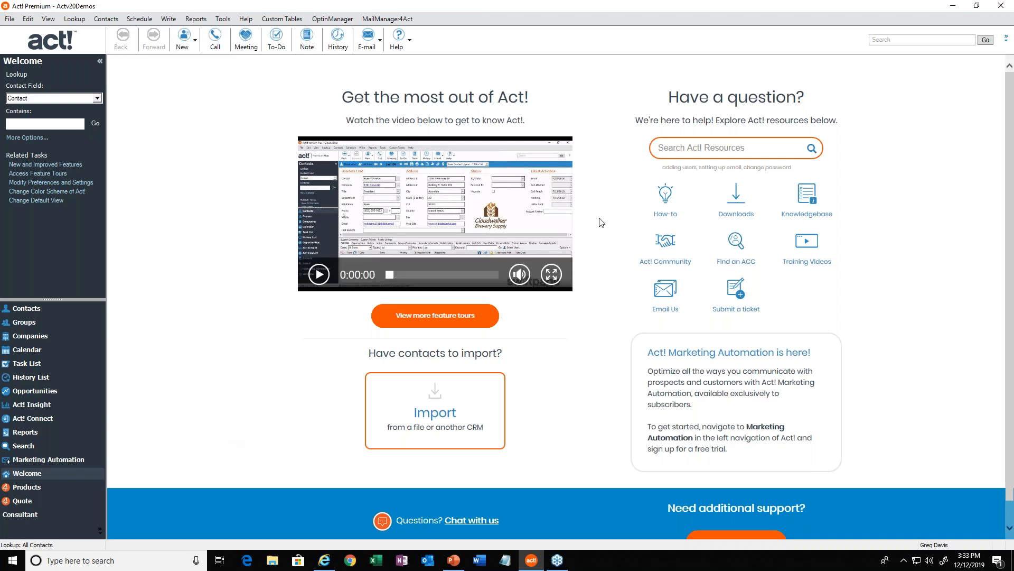
{"action": "left_click", "coordinate": [998, 8]}
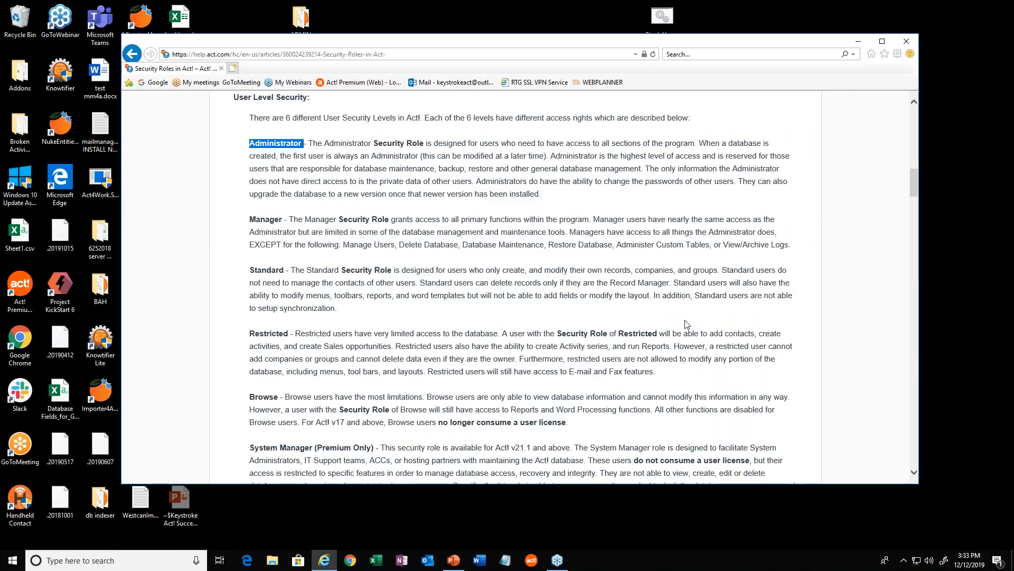
Switch to File Explorer and open the ACT Data folder inside ACT in the roaming %appdata% folder.
{"action": "left_click", "coordinate": [269, 558]}
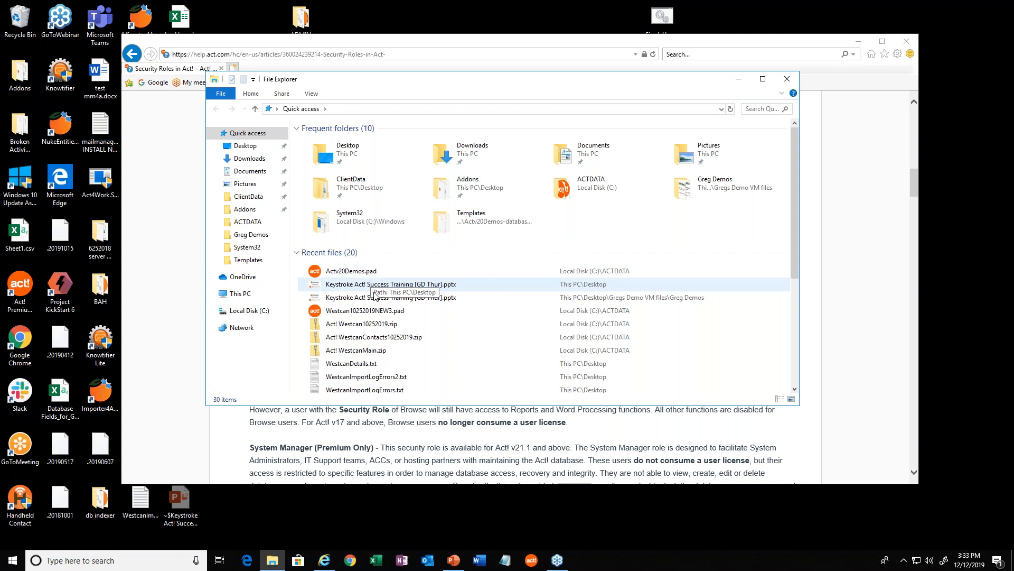
{"action": "left_click", "coordinate": [245, 313]}
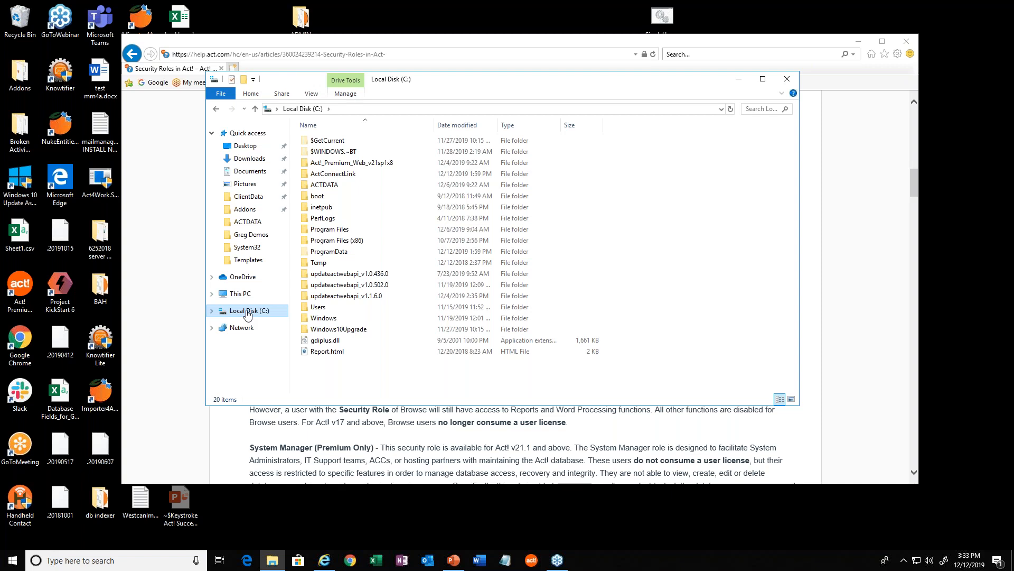
{"action": "left_click", "coordinate": [112, 559]}
{"action": "type", "text": "%appdata%"}
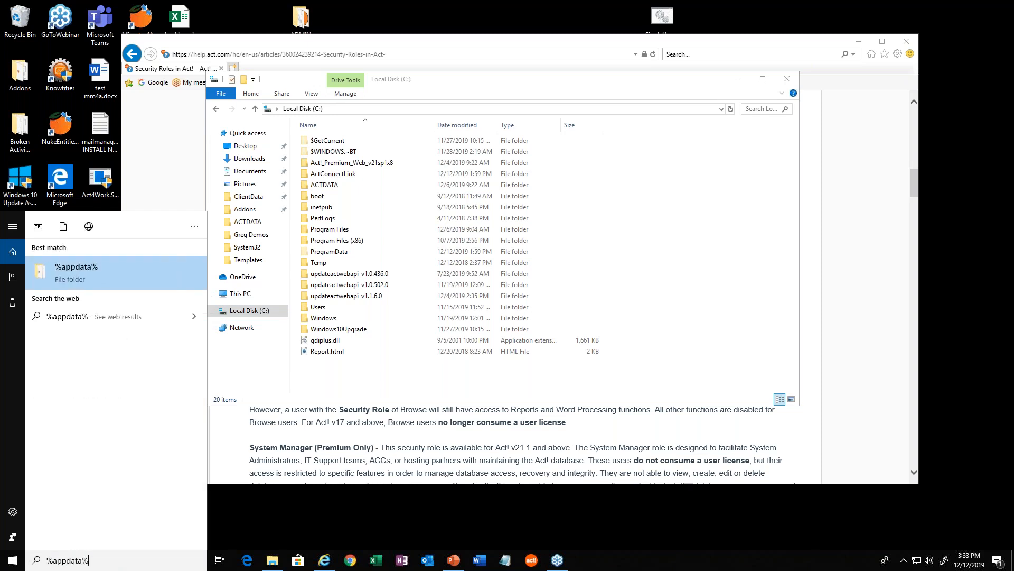
{"action": "key", "text": "Return"}
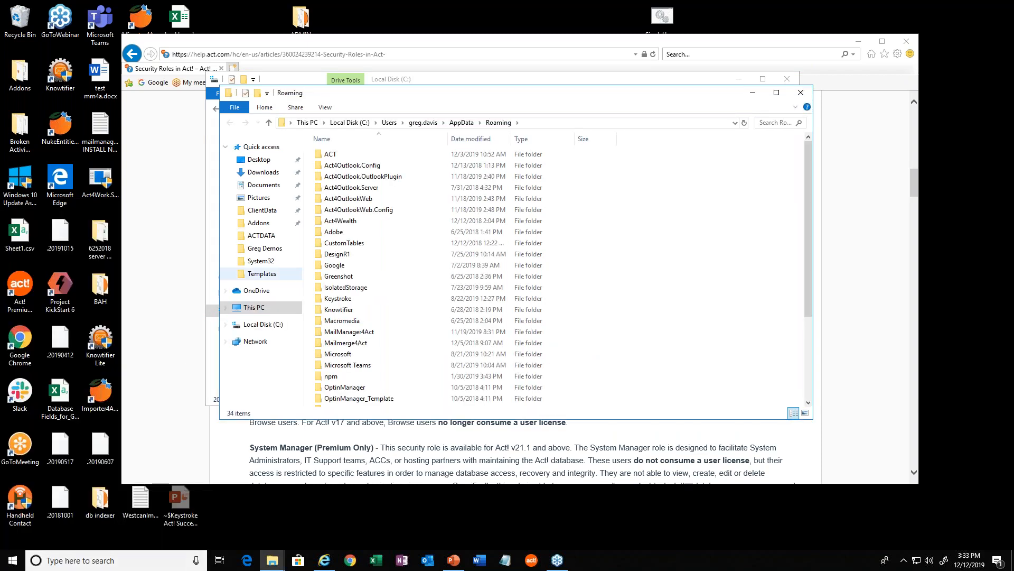
{"action": "double_click", "coordinate": [338, 156]}
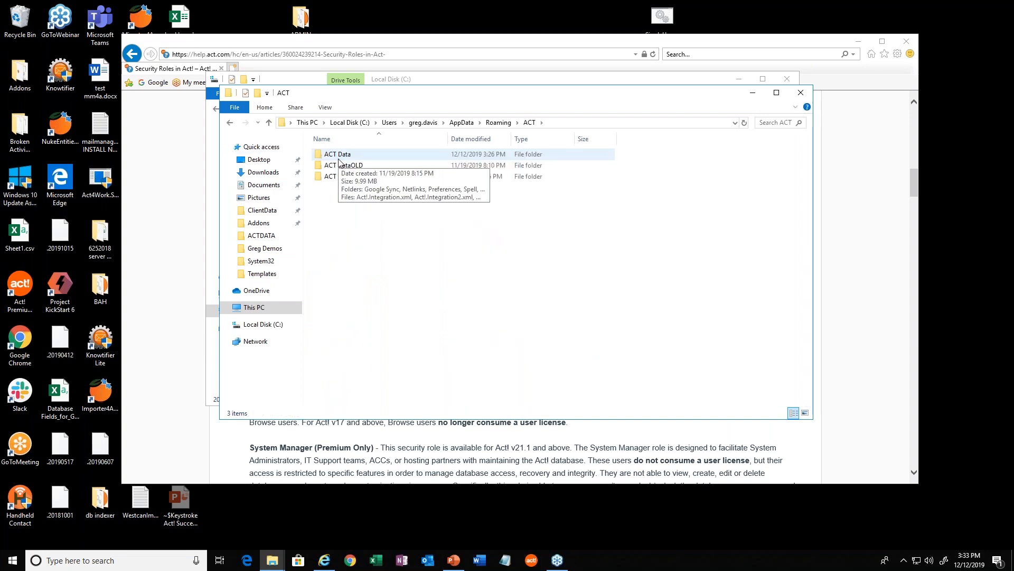
{"action": "double_click", "coordinate": [339, 157]}
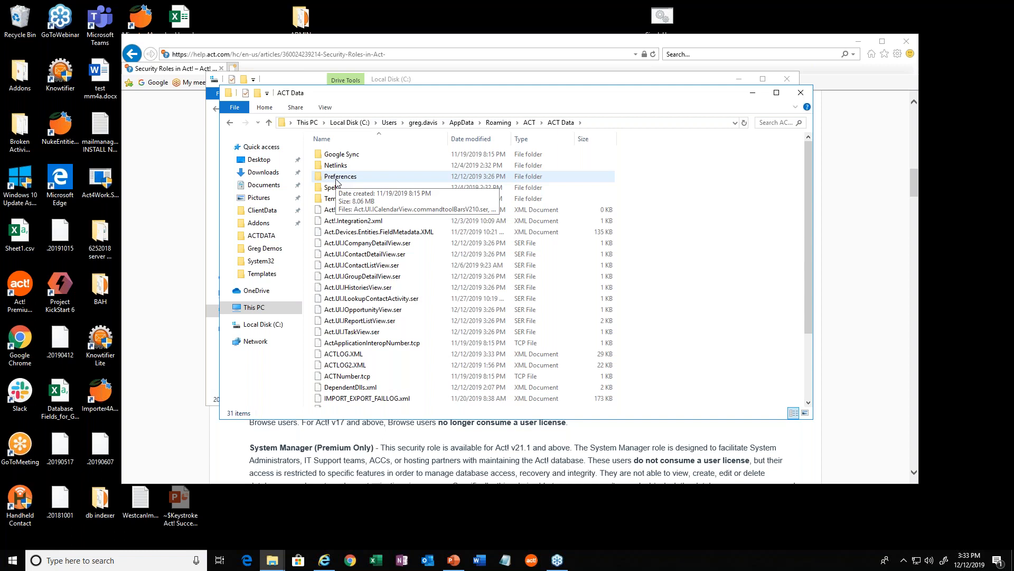
Examine the files in the ACT Data folder and its Preferences subfolder, and return to the parent ACT folder.
{"action": "left_click", "coordinate": [355, 289]}
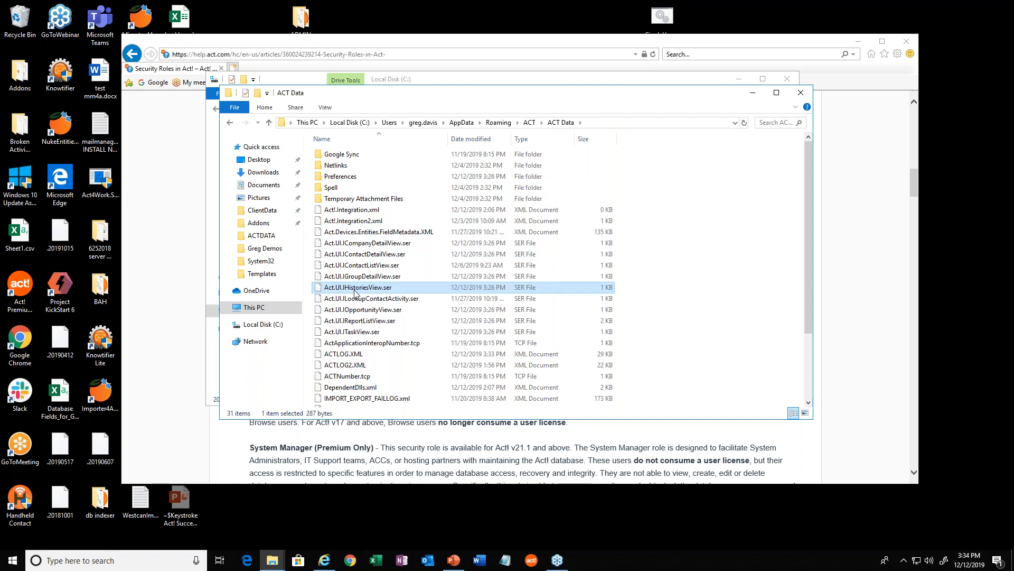
{"action": "scroll", "coordinate": [357, 294], "scroll_direction": "down", "scroll_amount": 3}
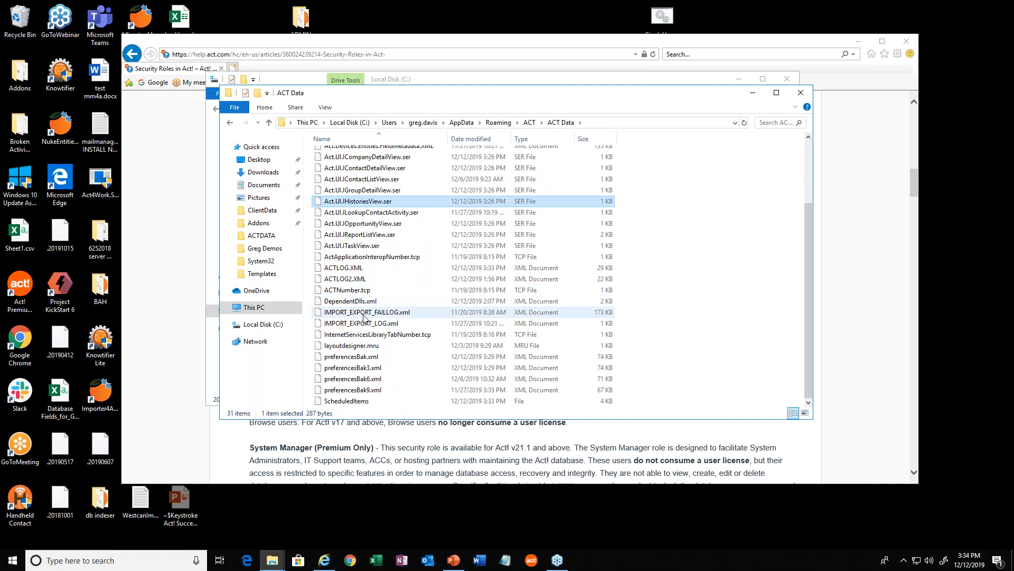
{"action": "scroll", "coordinate": [364, 314], "scroll_direction": "up", "scroll_amount": 3}
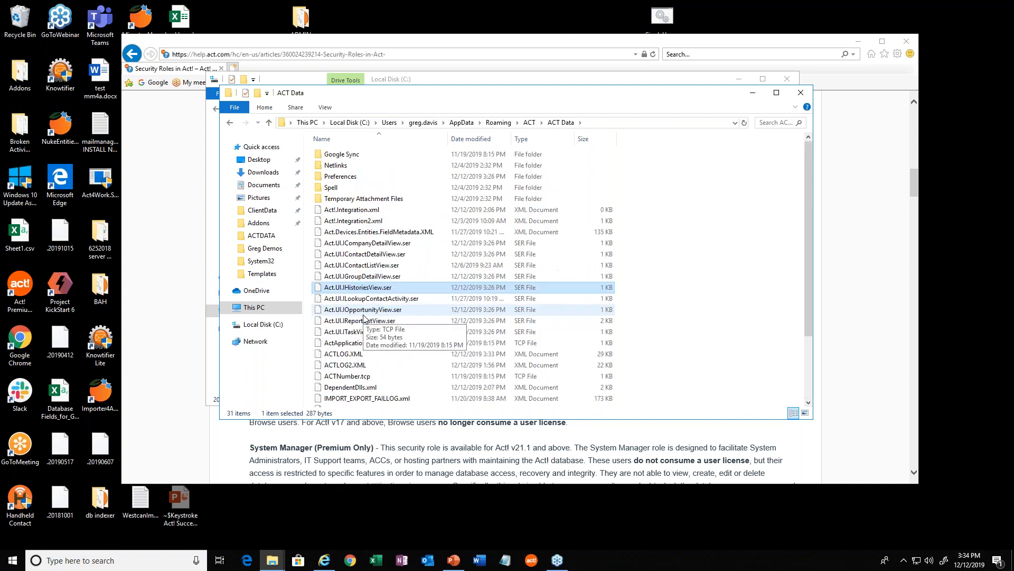
{"action": "double_click", "coordinate": [338, 176]}
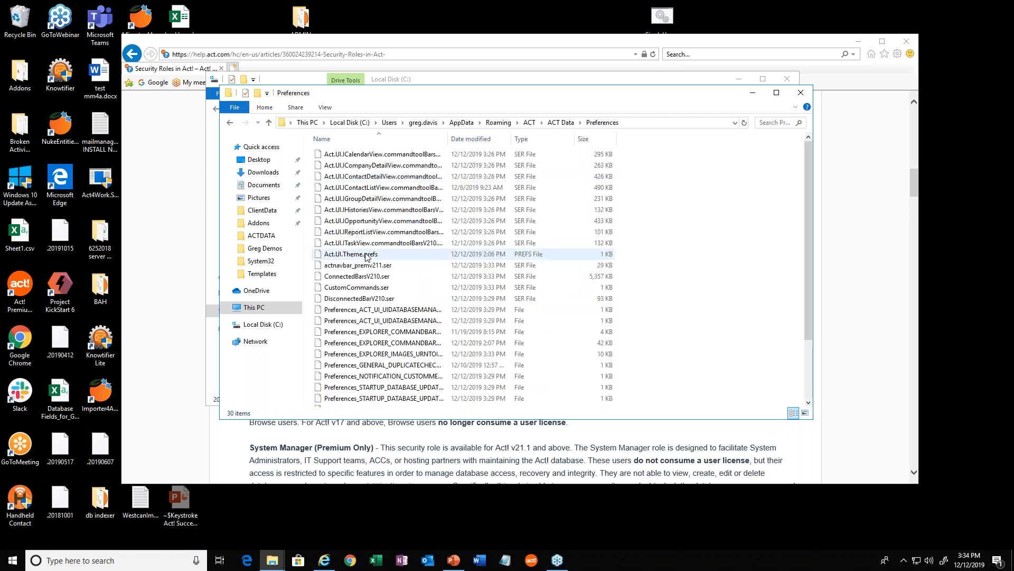
{"action": "scroll", "coordinate": [366, 256], "scroll_direction": "down", "scroll_amount": 3}
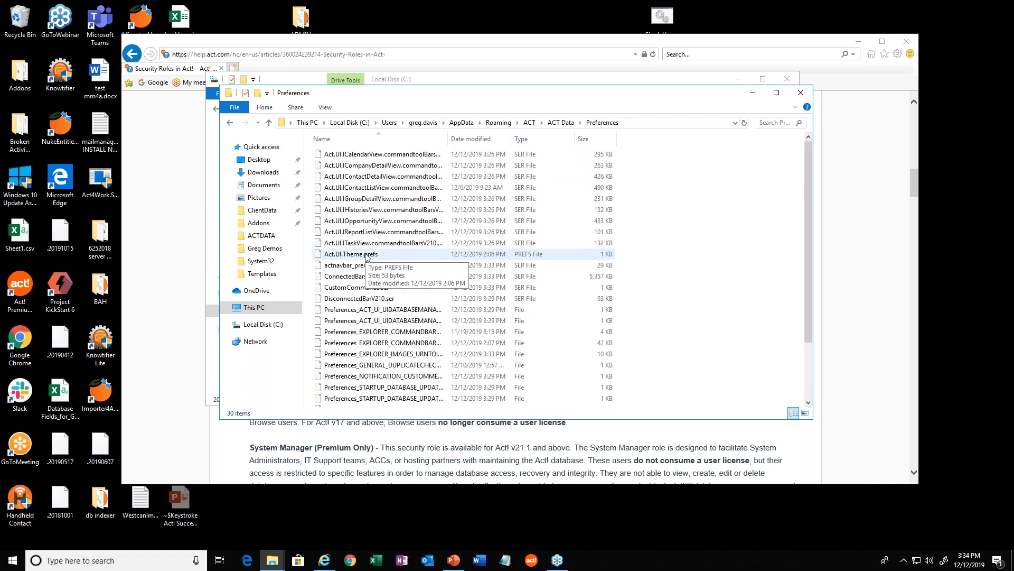
{"action": "scroll", "coordinate": [366, 256], "scroll_direction": "up", "scroll_amount": 3}
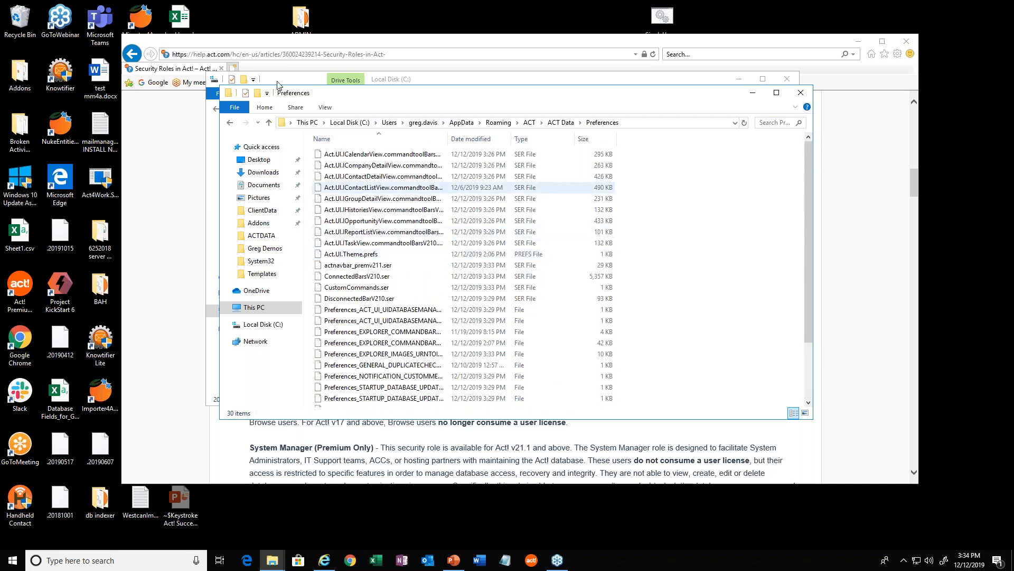
{"action": "left_click", "coordinate": [269, 123]}
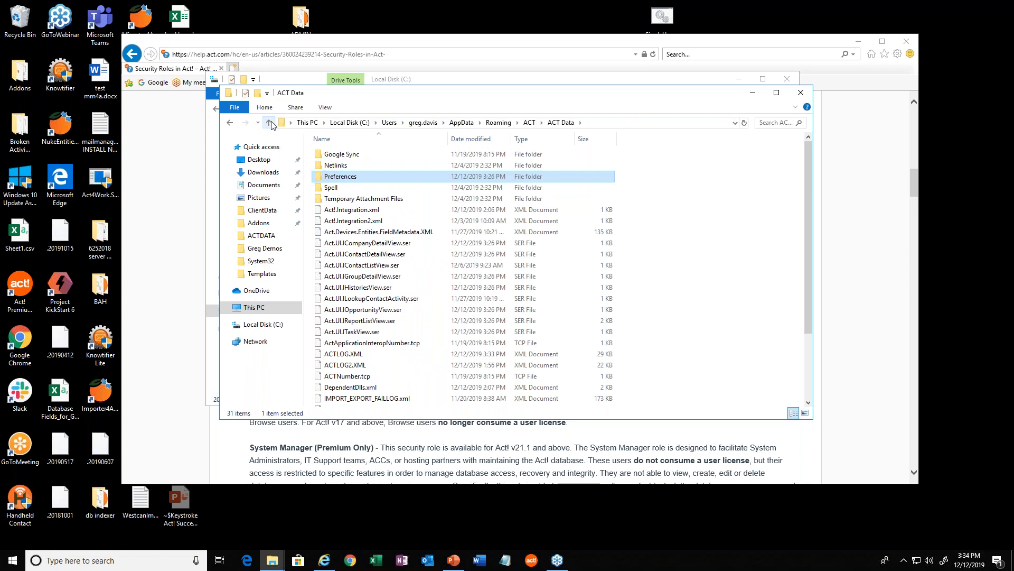
{"action": "left_click", "coordinate": [269, 123]}
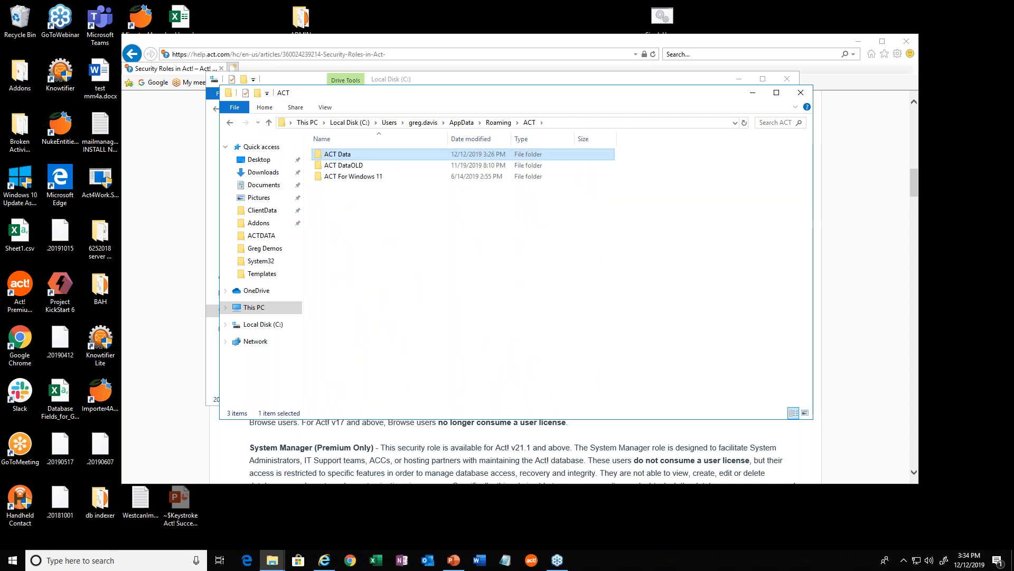
Open the Act for Web folder inside ACT in Program Files (x86) on the C: drive and look through its contents.
{"action": "left_click", "coordinate": [278, 326]}
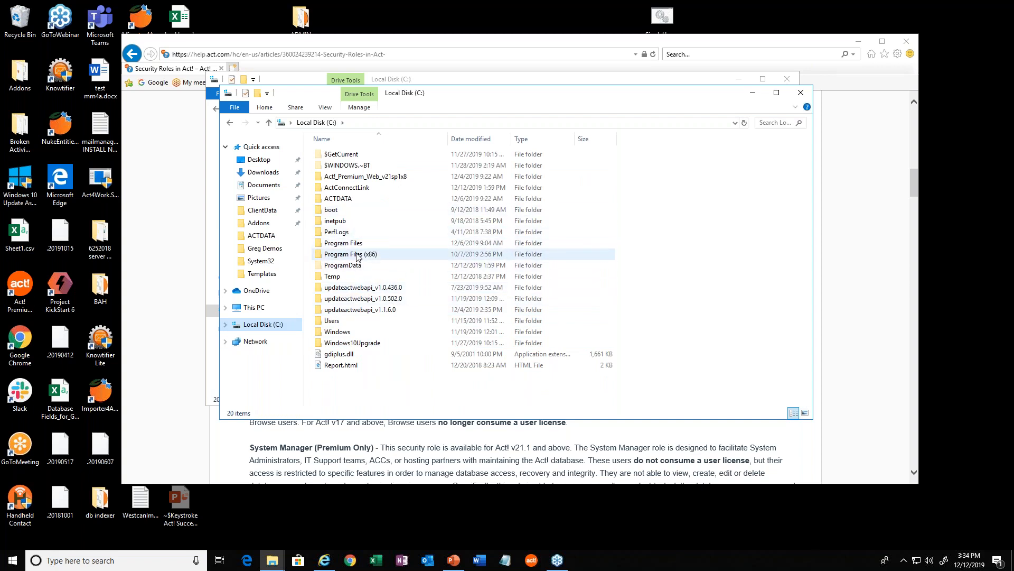
{"action": "double_click", "coordinate": [348, 255]}
{"action": "double_click", "coordinate": [329, 154]}
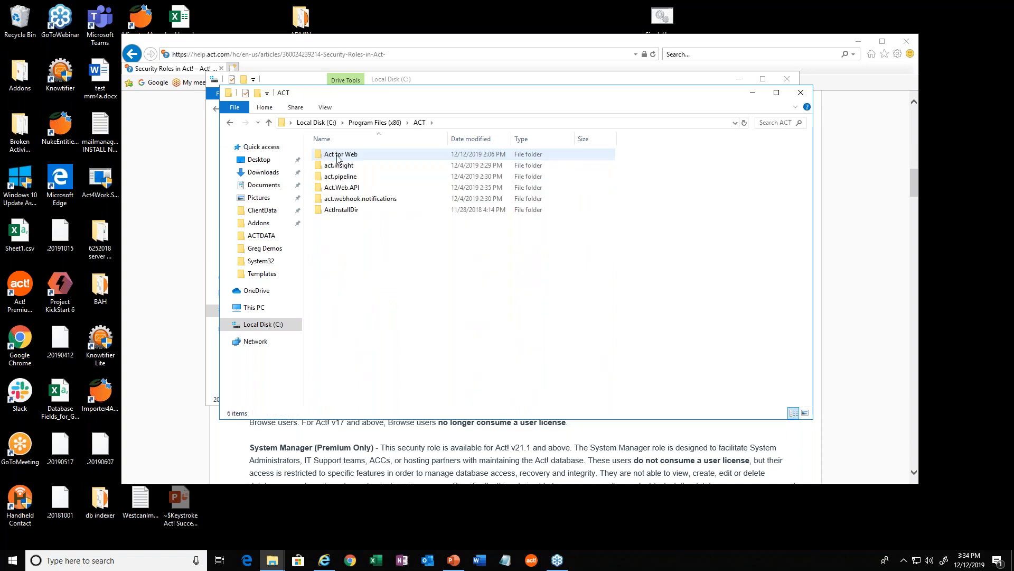
{"action": "left_click", "coordinate": [347, 155]}
{"action": "double_click", "coordinate": [347, 155]}
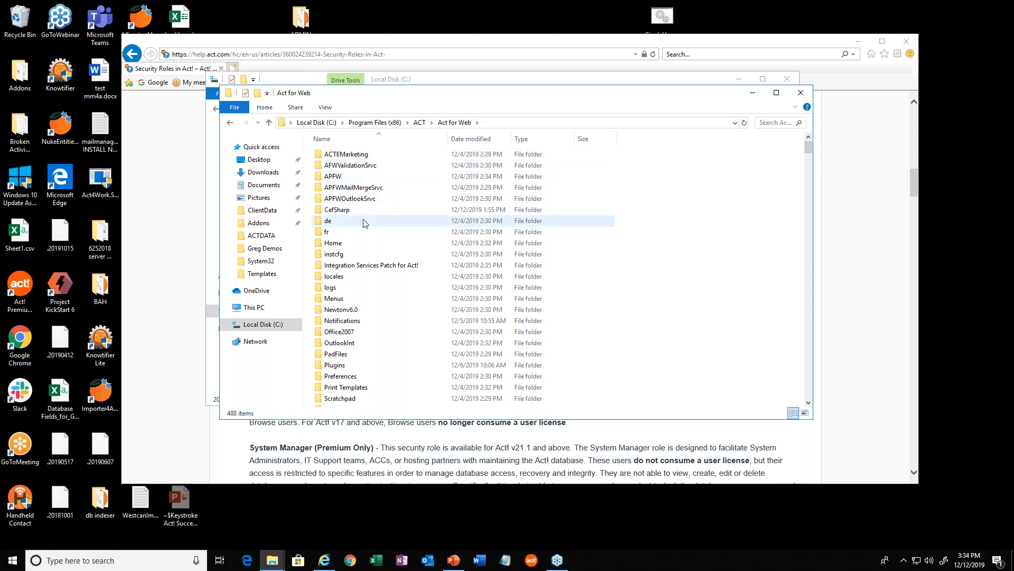
{"action": "scroll", "coordinate": [370, 238], "scroll_direction": "down", "scroll_amount": 10}
{"action": "scroll", "coordinate": [377, 269], "scroll_direction": "up", "scroll_amount": 6}
{"action": "scroll", "coordinate": [378, 272], "scroll_direction": "up", "scroll_amount": 4}
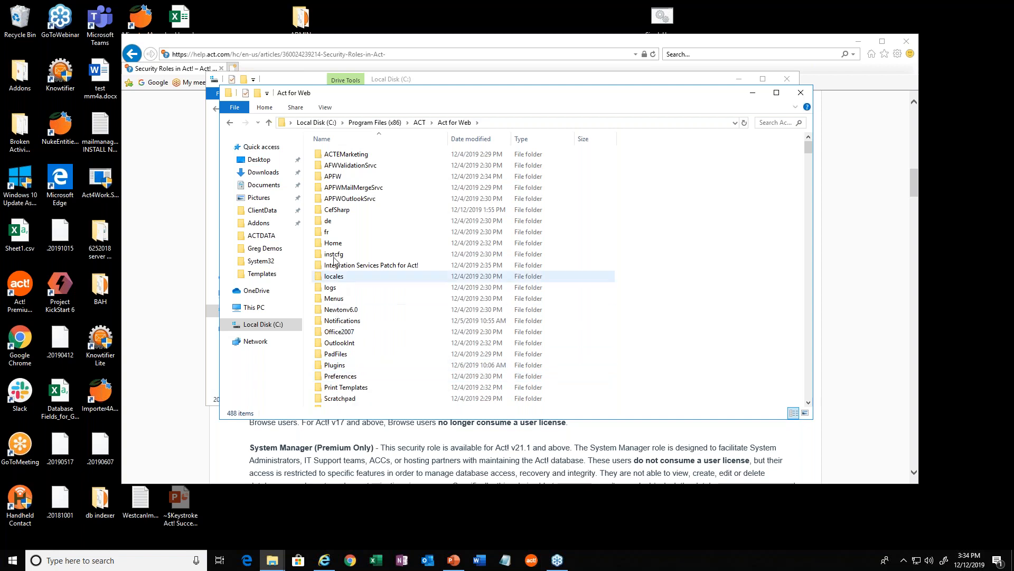
Search the Act for Web folder for scheduler_file.xml.
{"action": "left_click", "coordinate": [767, 123]}
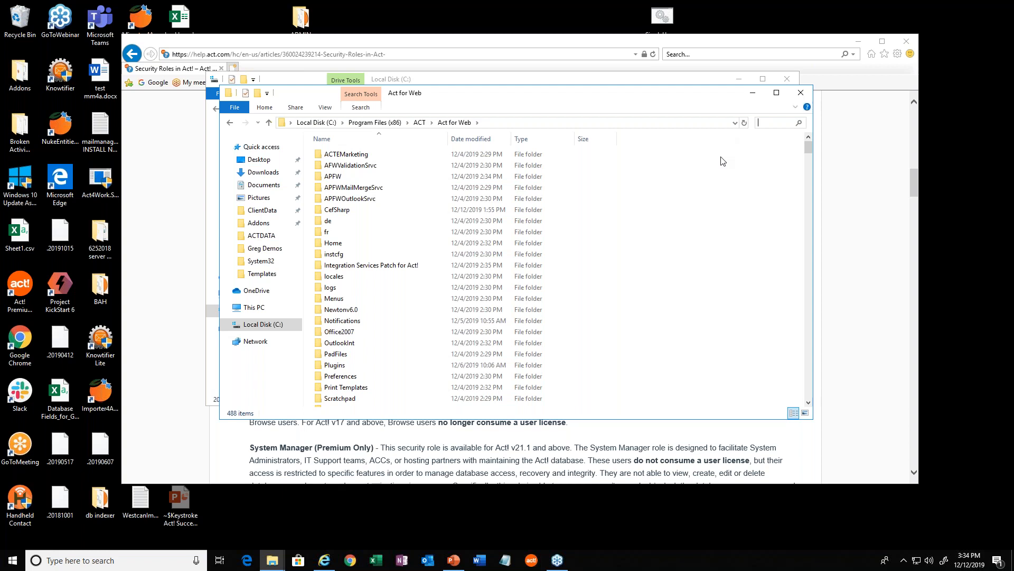
{"action": "type", "text": "scheduler"}
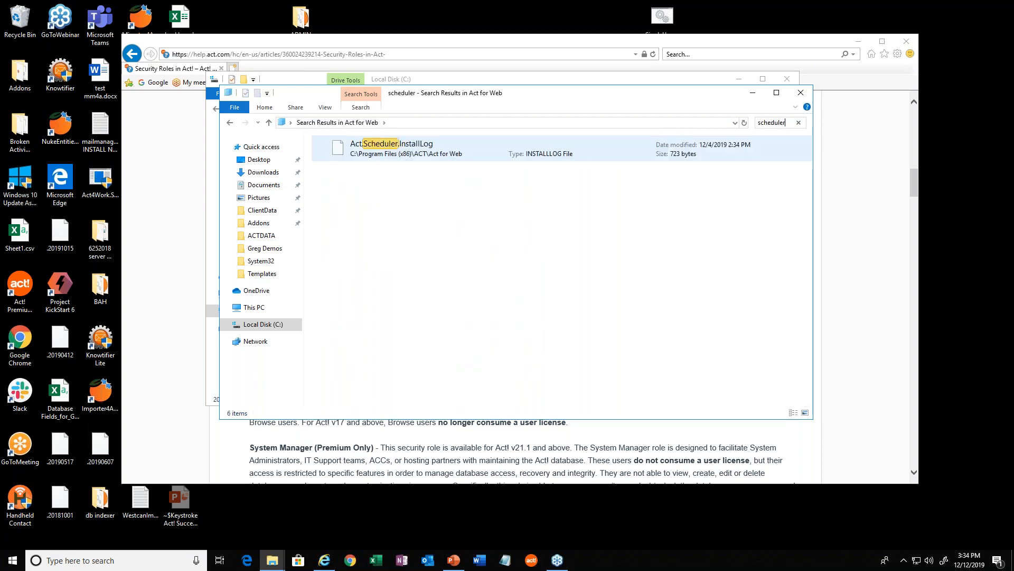
{"action": "type", "text": "_file"}
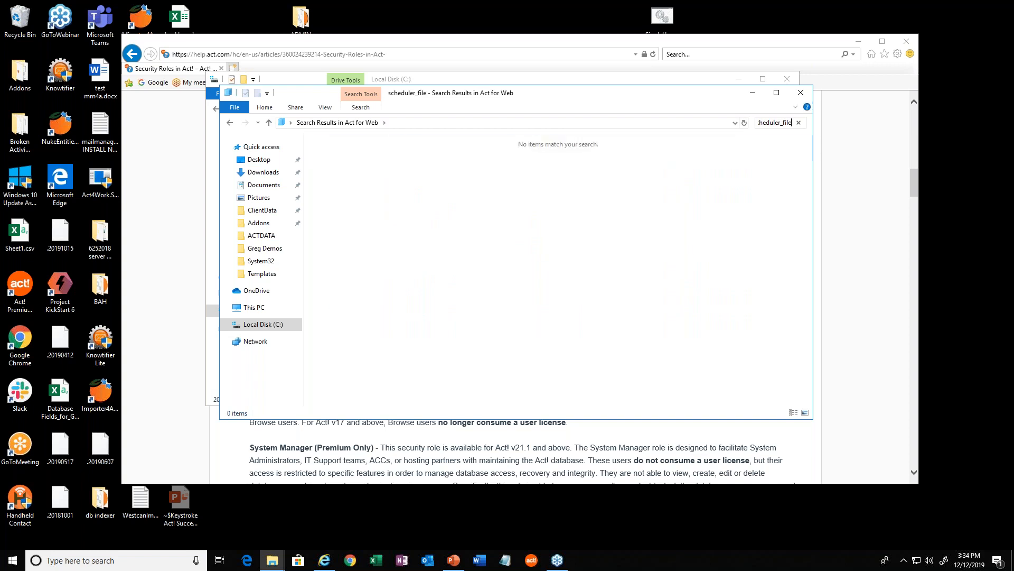
{"action": "type", "text": ".xml"}
Reuse the search term scheduler_file.xml to search the whole Local Disk (C:).
{"action": "key", "text": "ctrl+a"}
{"action": "key", "text": "ctrl+c"}
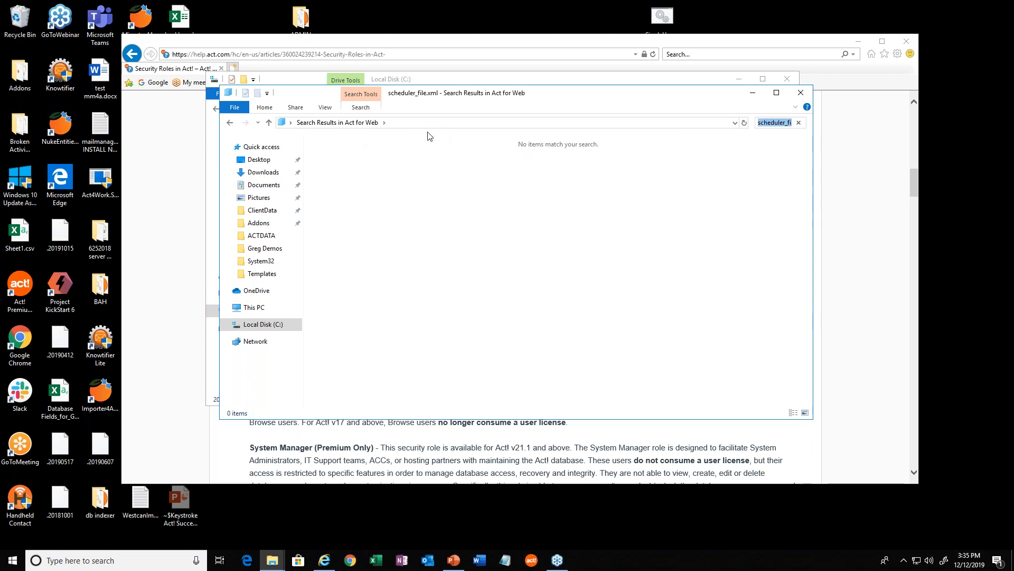
{"action": "left_click", "coordinate": [357, 122]}
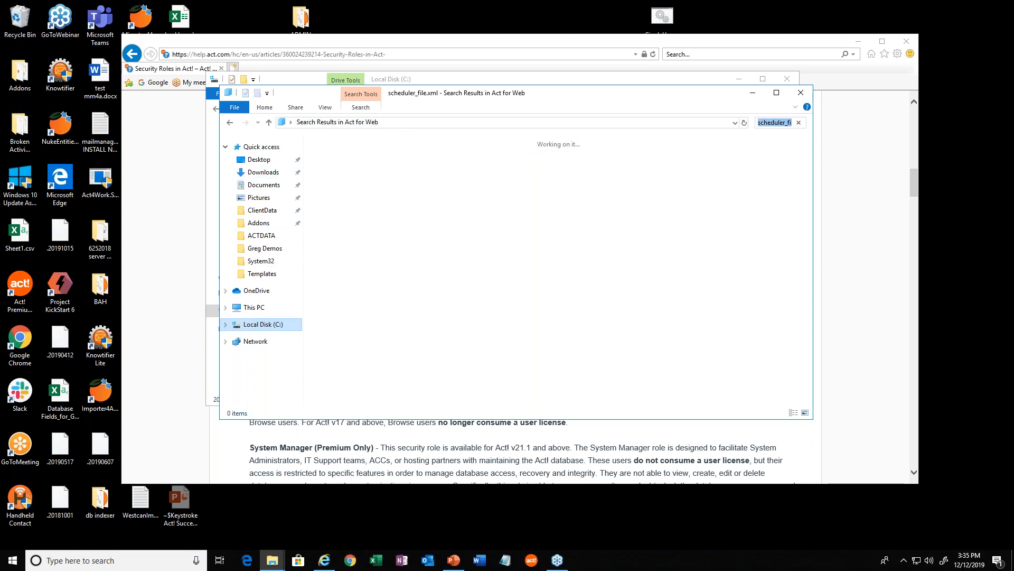
{"action": "left_click", "coordinate": [263, 325]}
{"action": "left_click", "coordinate": [773, 124]}
{"action": "key", "text": "ctrl+v"}
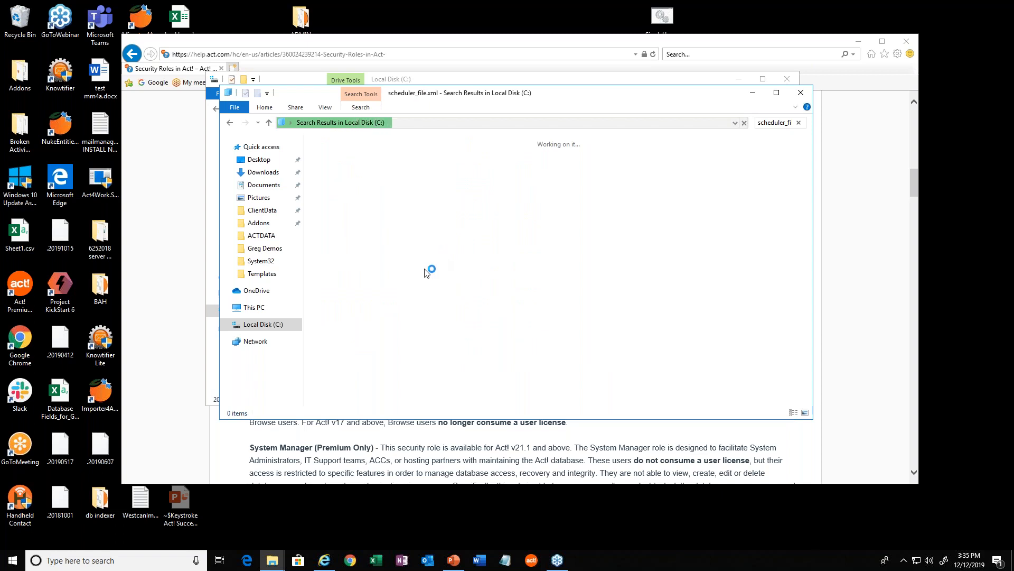
Abandon the drive search and open the ACT Data folder inside Act in ProgramData on the C: drive.
{"action": "left_click", "coordinate": [258, 329]}
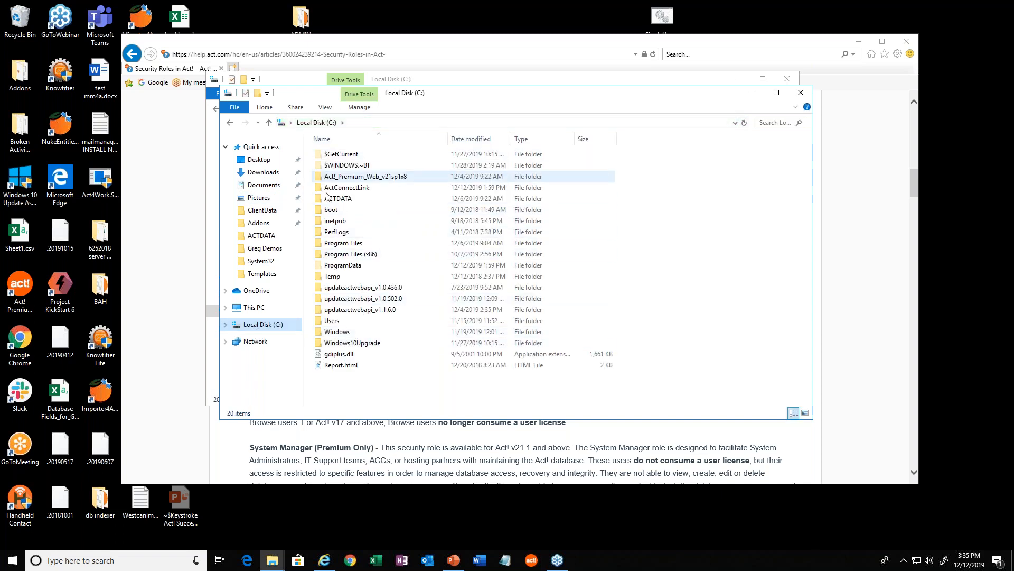
{"action": "left_click", "coordinate": [348, 268]}
{"action": "double_click", "coordinate": [348, 268]}
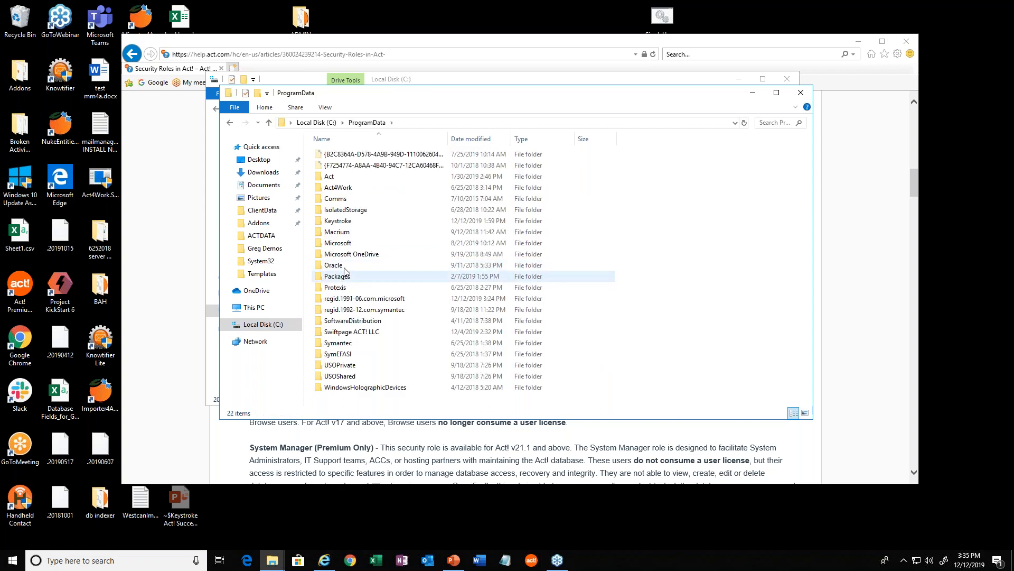
{"action": "double_click", "coordinate": [329, 177]}
{"action": "double_click", "coordinate": [336, 154]}
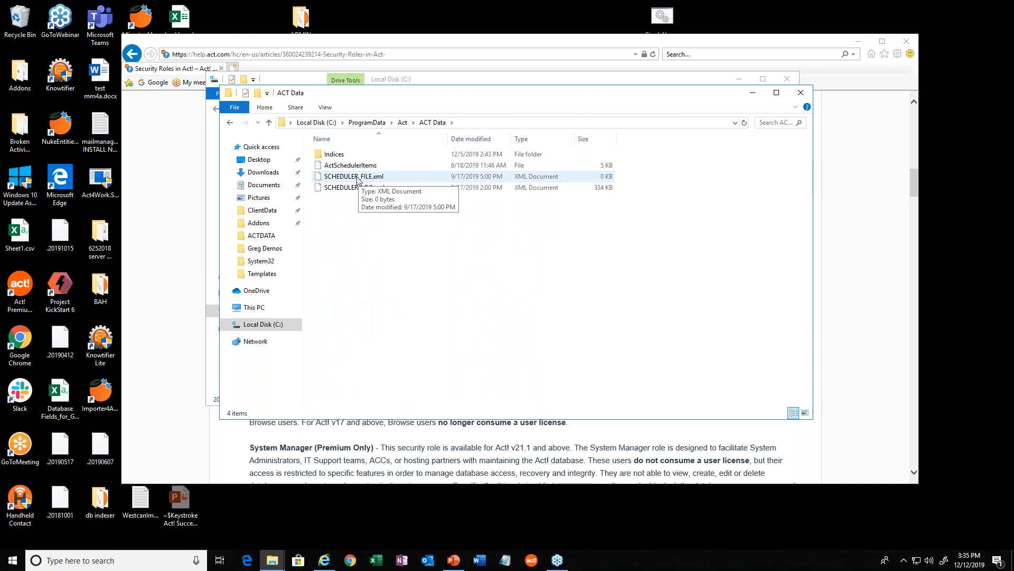
Rename SCHEDULER_FILE.xml to SCHEDULER_FILE.xml.OLD, accepting the extension change and granting administrator permission.
{"action": "left_click", "coordinate": [358, 180]}
{"action": "key", "text": "F2"}
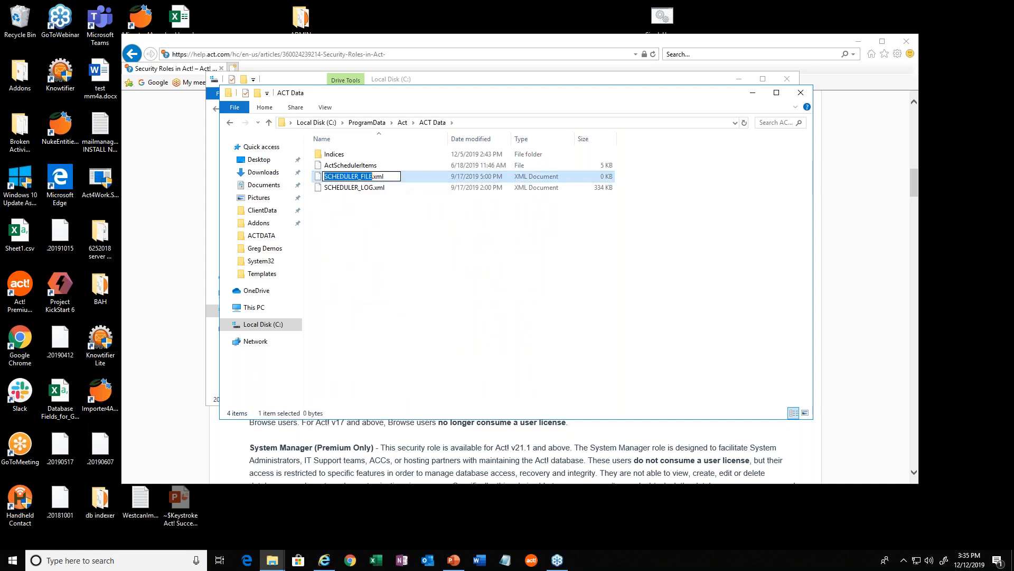
{"action": "left_click", "coordinate": [394, 179]}
{"action": "type", "text": ".OLD"}
{"action": "key", "text": "Return"}
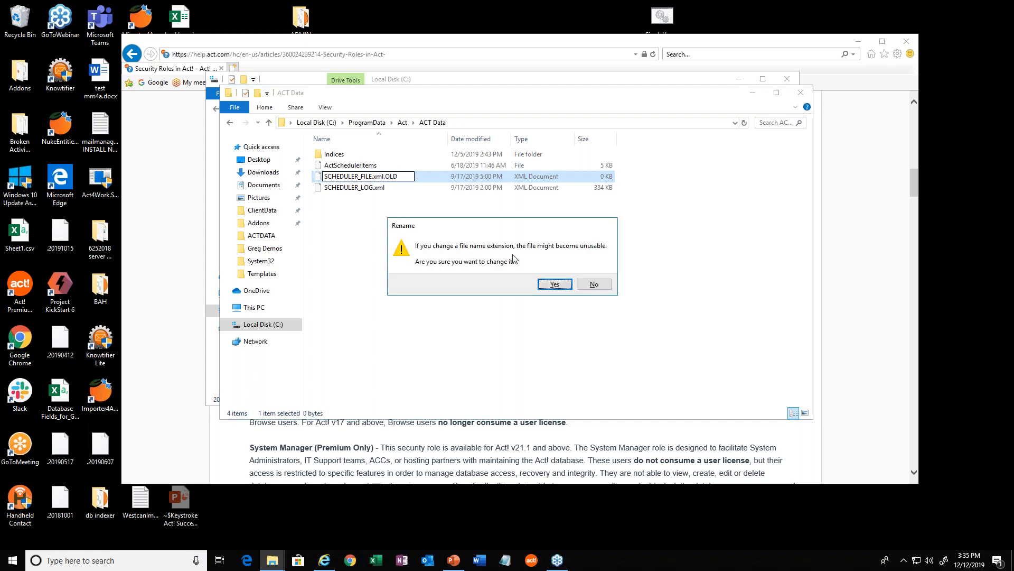
{"action": "left_click", "coordinate": [551, 288]}
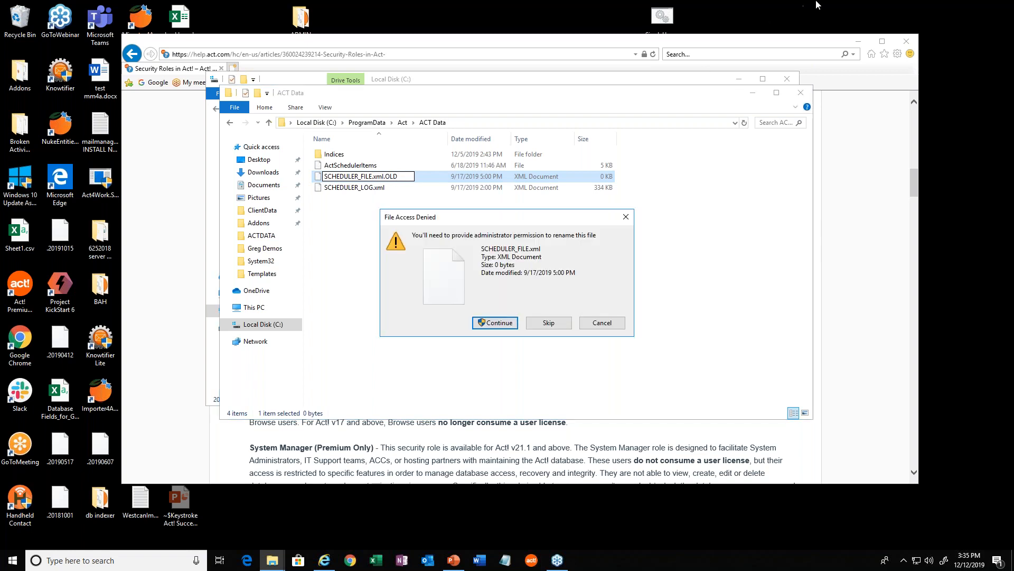
{"action": "left_click", "coordinate": [504, 325]}
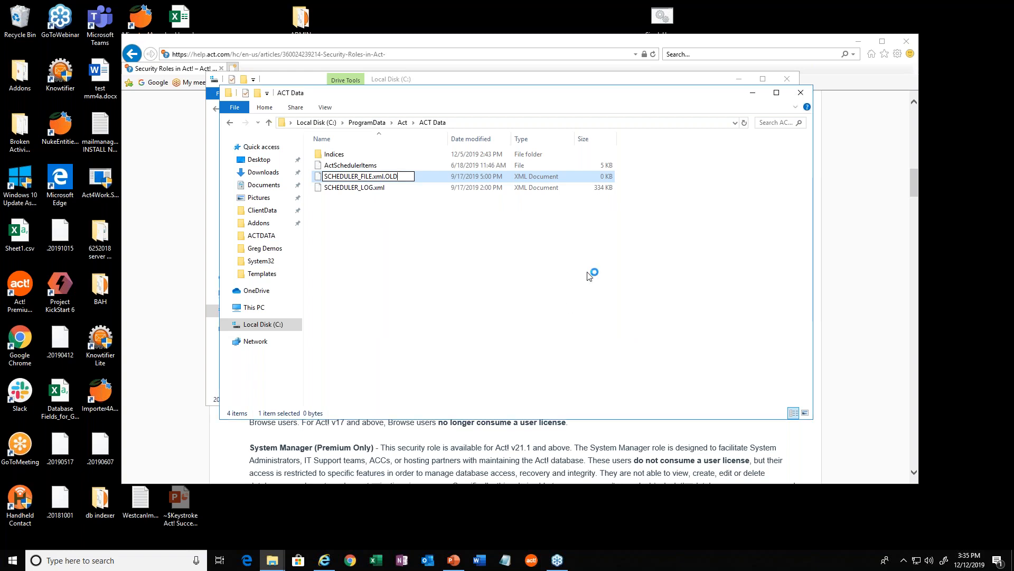
Minimize the ACT Data folder window, launch Act! and log on to the Actv20Demos database.
{"action": "left_click", "coordinate": [752, 93]}
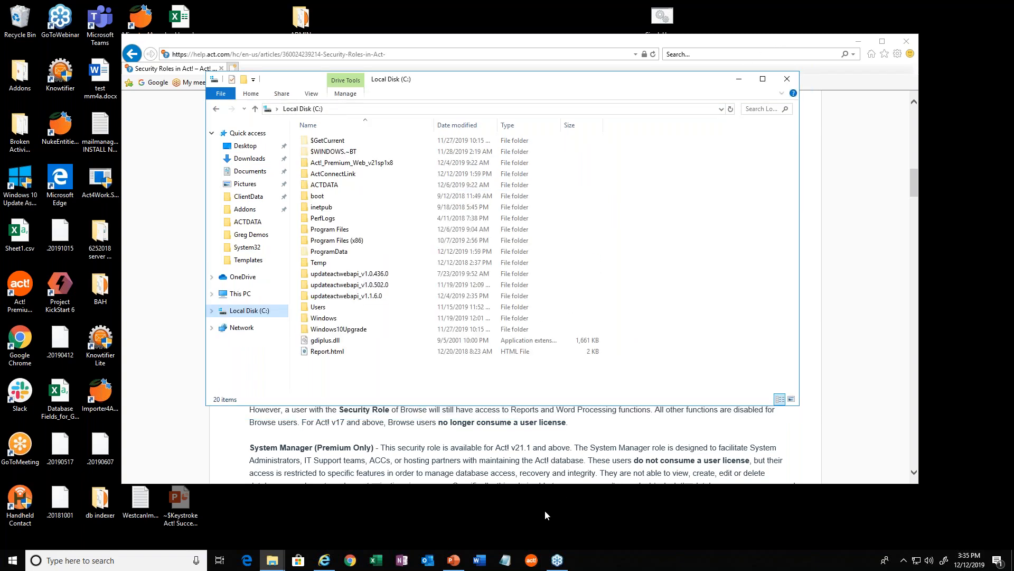
{"action": "left_click", "coordinate": [531, 562]}
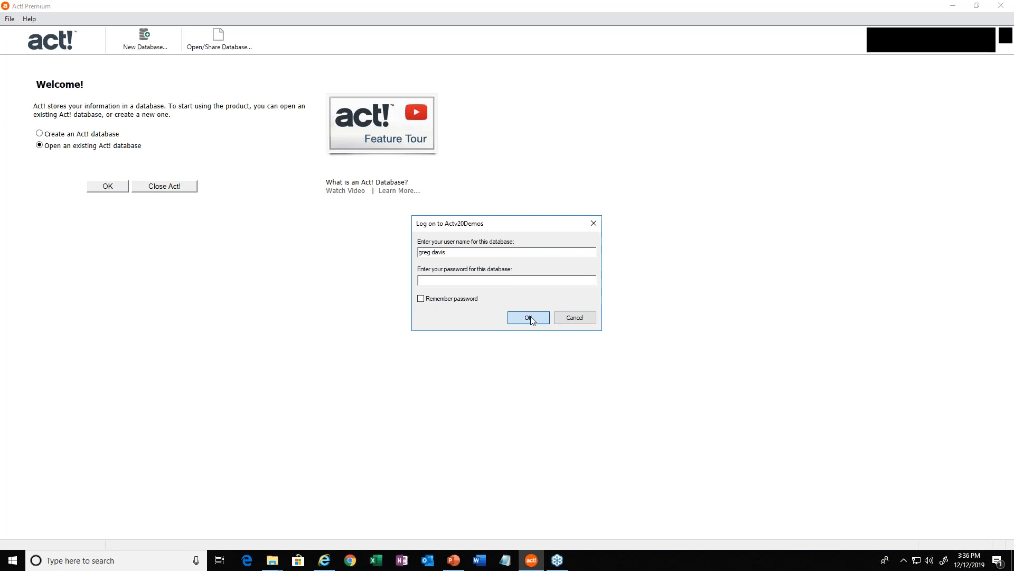
{"action": "left_click", "coordinate": [528, 317]}
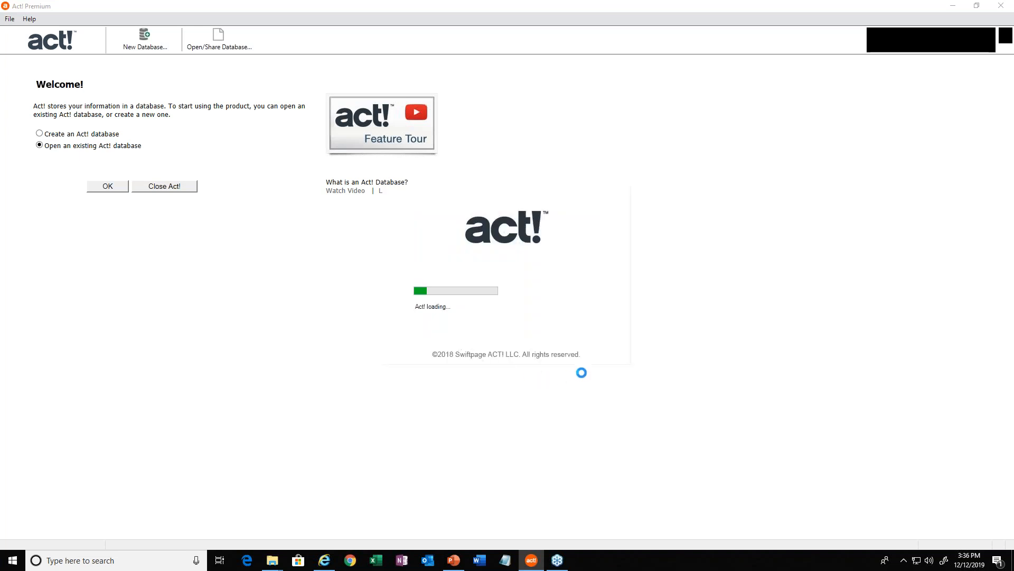
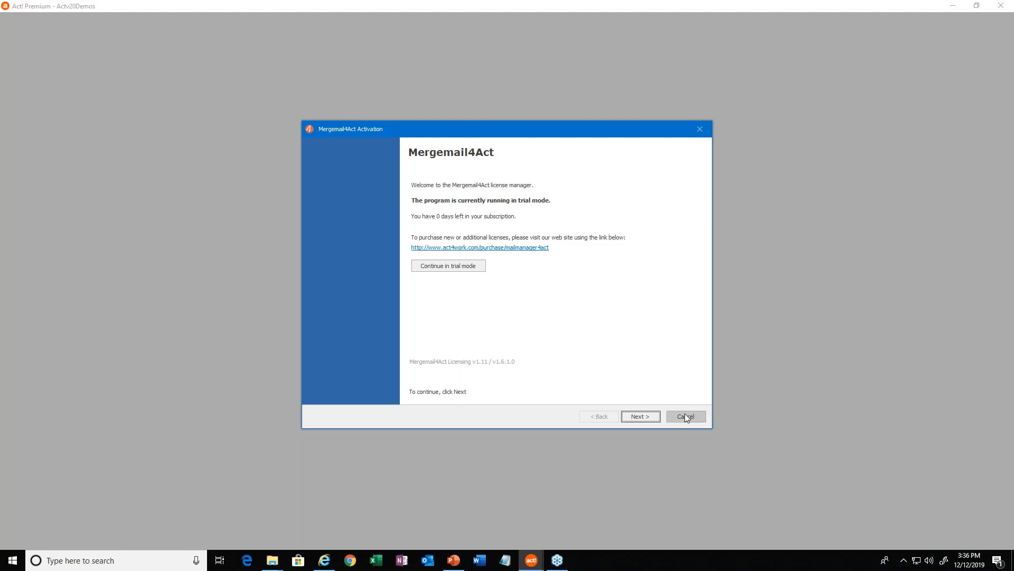
Dismiss the Mergemail4Act activation prompt and switch from the Welcome page to the Contacts view.
{"action": "left_click", "coordinate": [684, 415]}
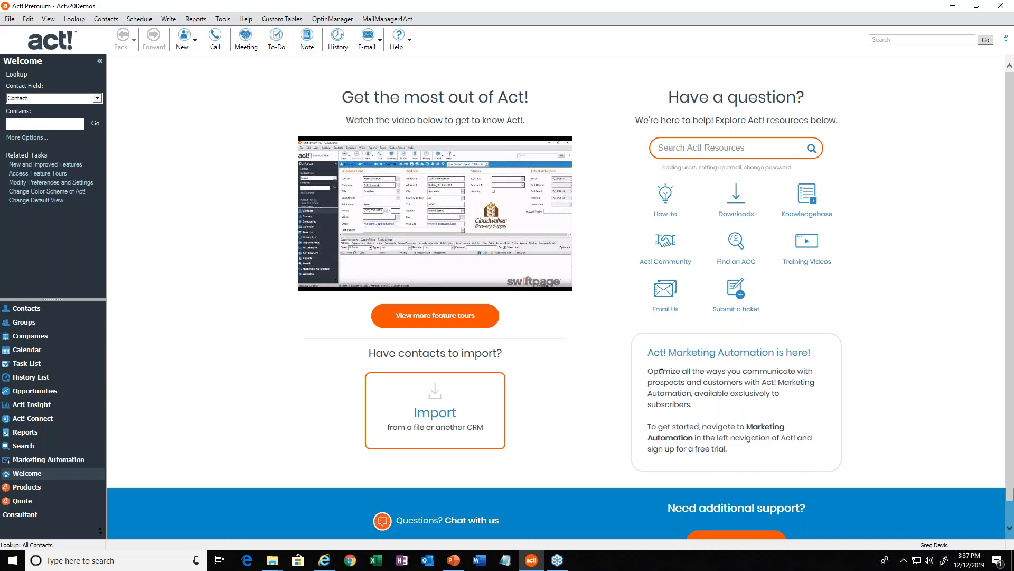
{"action": "left_click", "coordinate": [223, 19]}
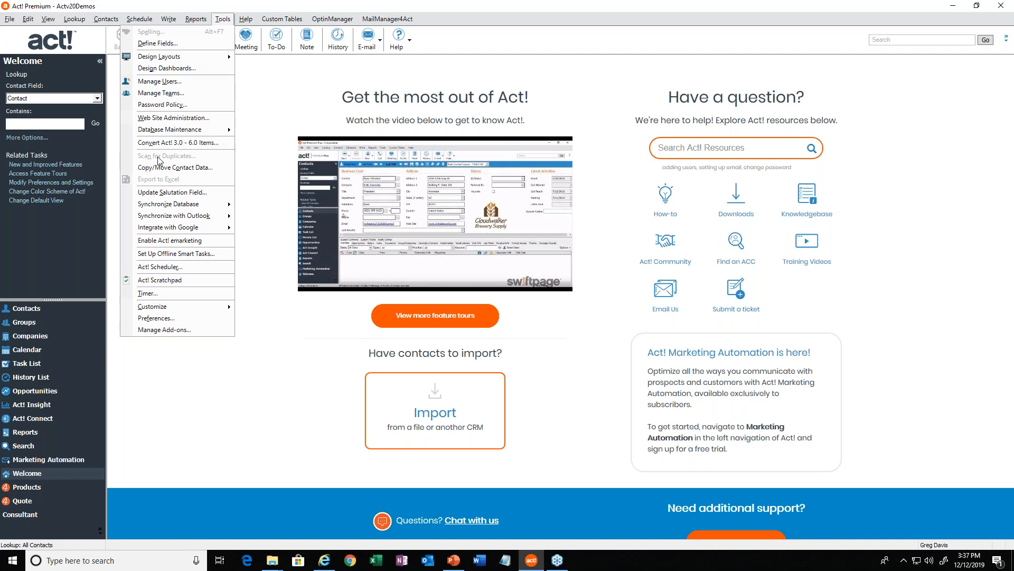
{"action": "left_click", "coordinate": [24, 310]}
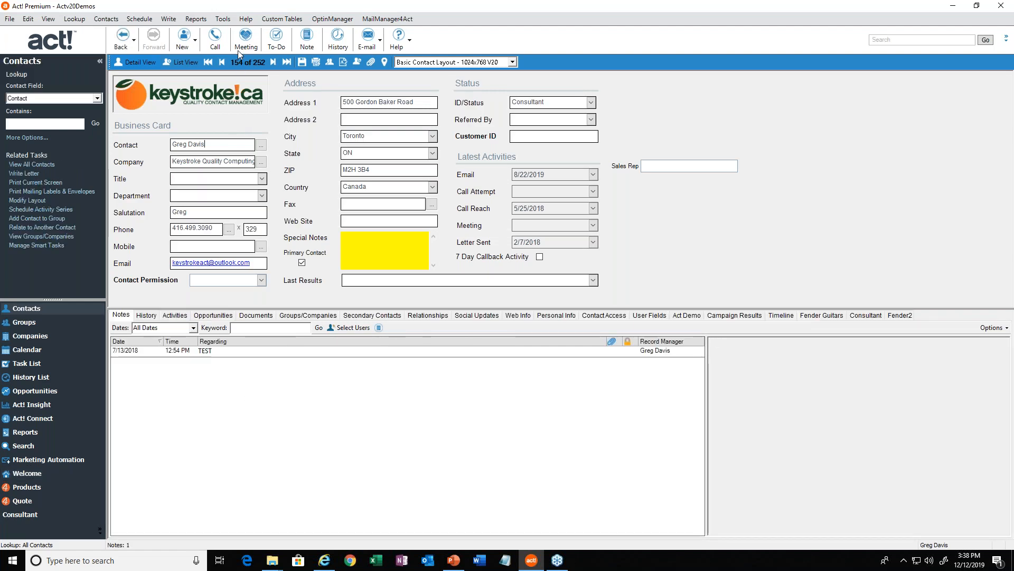
Open Act! Scheduler and reposition its window over the contact record.
{"action": "left_click", "coordinate": [220, 19]}
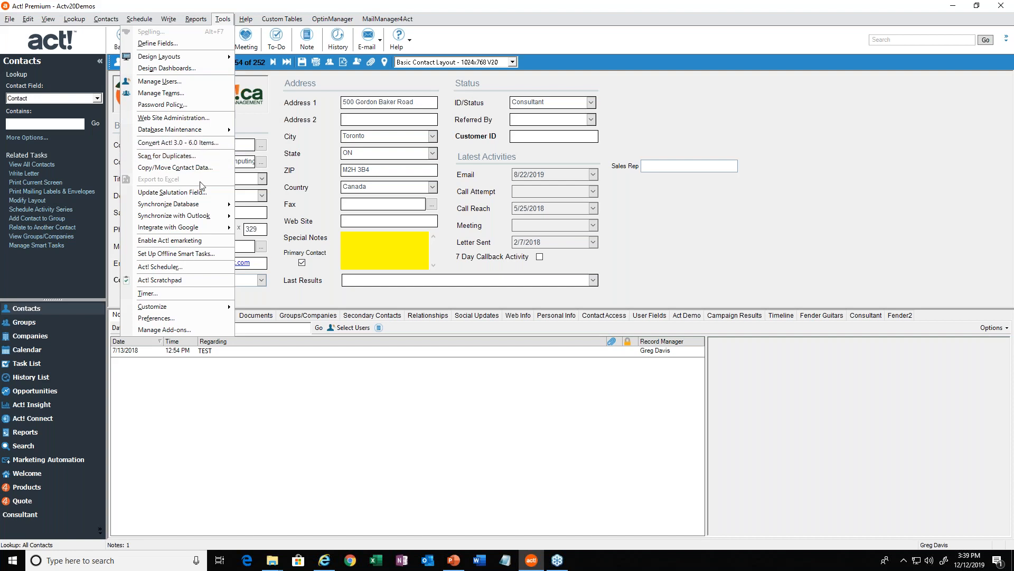
{"action": "left_click", "coordinate": [164, 272]}
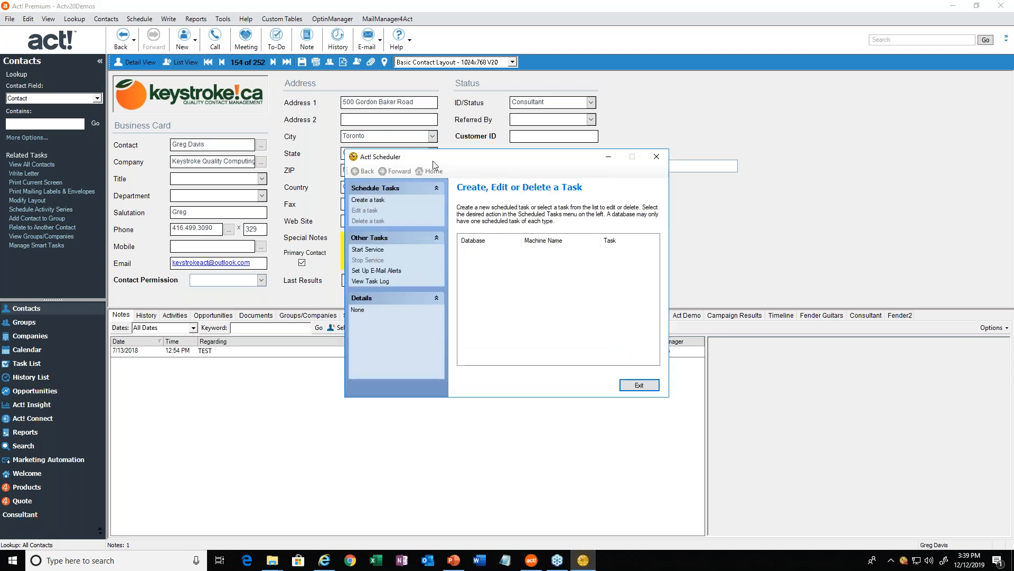
{"action": "left_click_drag", "start_coordinate": [413, 158], "coordinate": [364, 162]}
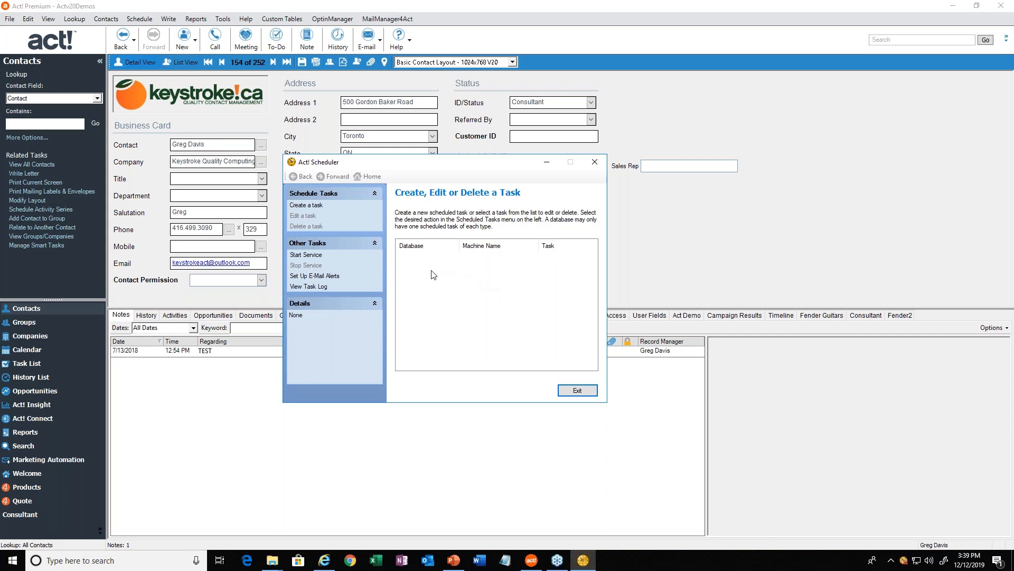
Start a new scheduled task and choose Actv20Demos.pad from the ACTDATA folder as its database.
{"action": "left_click", "coordinate": [314, 206]}
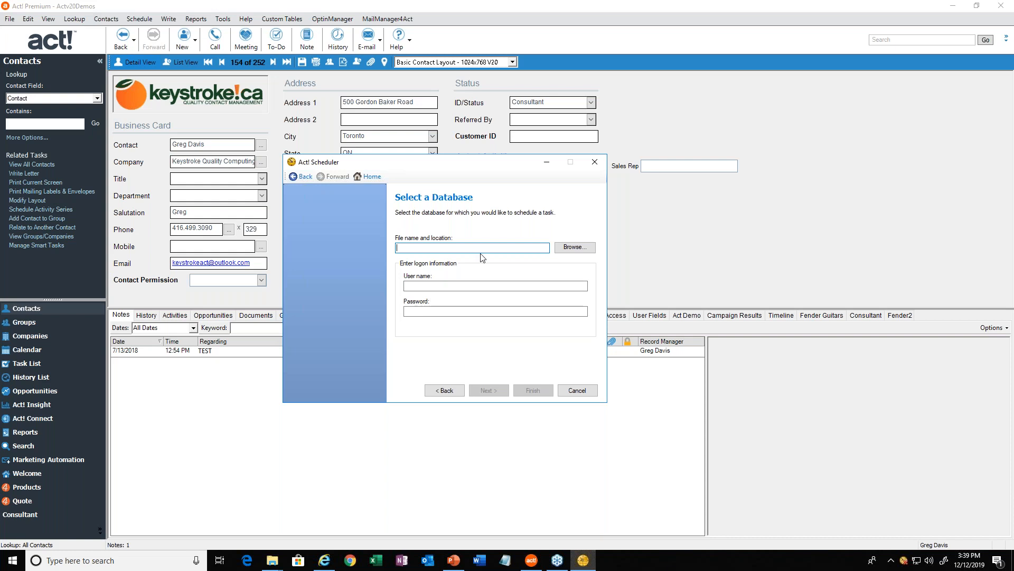
{"action": "left_click", "coordinate": [571, 250]}
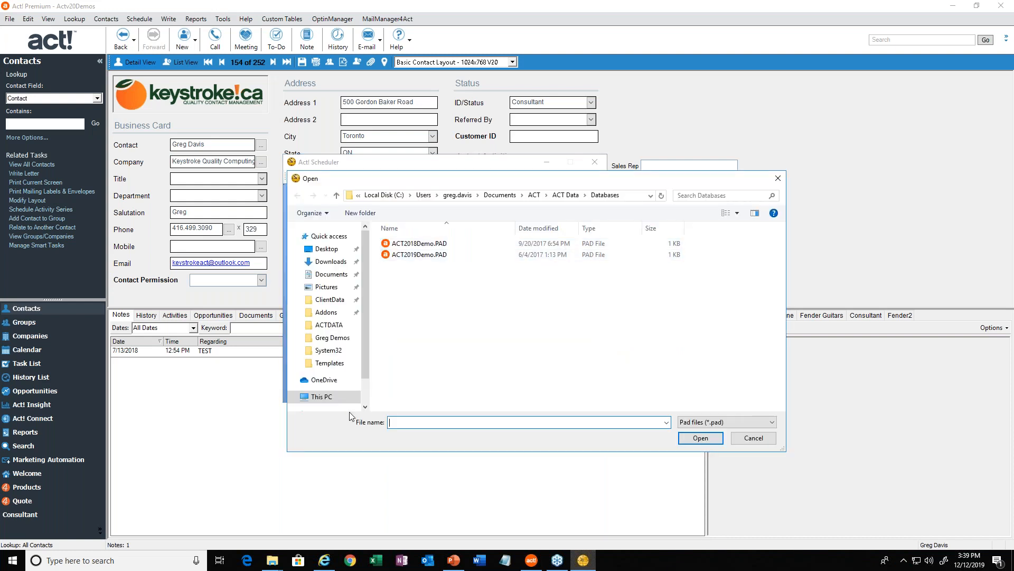
{"action": "left_click", "coordinate": [335, 328]}
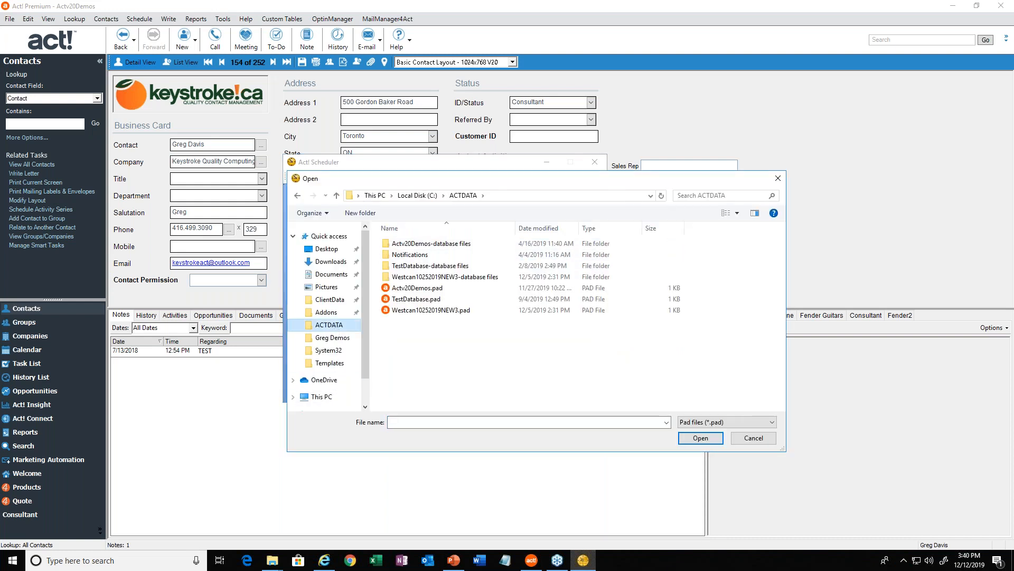
{"action": "left_click", "coordinate": [422, 289]}
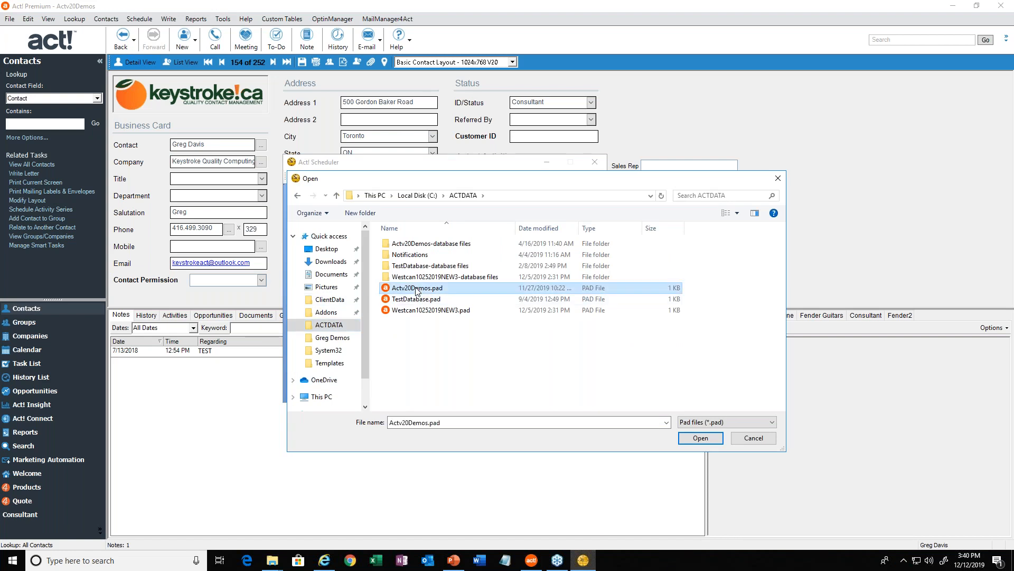
{"action": "left_click", "coordinate": [700, 438]}
Enter the database user's name with a blank password and continue to the task selection.
{"action": "left_click", "coordinate": [467, 286]}
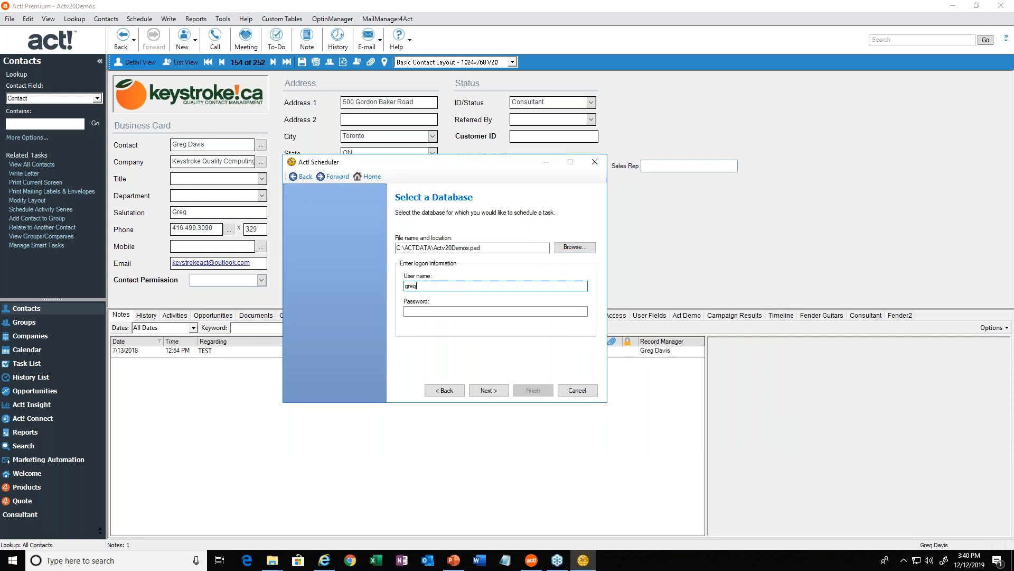
{"action": "left_click", "coordinate": [486, 390]}
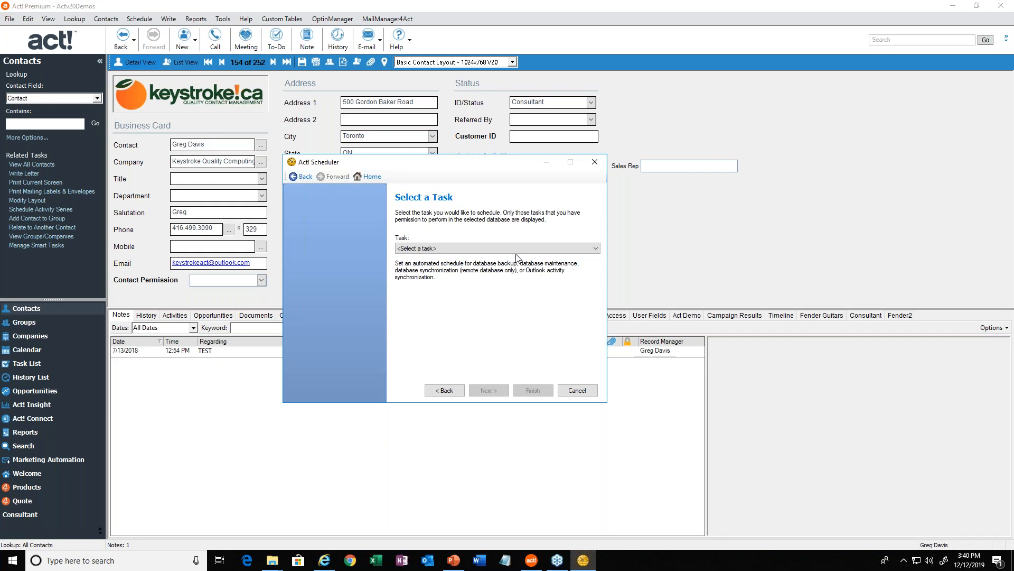
Choose Database maintenance as the task to schedule and continue to its schedule settings.
{"action": "left_click", "coordinate": [595, 249]}
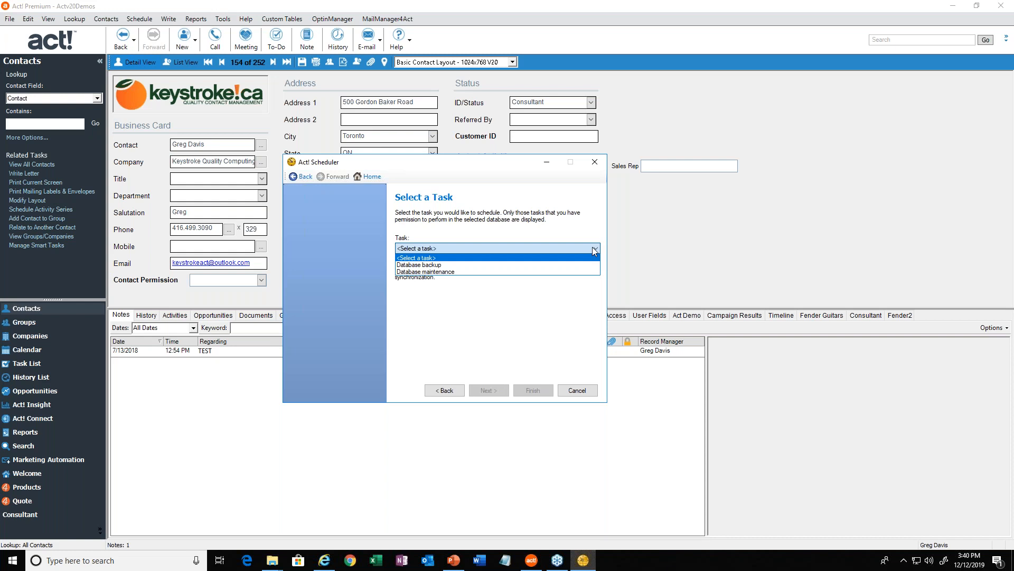
{"action": "left_click", "coordinate": [436, 272]}
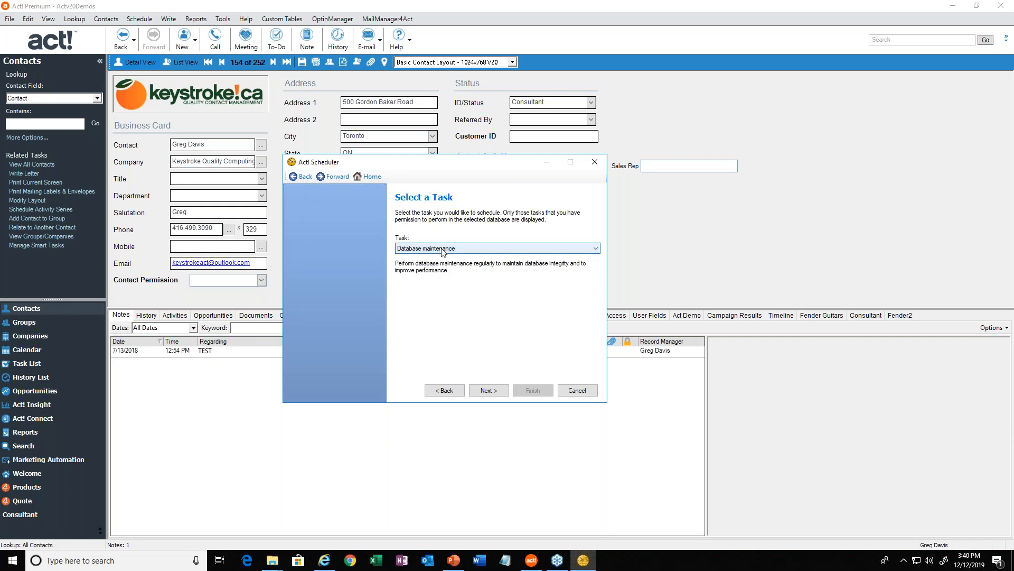
{"action": "left_click", "coordinate": [486, 390]}
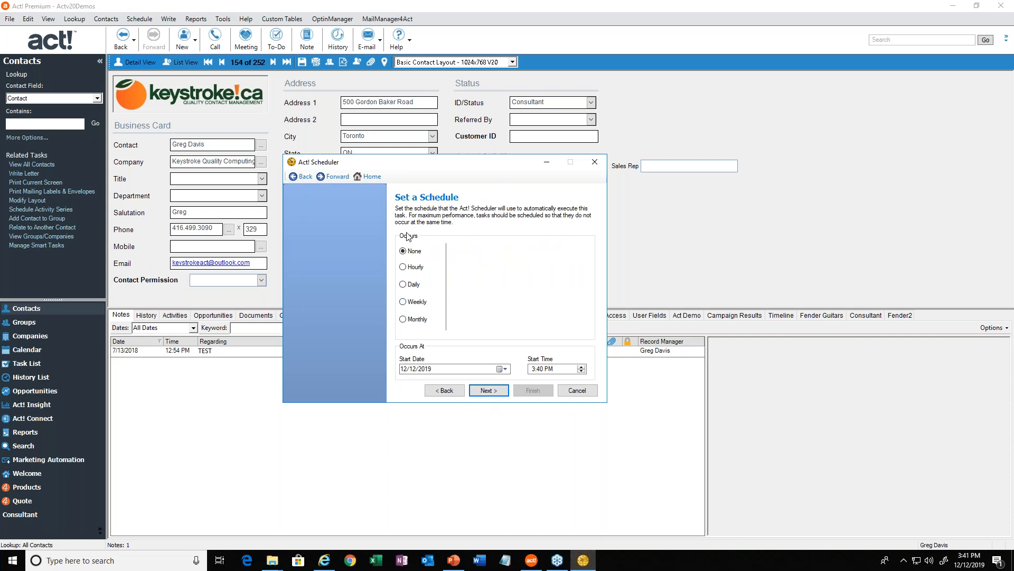
Schedule the maintenance weekly on Friday at 6:00 PM and finish the task without e-mail notifications.
{"action": "left_click", "coordinate": [407, 306]}
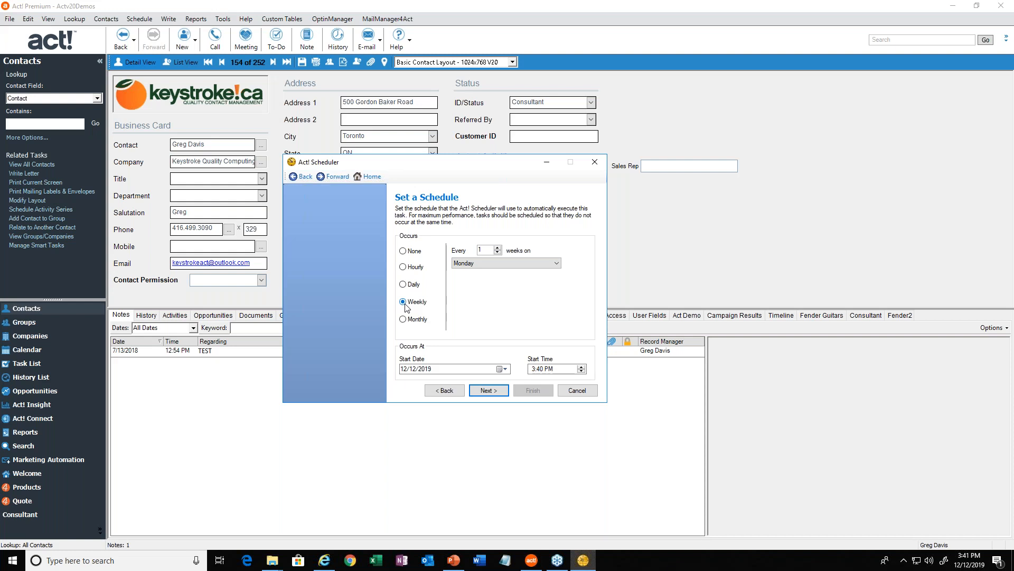
{"action": "left_click", "coordinate": [522, 265]}
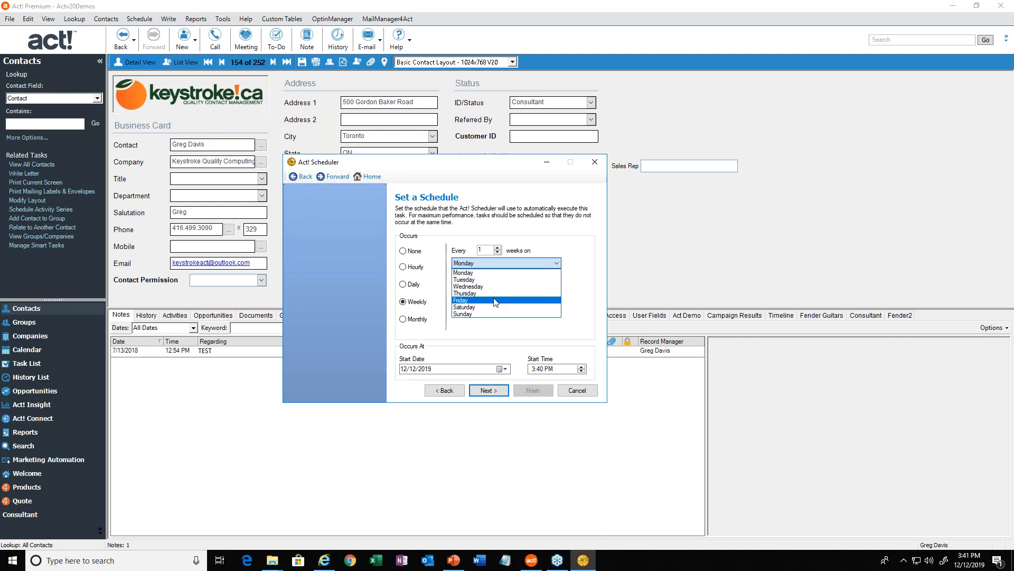
{"action": "left_click", "coordinate": [477, 300]}
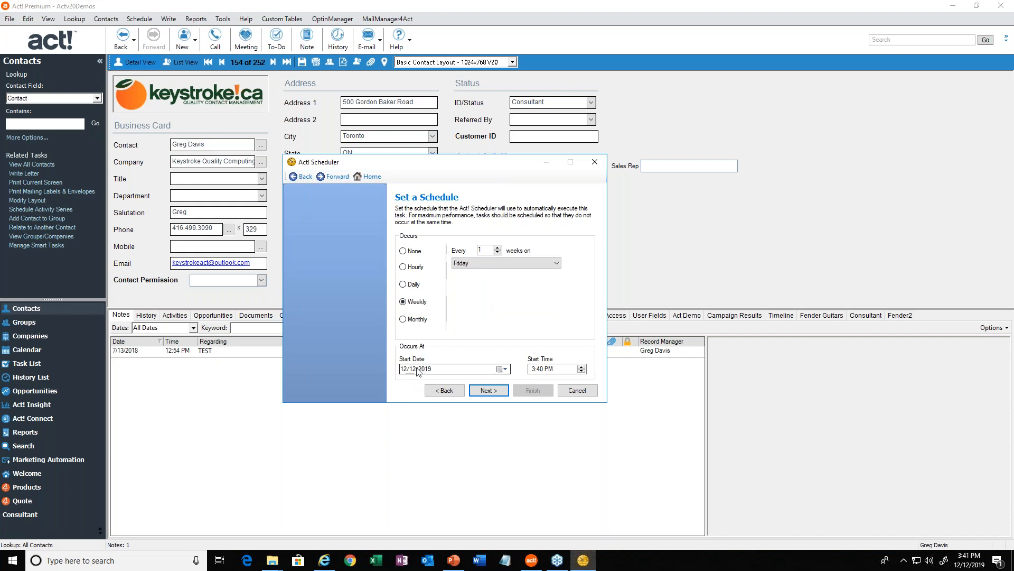
{"action": "left_click", "coordinate": [534, 370]}
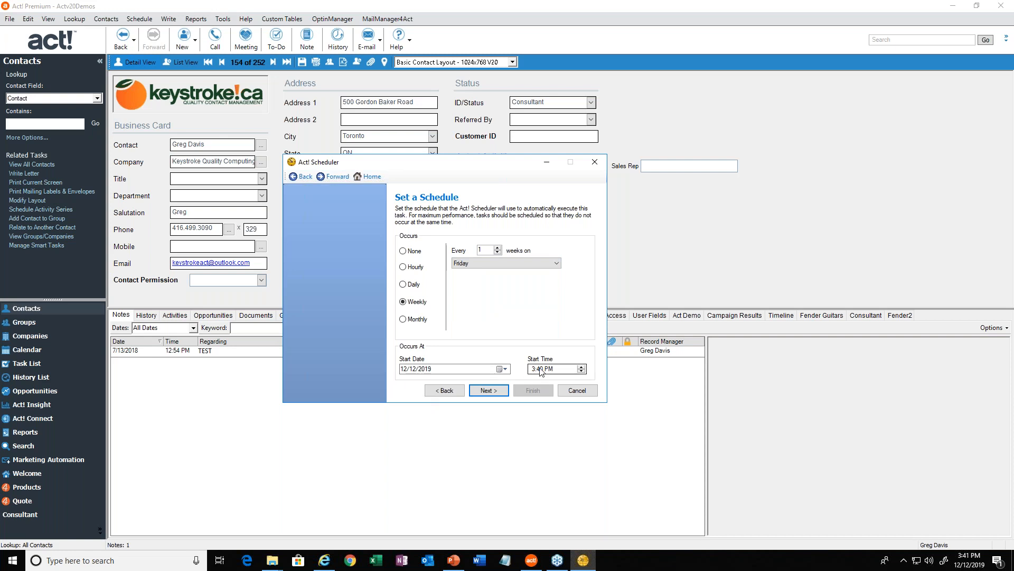
{"action": "left_click", "coordinate": [532, 366]}
{"action": "left_click", "coordinate": [486, 396]}
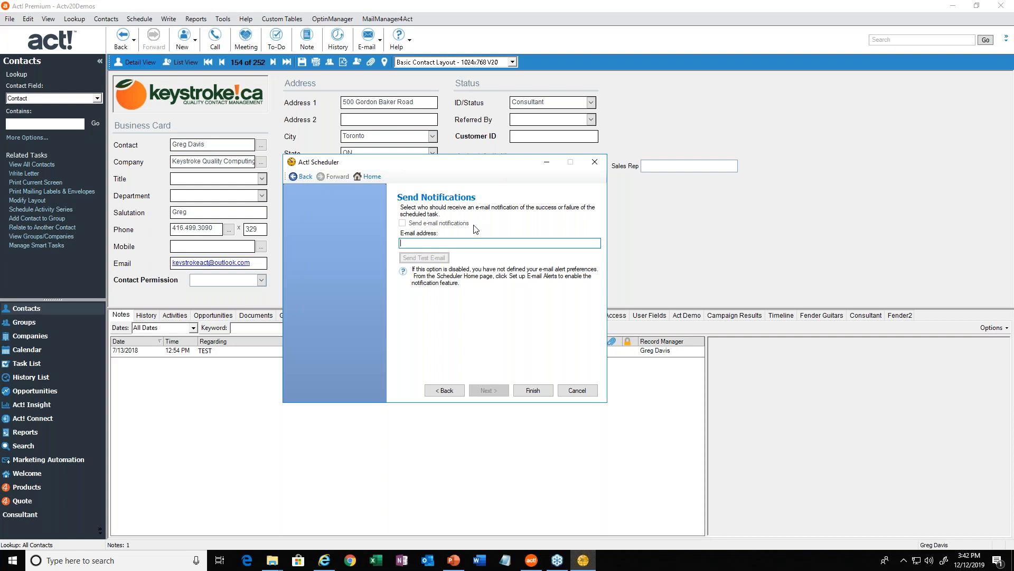
{"action": "left_click", "coordinate": [533, 391]}
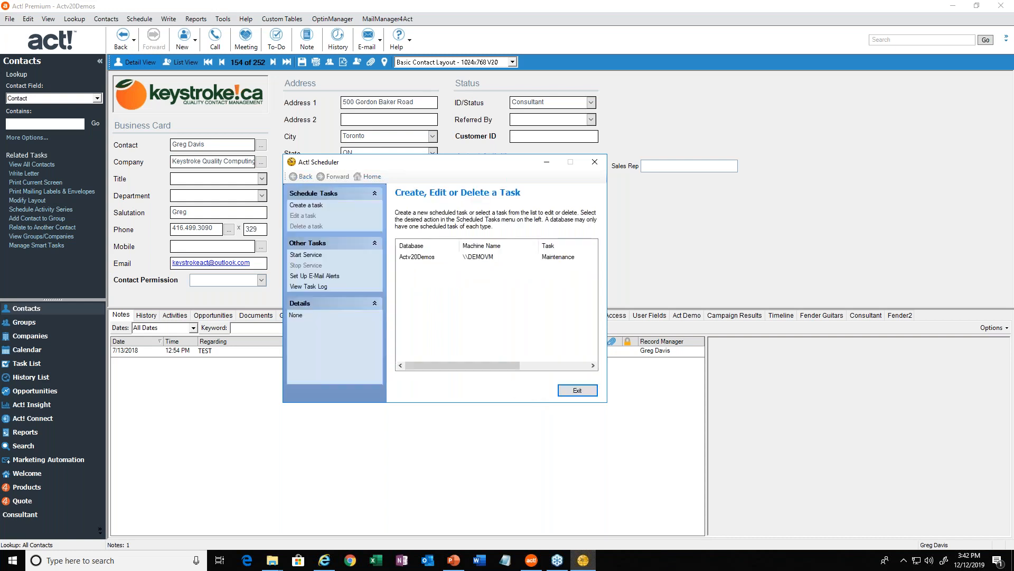
Select the Actv20Demos maintenance task, start the Act! Scheduler service and exit the scheduler window.
{"action": "left_click", "coordinate": [422, 258]}
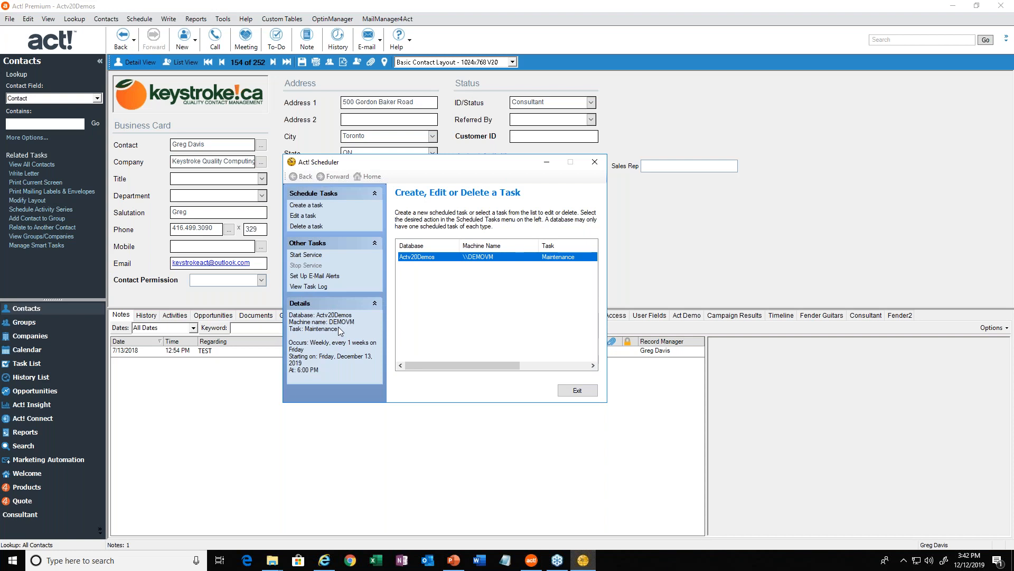
{"action": "left_click", "coordinate": [310, 257]}
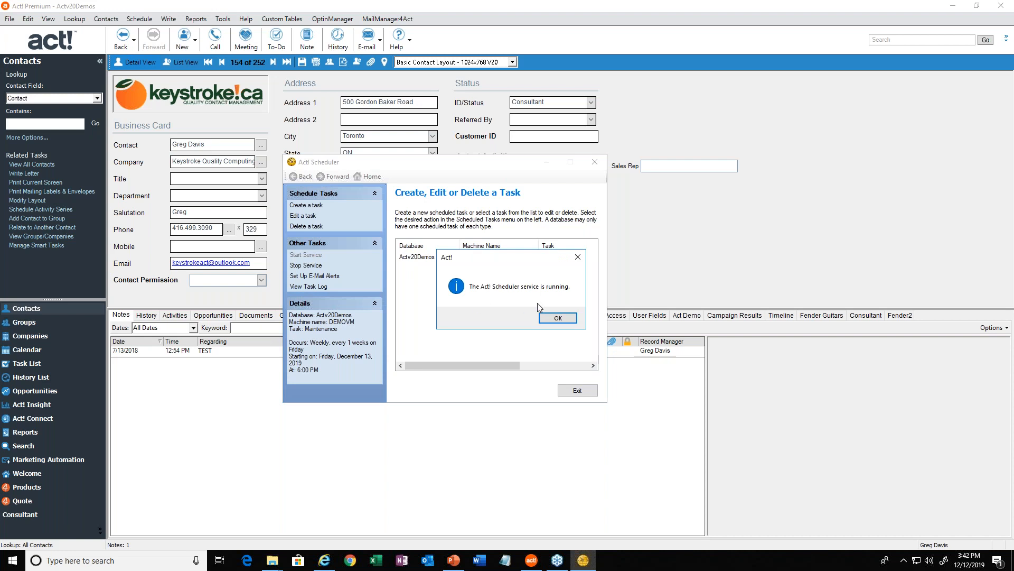
{"action": "left_click", "coordinate": [558, 320]}
{"action": "left_click", "coordinate": [578, 389]}
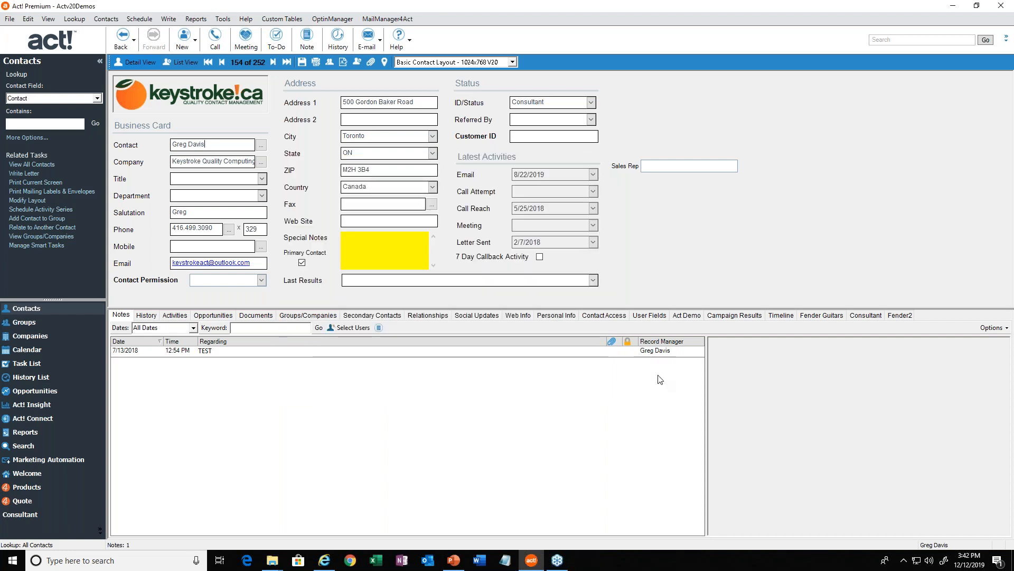
Reopen Act! Scheduler from its hidden notification-area icon.
{"action": "left_click", "coordinate": [799, 364]}
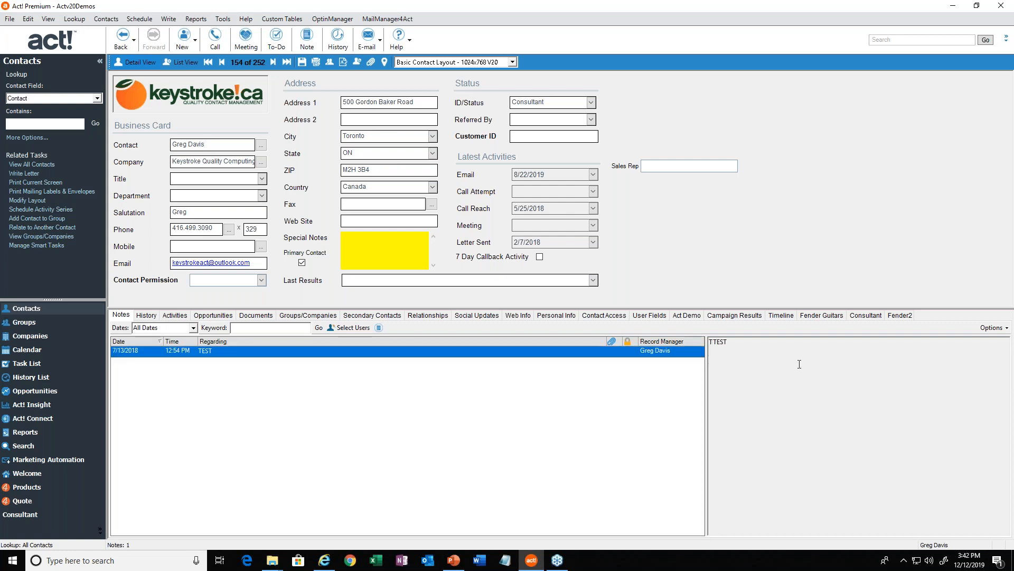
{"action": "left_click", "coordinate": [906, 559]}
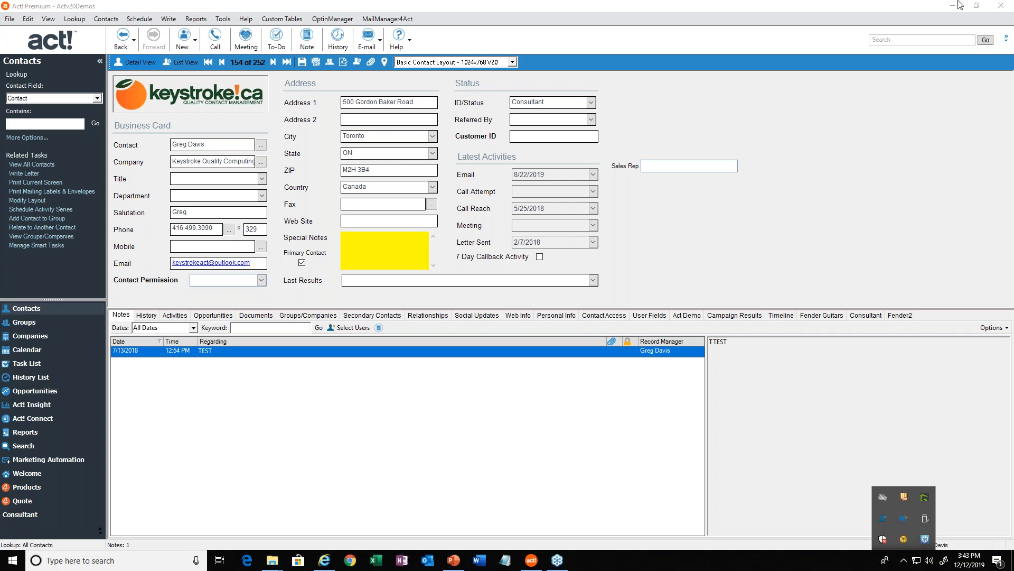
{"action": "right_click", "coordinate": [904, 540]}
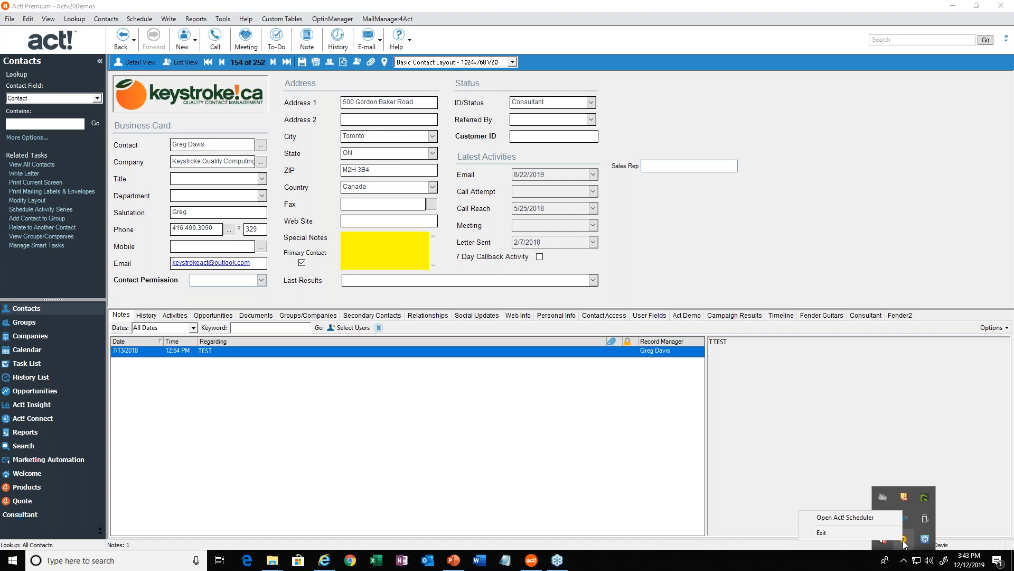
{"action": "left_click", "coordinate": [859, 518]}
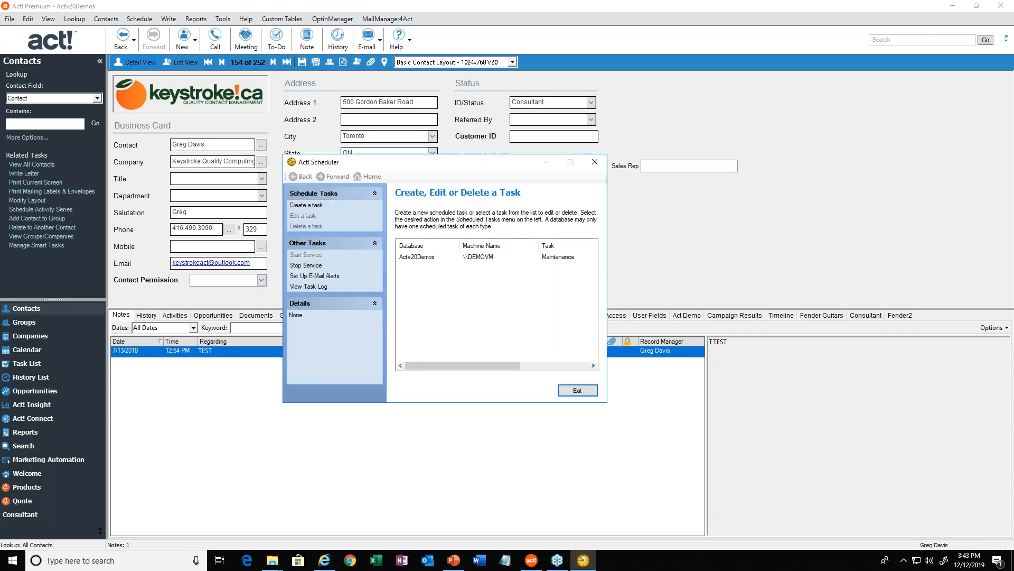
Create another scheduled task and load C:\ACTDATA\Actv20Demos.pad as its database.
{"action": "left_click", "coordinate": [319, 206]}
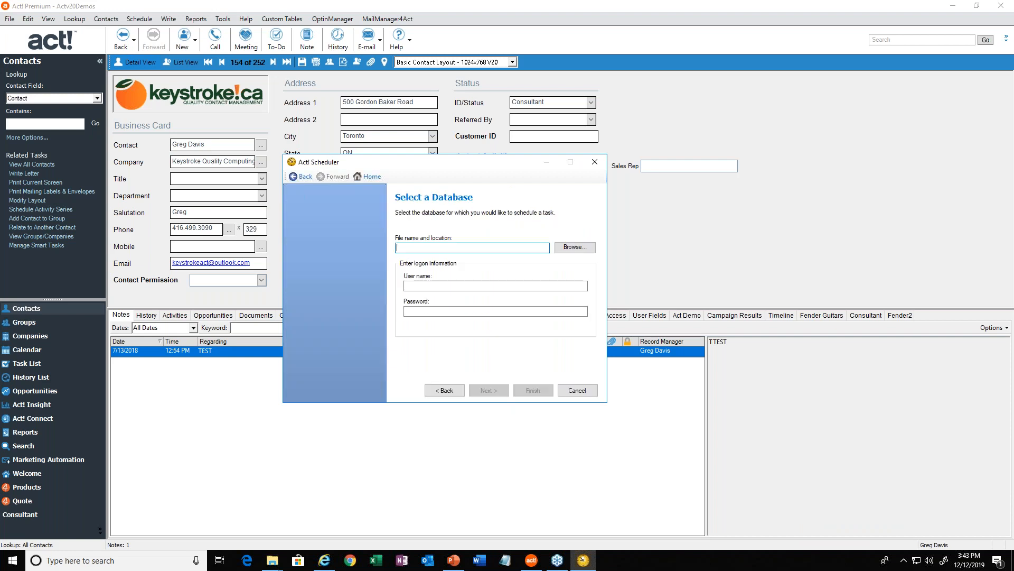
{"action": "left_click", "coordinate": [574, 247]}
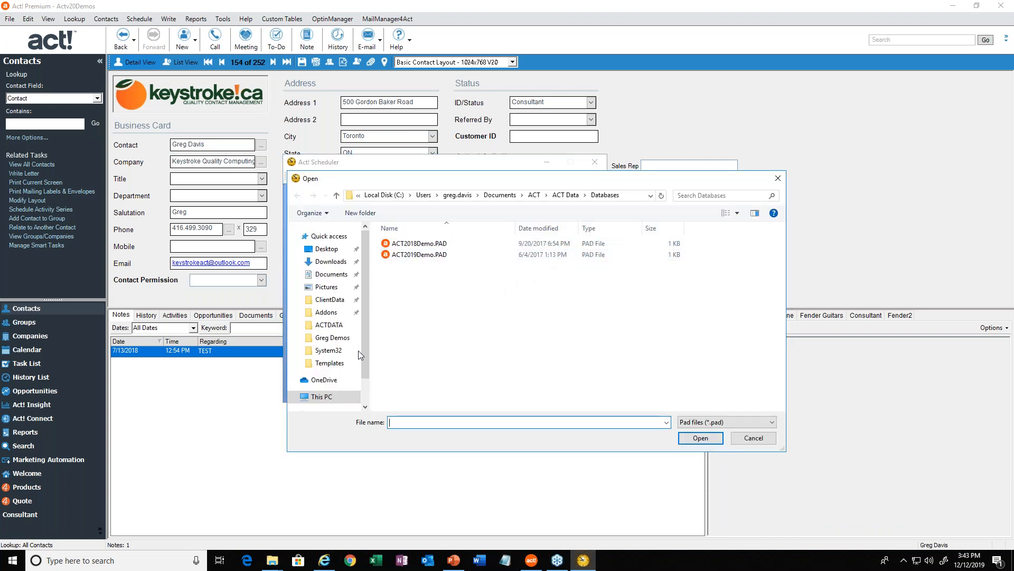
{"action": "left_click", "coordinate": [328, 325]}
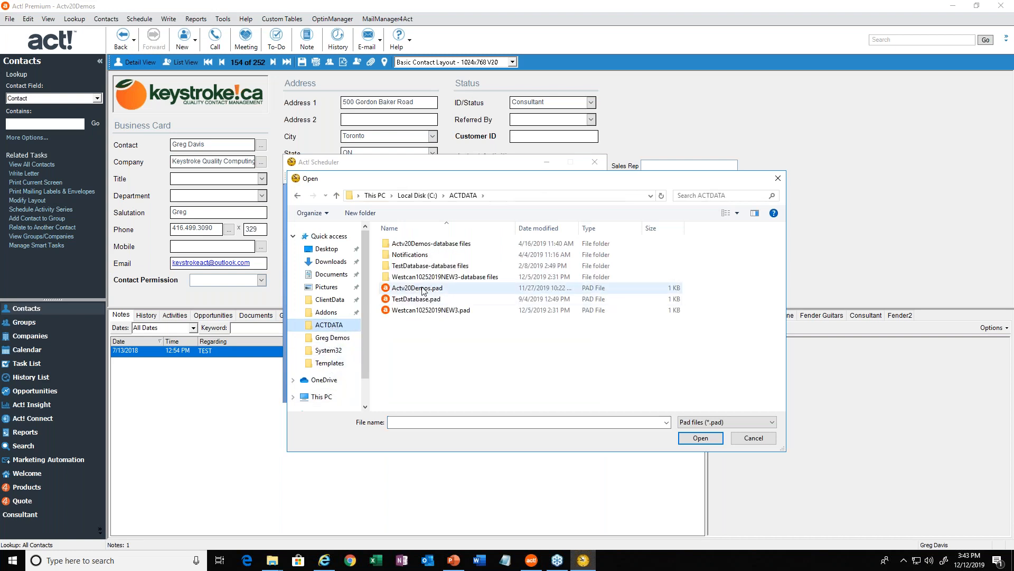
{"action": "left_click", "coordinate": [423, 288]}
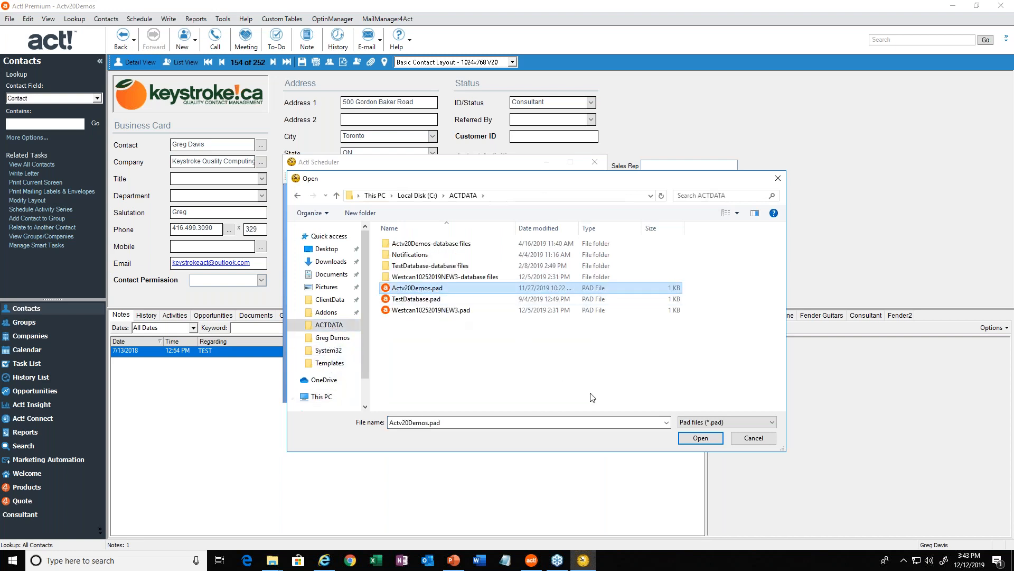
{"action": "left_click", "coordinate": [699, 438]}
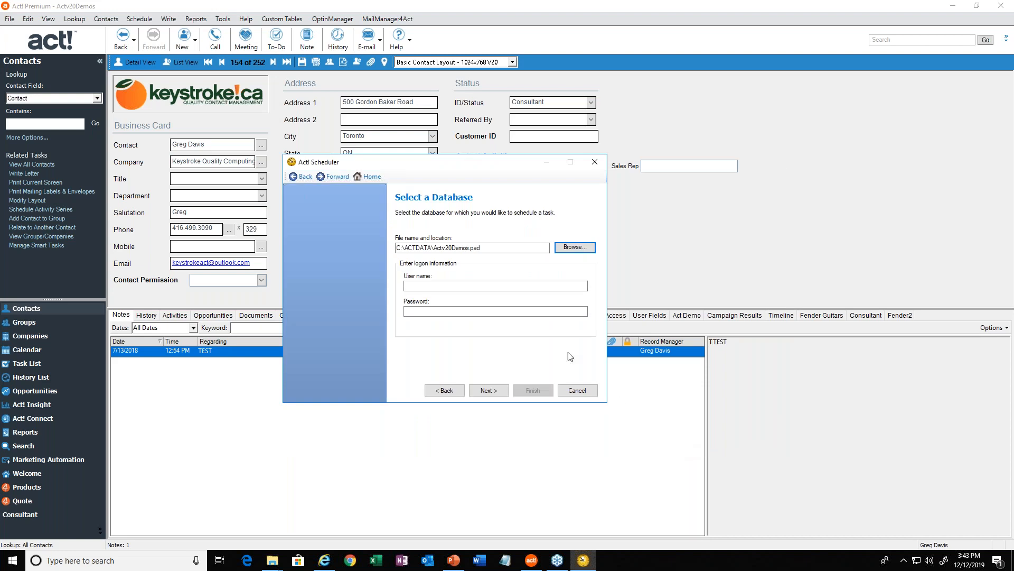
Fill in the logon user name for the second task, leave the password blank and proceed to choosing a task.
{"action": "left_click", "coordinate": [482, 285]}
{"action": "type", "text": "ggreg"}
{"action": "key", "text": "BackSpace"}
{"action": "key", "text": "BackSpace"}
{"action": "key", "text": "BackSpace"}
{"action": "key", "text": "BackSpace"}
{"action": "key", "text": "BackSpace"}
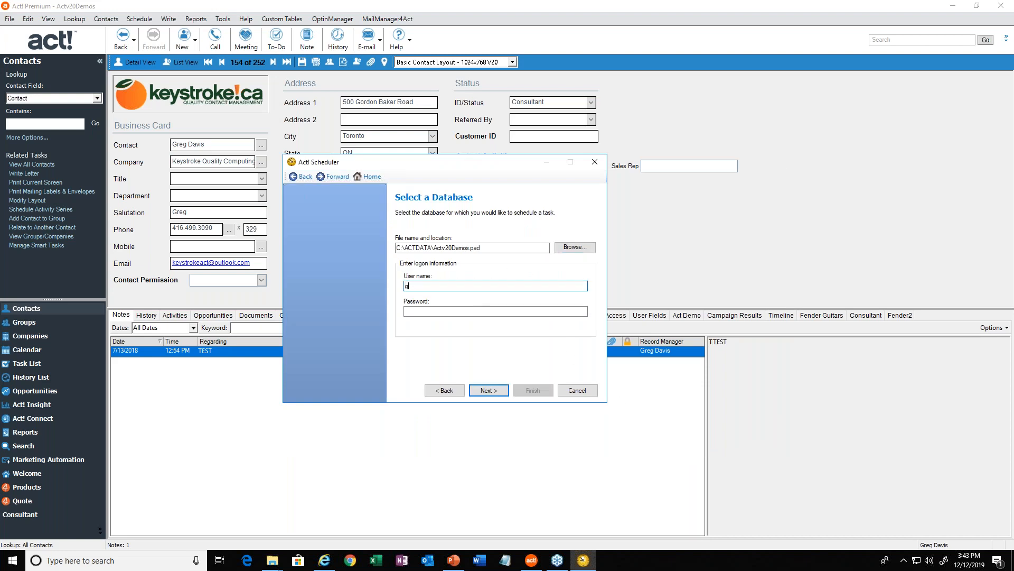
{"action": "left_click", "coordinate": [488, 390]}
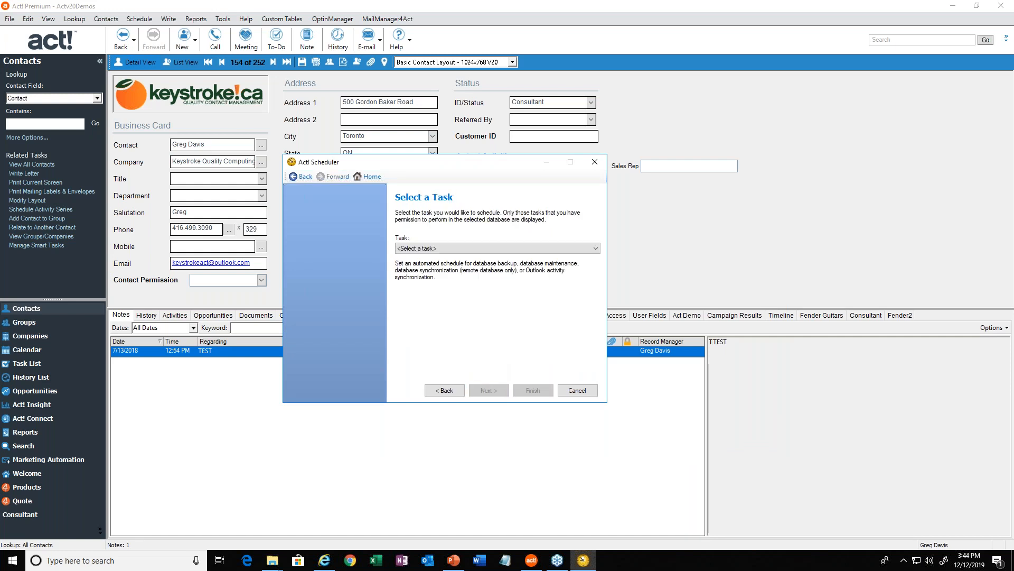
Choose Database backup as the scheduled task and accept the default backup folder, the file name Act! Actv20Demos.zip and included attachments.
{"action": "left_click", "coordinate": [465, 253]}
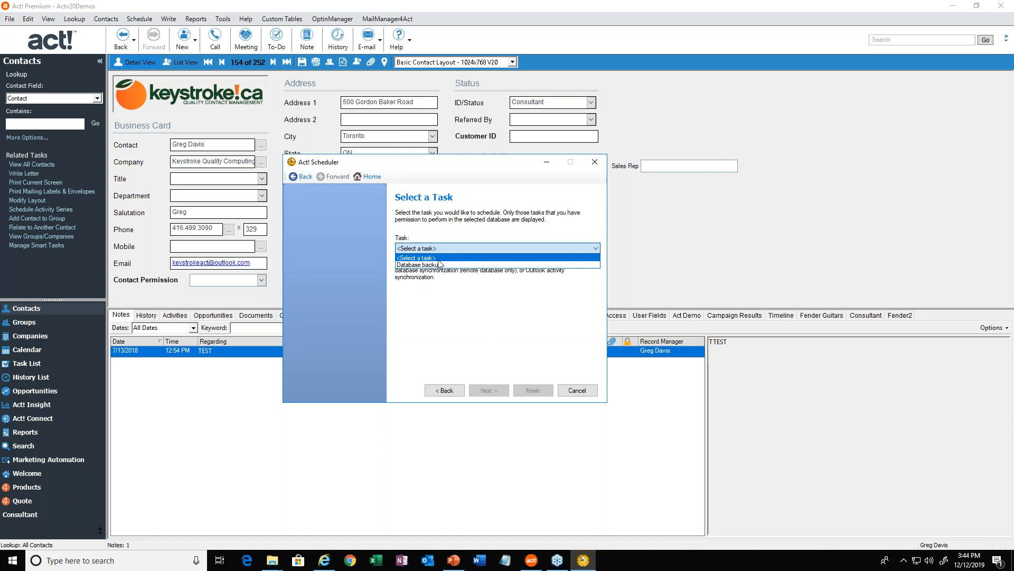
{"action": "left_click", "coordinate": [438, 265]}
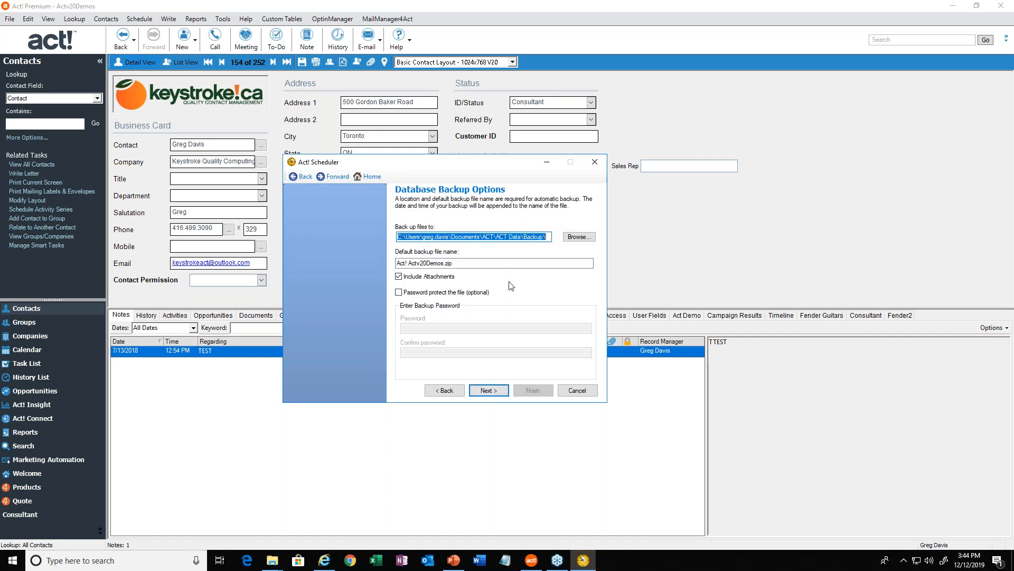
{"action": "left_click", "coordinate": [459, 237]}
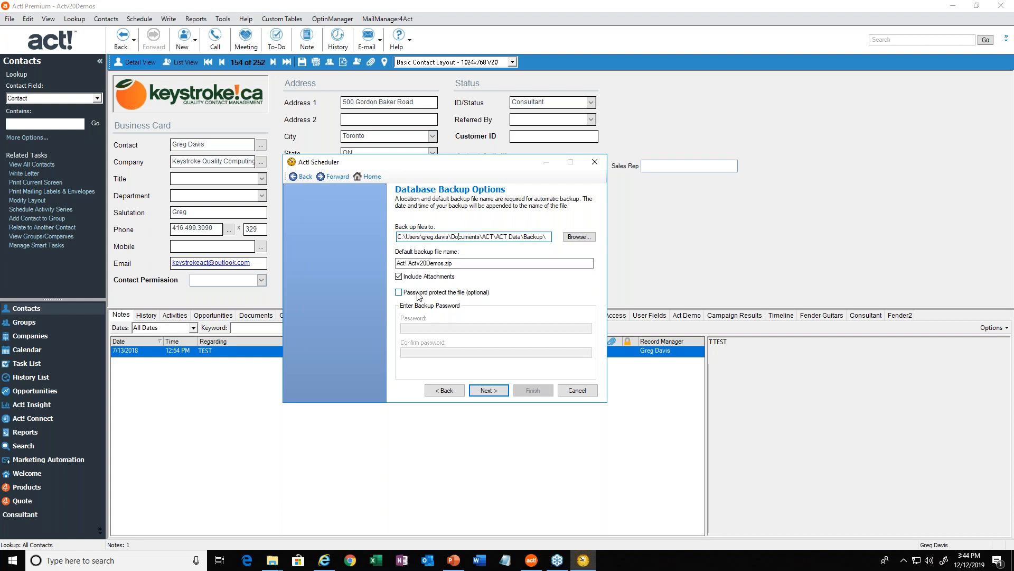
{"action": "left_click", "coordinate": [490, 392]}
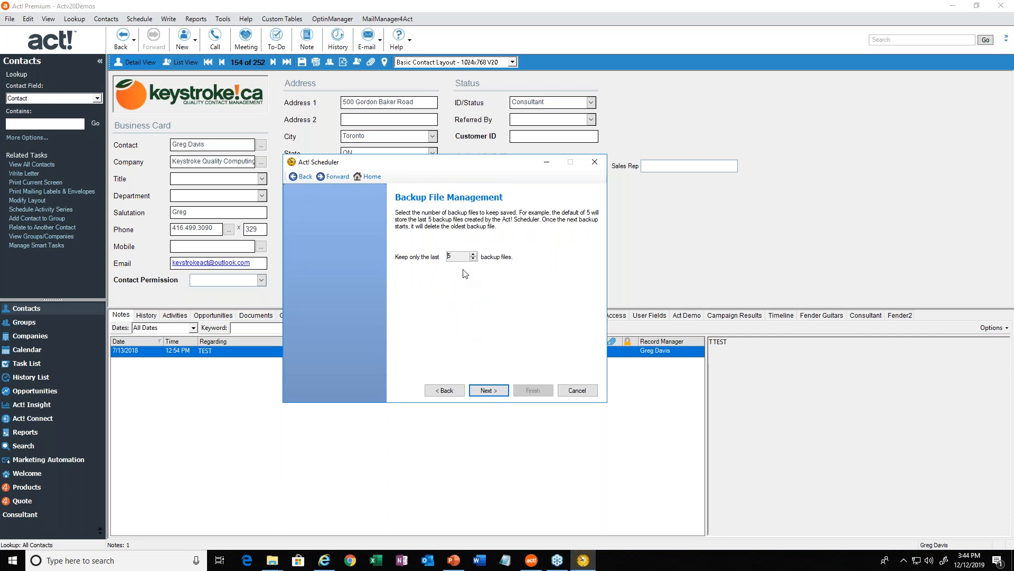
Review the number of backup files to keep and proceed to setting the backup schedule.
{"action": "double_click", "coordinate": [448, 254]}
{"action": "left_click", "coordinate": [452, 256]}
{"action": "left_click", "coordinate": [489, 392]}
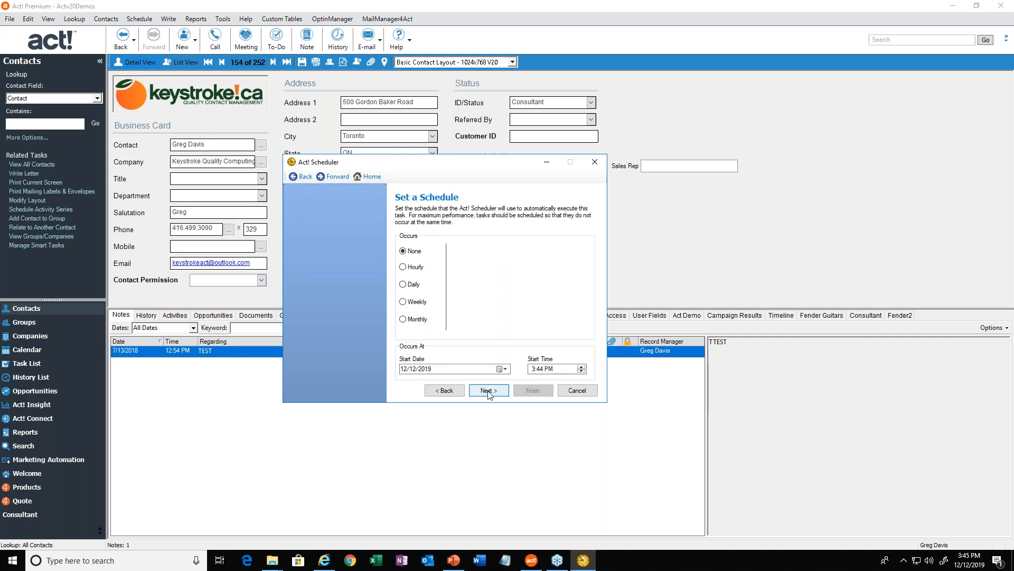
Schedule the backup daily on every weekday with a start hour of 6 PM, finish without e-mail notifications and exit the scheduler.
{"action": "left_click", "coordinate": [410, 286]}
{"action": "left_click", "coordinate": [532, 368]}
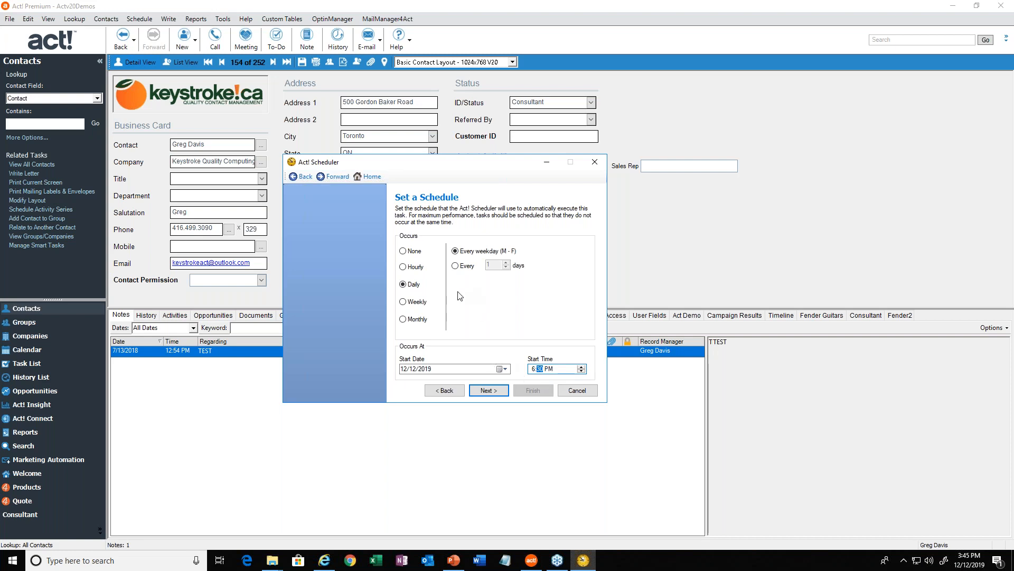
{"action": "left_click", "coordinate": [494, 392]}
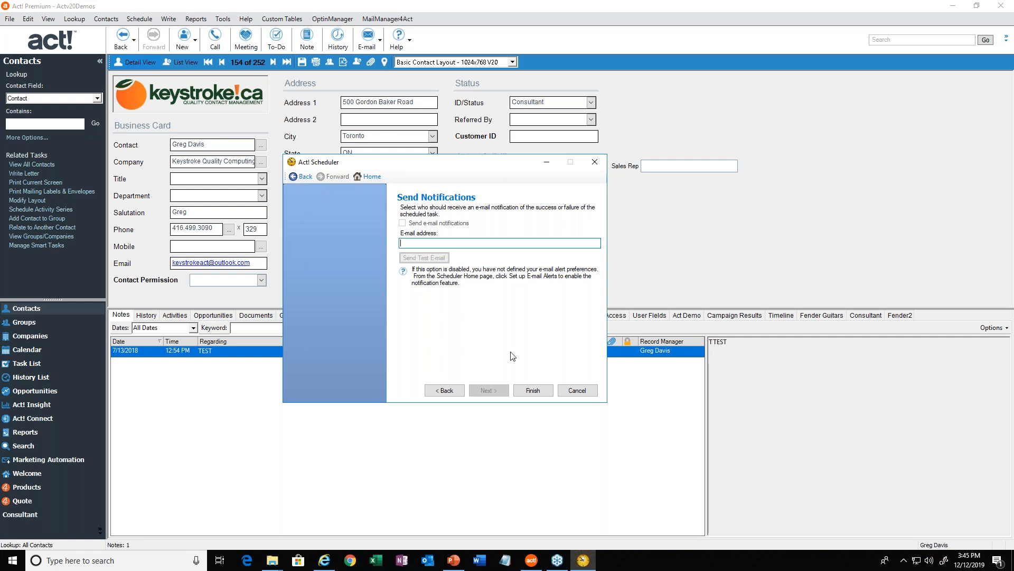
{"action": "left_click", "coordinate": [533, 392]}
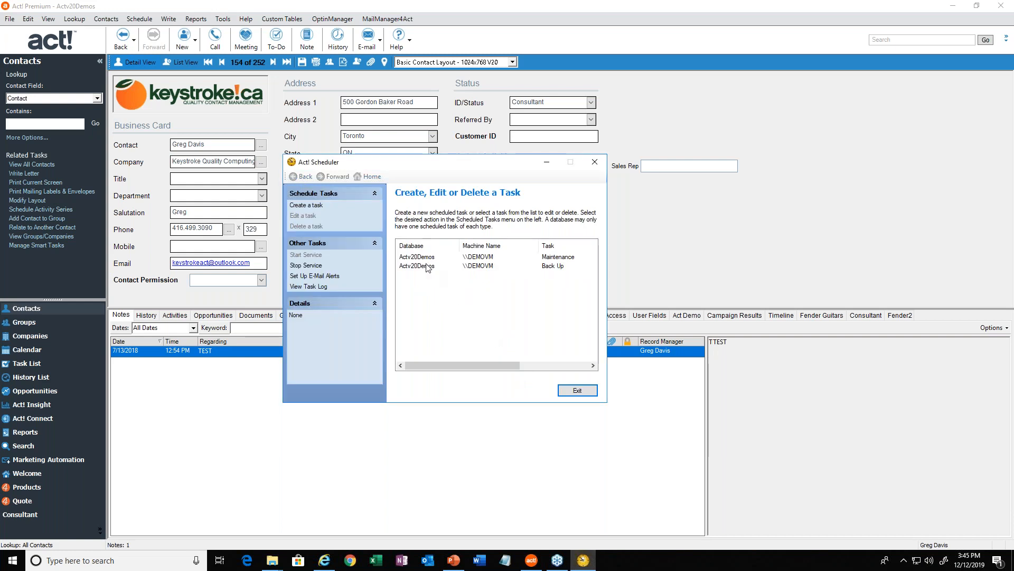
{"action": "left_click", "coordinate": [577, 391]}
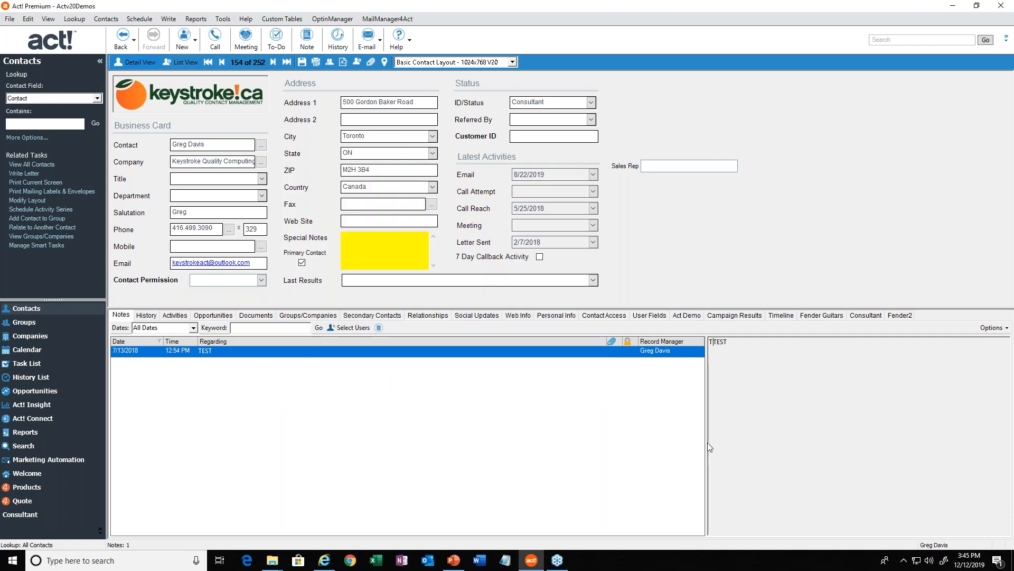
Check the hidden notification-area icons for the Act! Scheduler icon and close the list.
{"action": "left_click", "coordinate": [903, 560]}
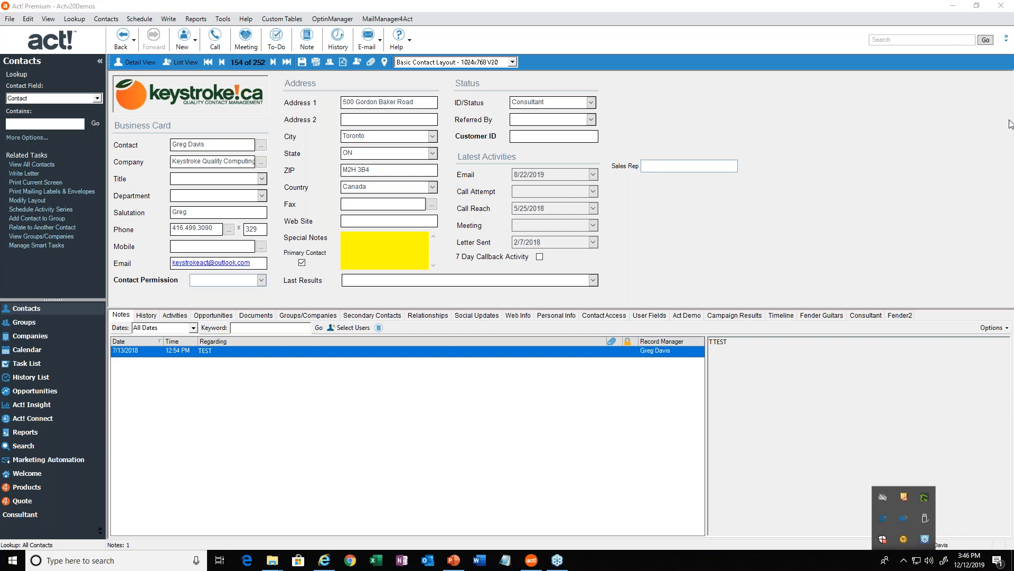
{"action": "left_click", "coordinate": [632, 264]}
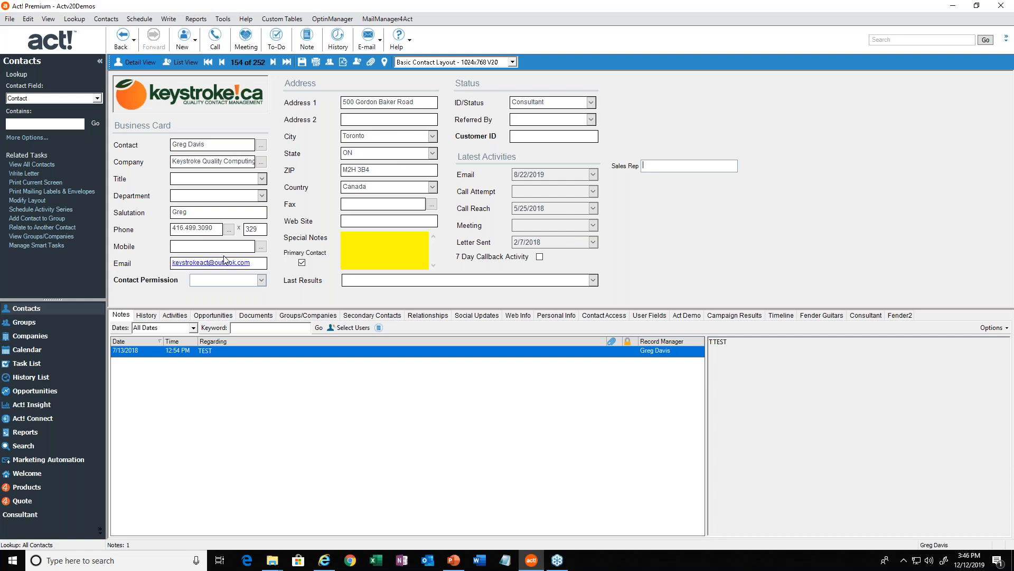
Look through the contact's Activities, History and Personal Info details.
{"action": "left_click", "coordinate": [175, 319]}
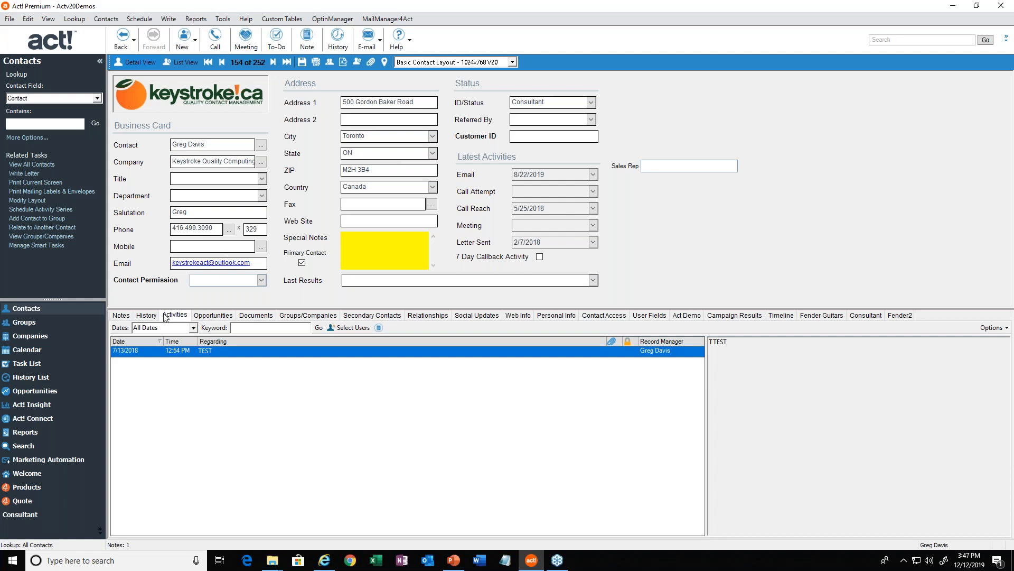
{"action": "left_click", "coordinate": [151, 317]}
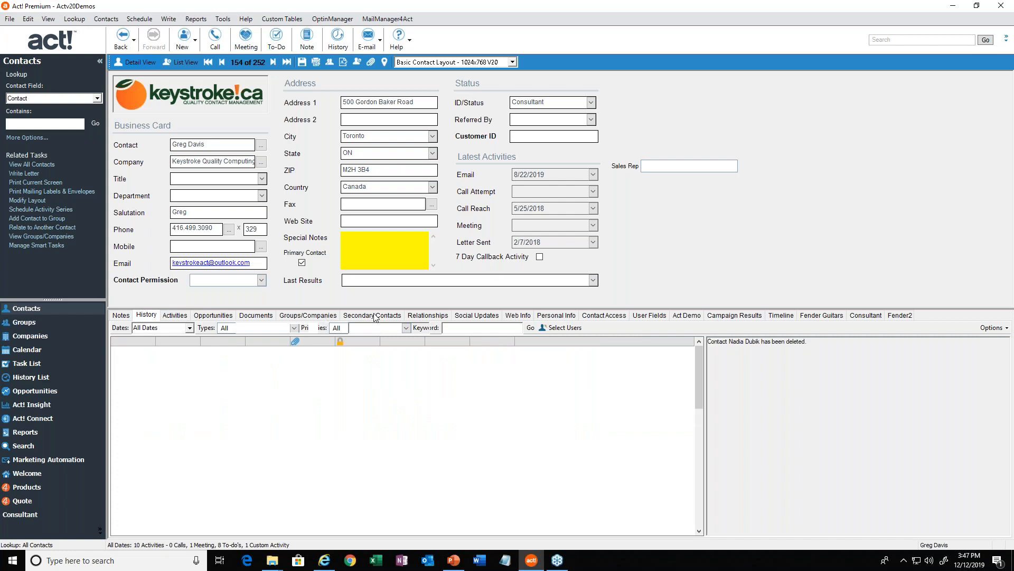
{"action": "left_click", "coordinate": [559, 317]}
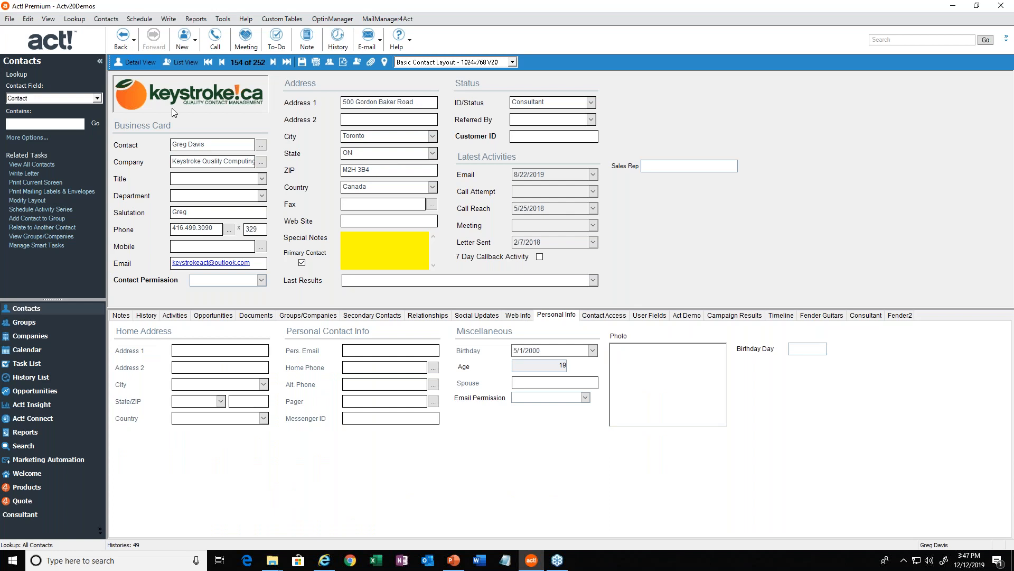
Adjust the divider below the contact's main fields so the upper area is slightly taller above the Personal Info section.
{"action": "left_click_drag", "start_coordinate": [205, 145], "coordinate": [166, 144]}
{"action": "left_click_drag", "start_coordinate": [306, 306], "coordinate": [306, 388]}
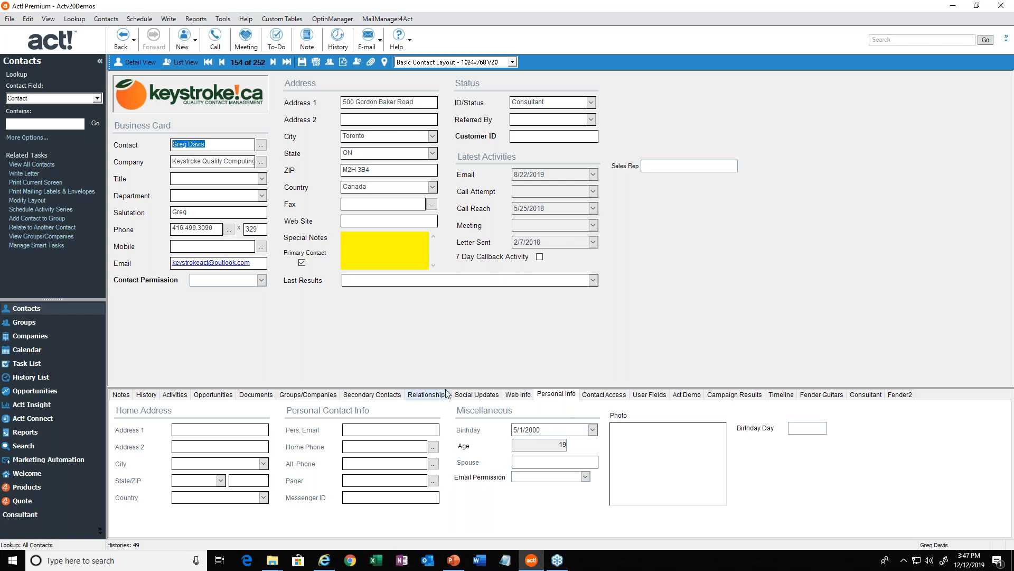
{"action": "left_click_drag", "start_coordinate": [446, 389], "coordinate": [445, 352]}
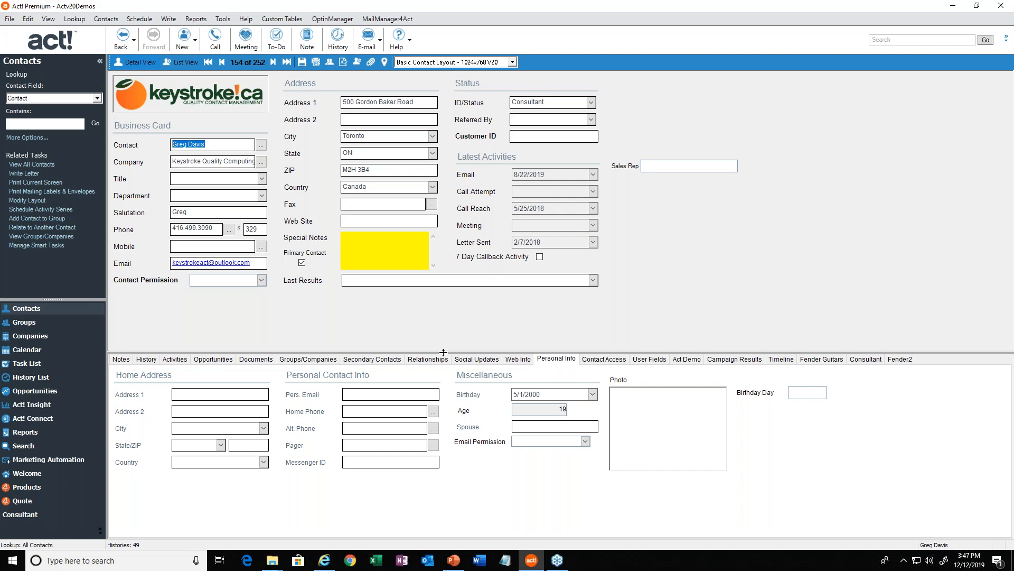
{"action": "left_click_drag", "start_coordinate": [444, 352], "coordinate": [438, 333]}
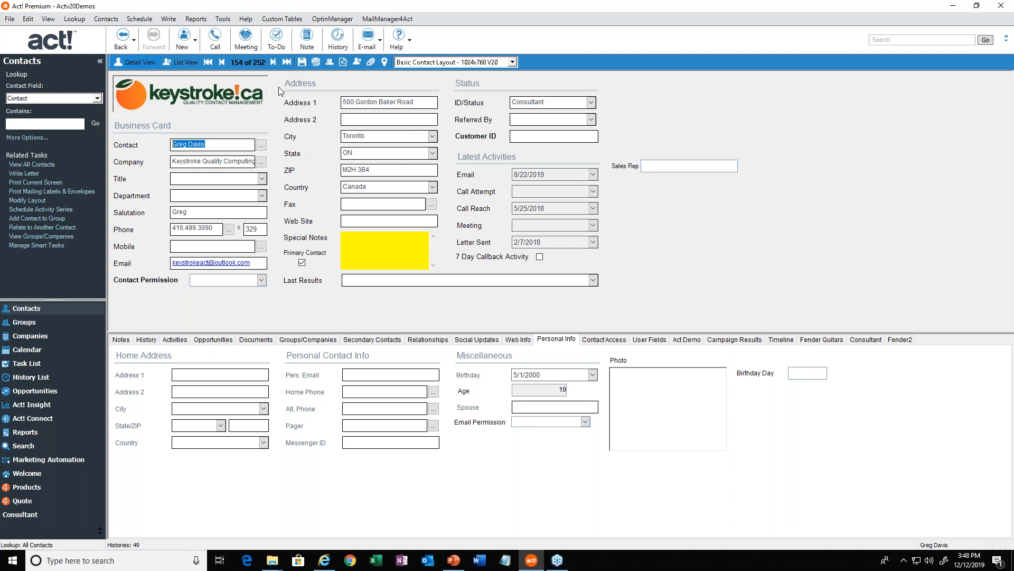
Open the contact layout for design and move the keystroke.ca logo to the empty space beside the Status section.
{"action": "left_click", "coordinate": [224, 21]}
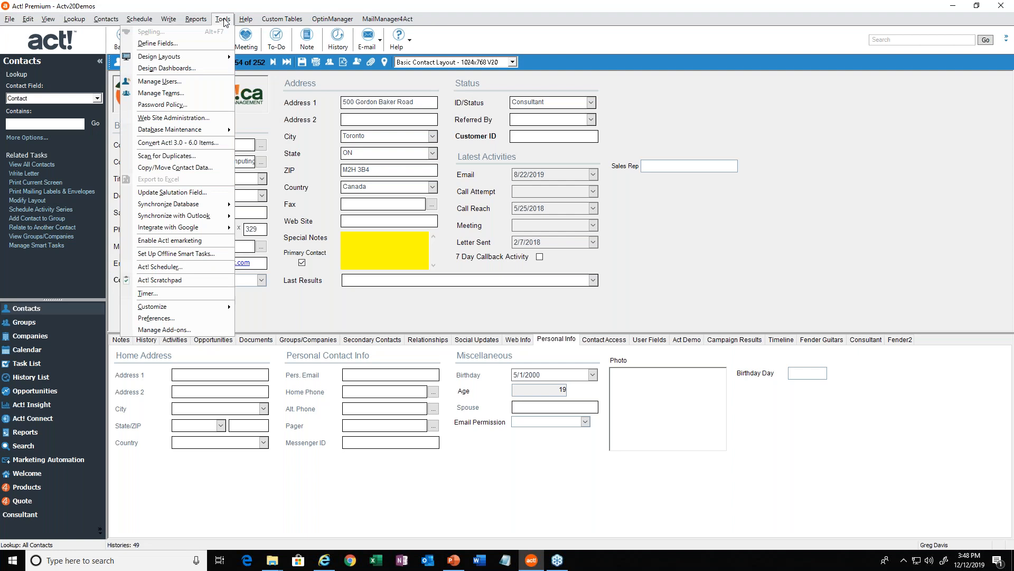
{"action": "mouse_move", "coordinate": [166, 59]}
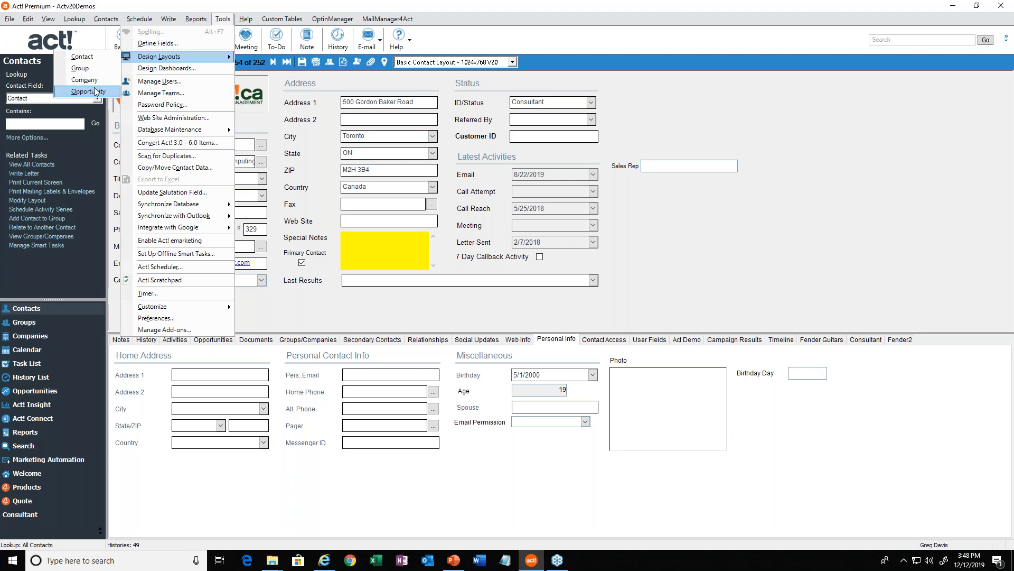
{"action": "left_click", "coordinate": [87, 60]}
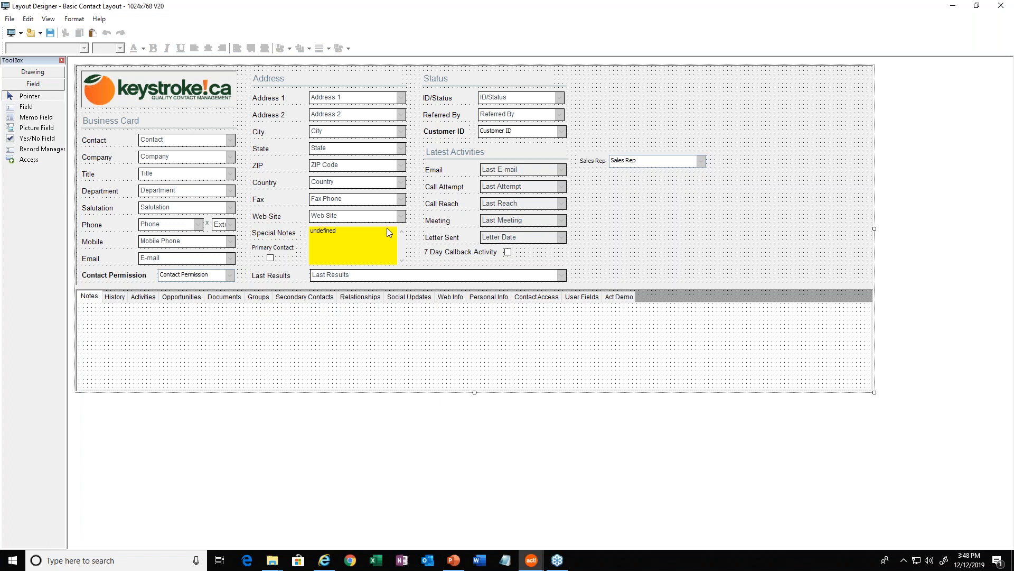
{"action": "left_click", "coordinate": [204, 89]}
{"action": "left_click_drag", "start_coordinate": [172, 98], "coordinate": [681, 105]}
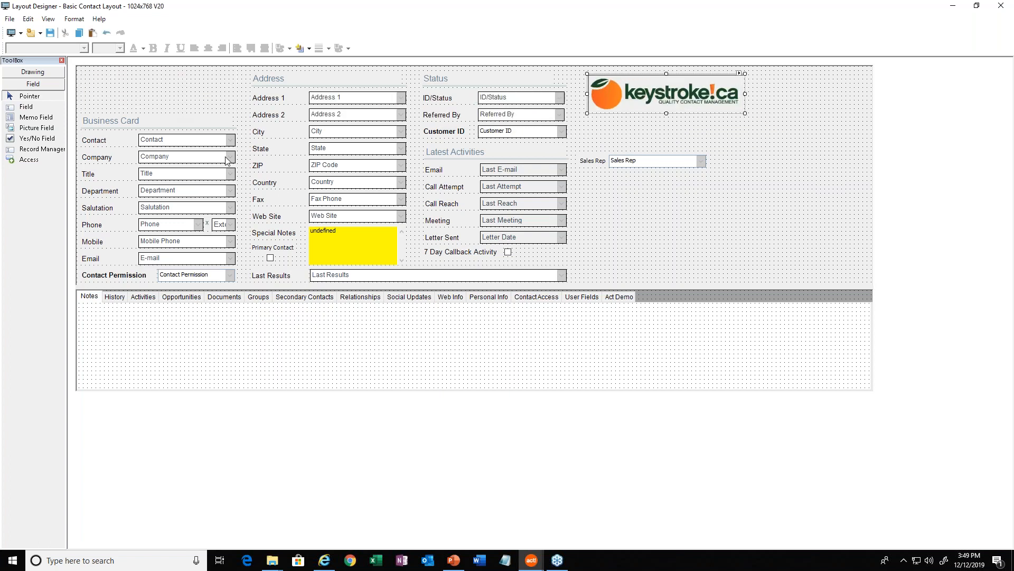
Move the Contact field and its label together into the empty space above the Business Card heading.
{"action": "left_click", "coordinate": [104, 92]}
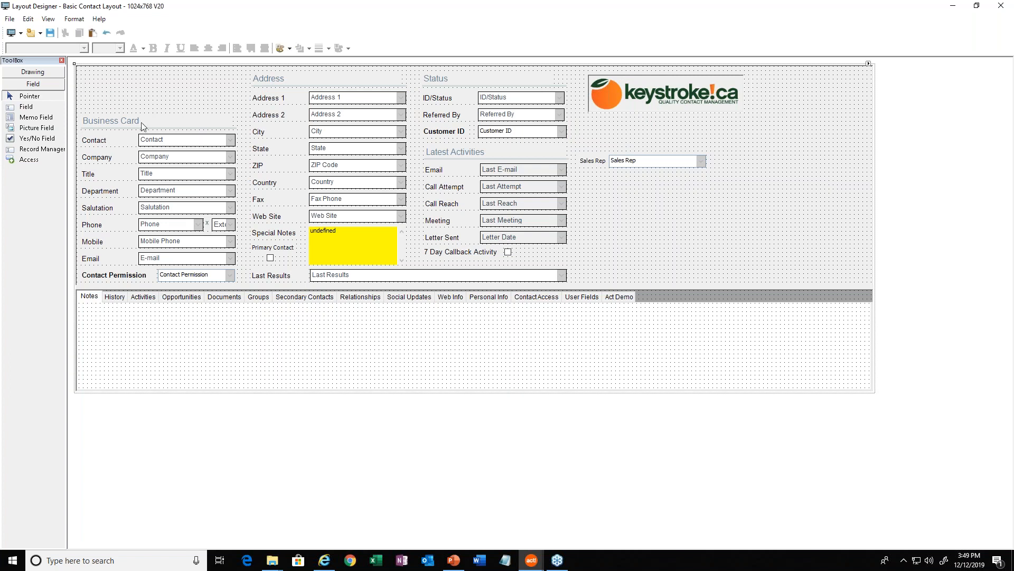
{"action": "left_click", "coordinate": [155, 148]}
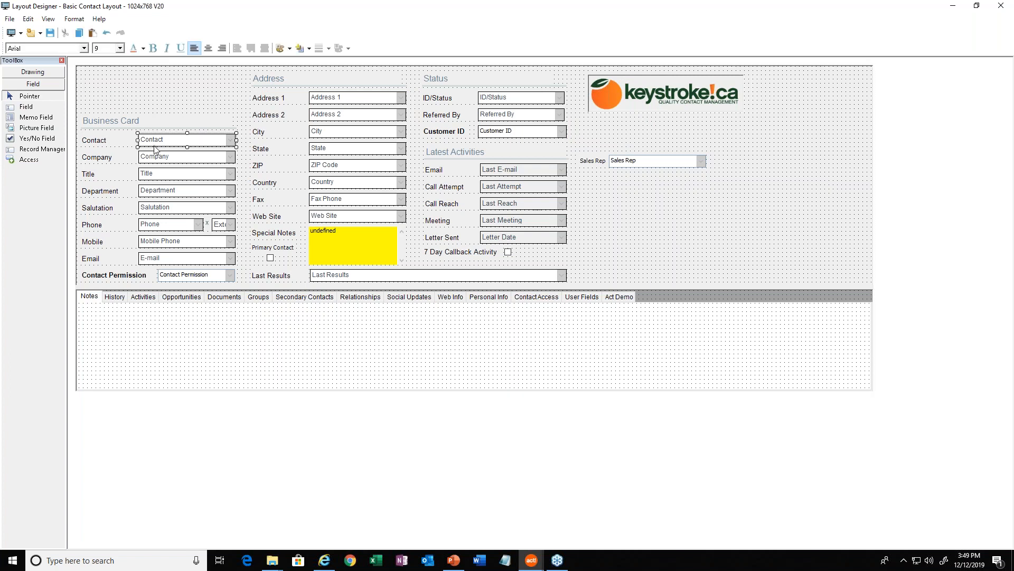
{"action": "left_click", "coordinate": [103, 142], "text": "shift"}
{"action": "left_click_drag", "start_coordinate": [170, 142], "coordinate": [172, 88]}
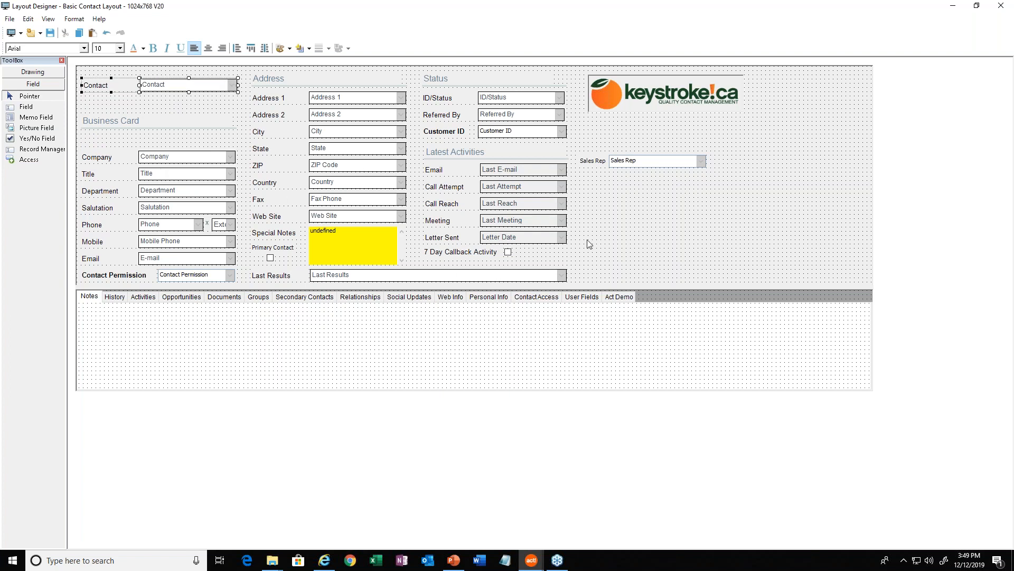
Delete the Latest Activities heading and its Email, Call Attempt, Call Reach, Meeting and Letter Sent fields with their labels.
{"action": "left_click_drag", "start_coordinate": [585, 242], "coordinate": [423, 167]}
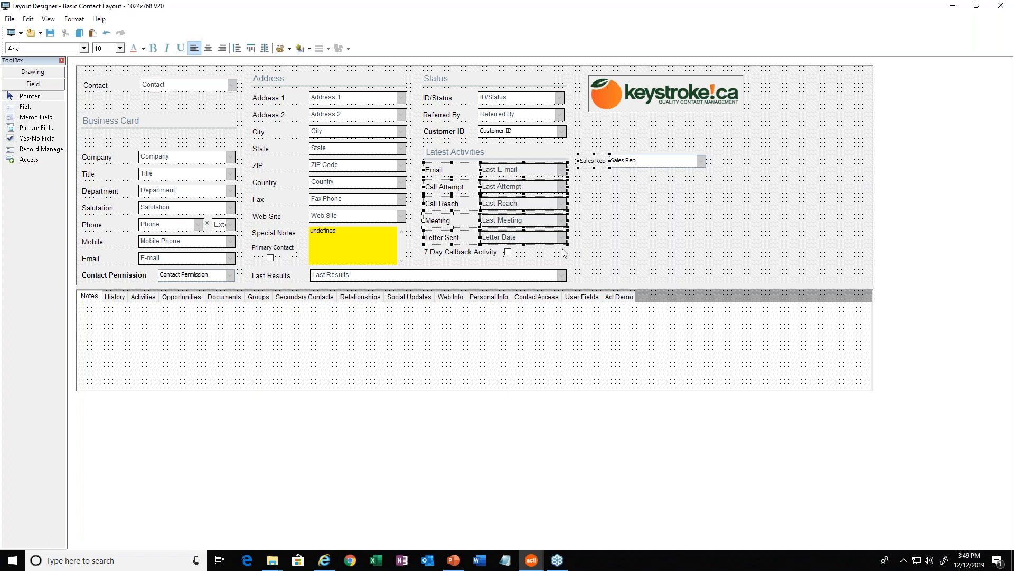
{"action": "left_click", "coordinate": [597, 219]}
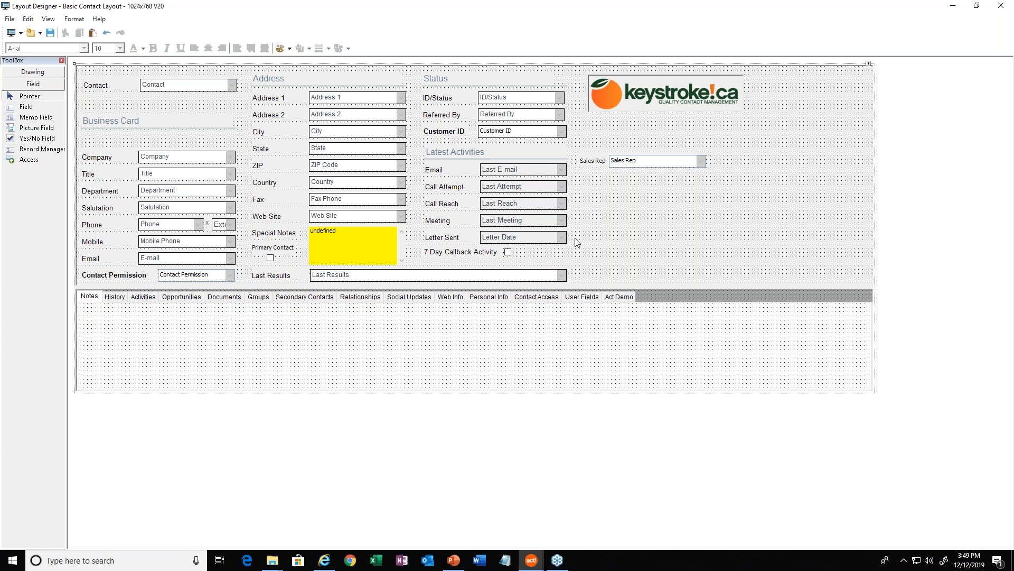
{"action": "left_click_drag", "start_coordinate": [572, 243], "coordinate": [445, 151]}
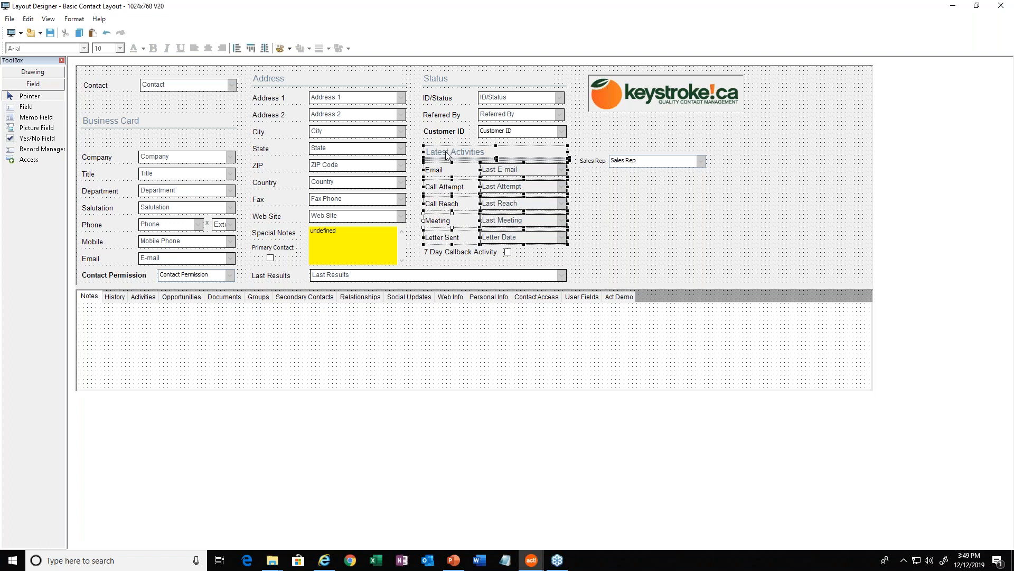
{"action": "key", "text": "Delete"}
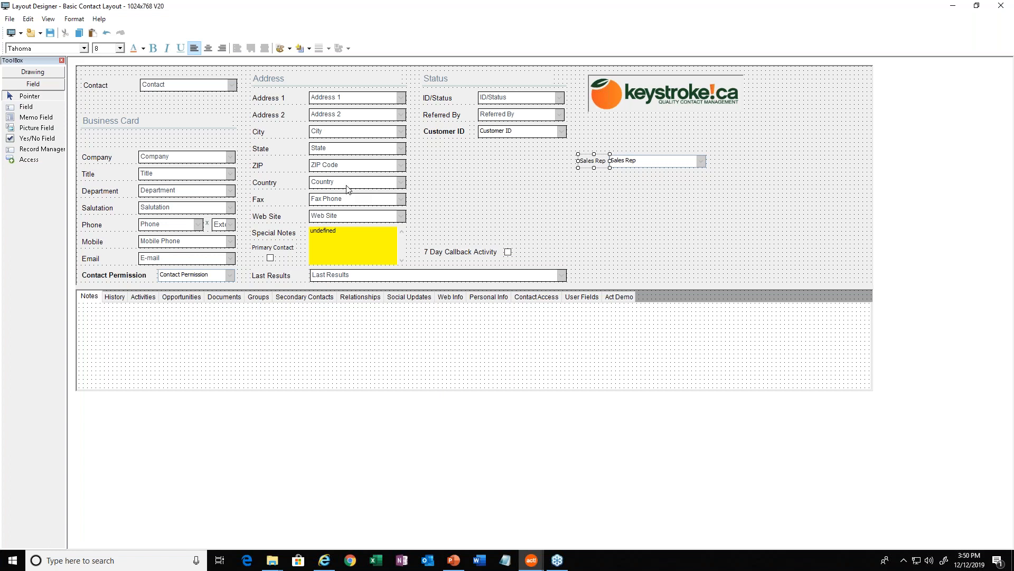
Move the Country field beside the Fax field, then close the Layout Designer without saving the layout changes.
{"action": "left_click_drag", "start_coordinate": [351, 182], "coordinate": [402, 200]}
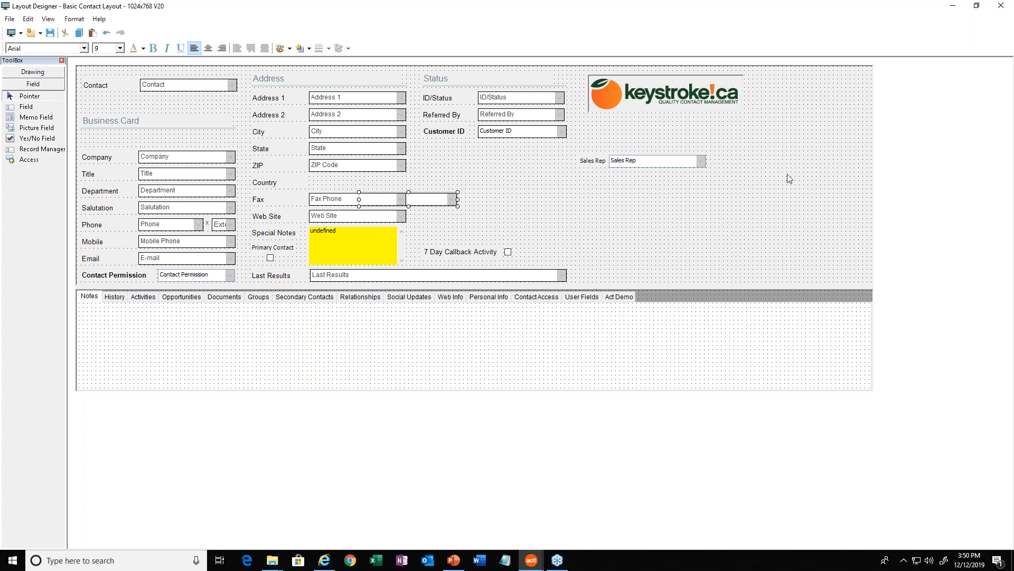
{"action": "left_click", "coordinate": [1004, 9]}
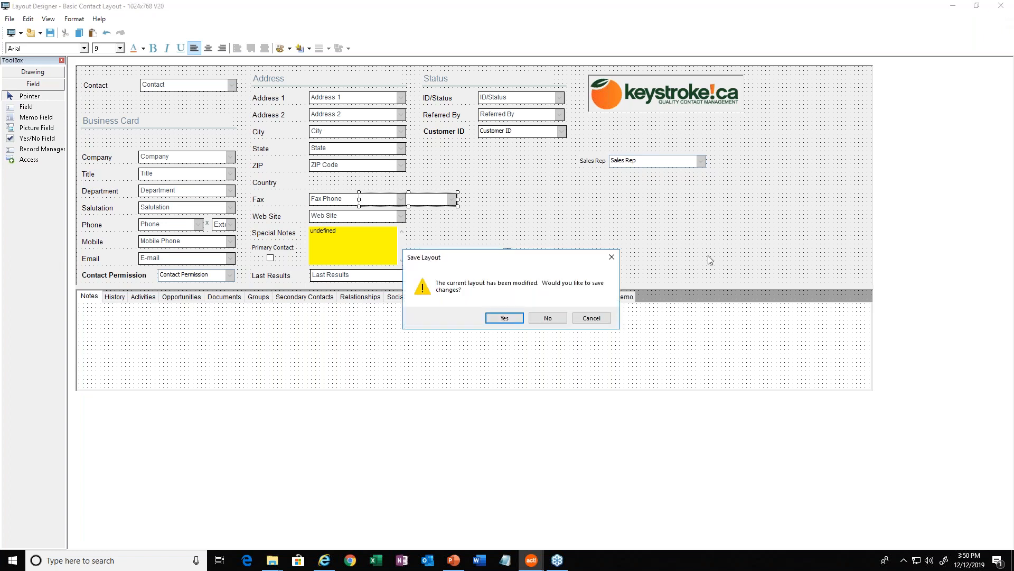
{"action": "left_click", "coordinate": [548, 318]}
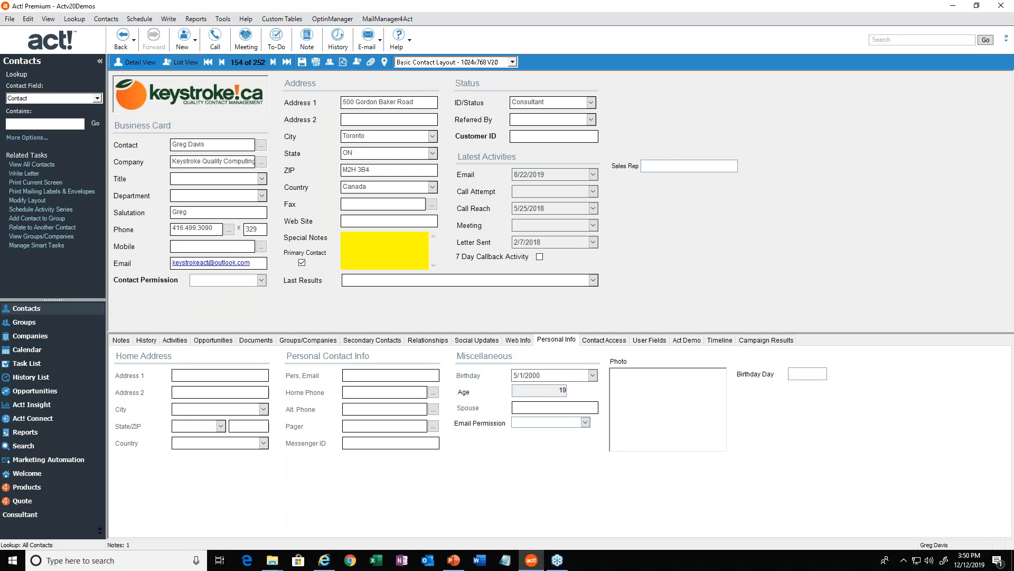
Reopen the contact layout for design and select its tab area at Act Demo.
{"action": "left_click", "coordinate": [222, 20]}
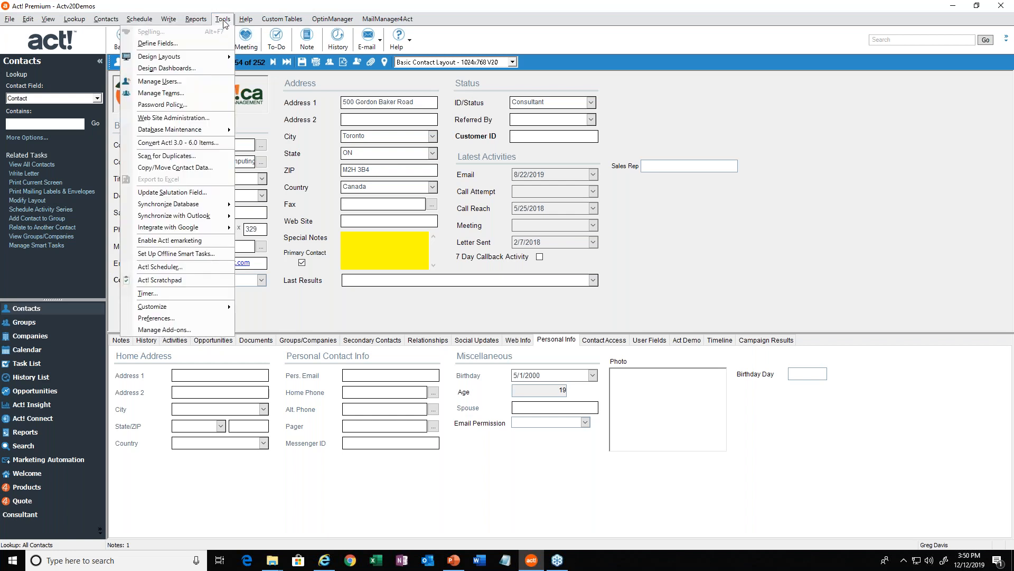
{"action": "mouse_move", "coordinate": [177, 57]}
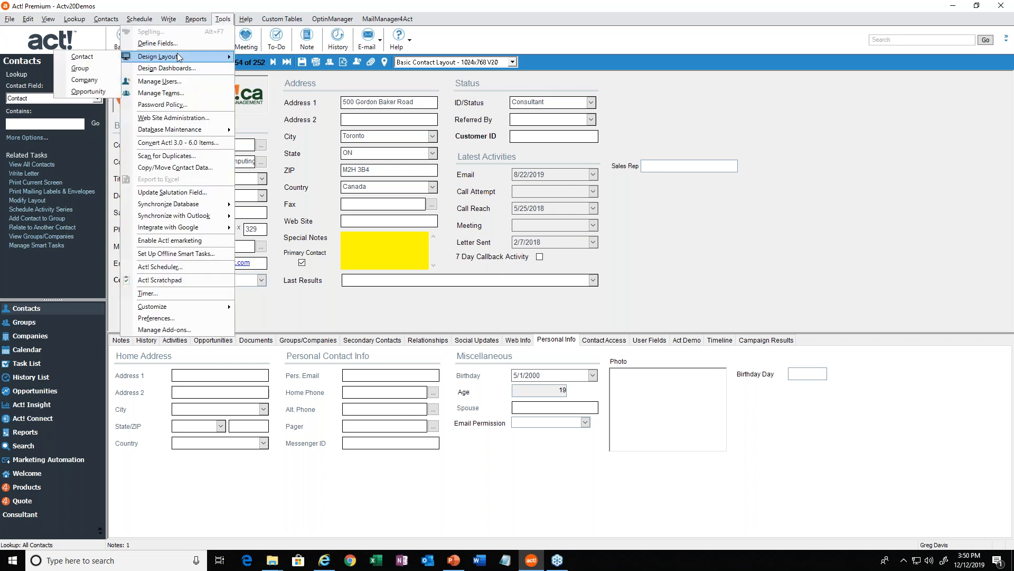
{"action": "left_click", "coordinate": [93, 60]}
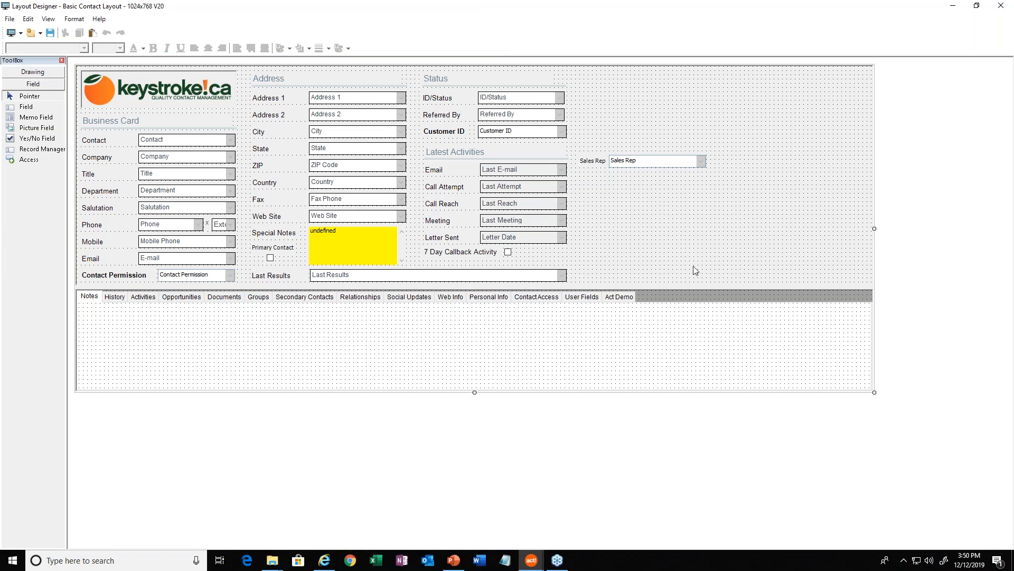
{"action": "left_click", "coordinate": [613, 301]}
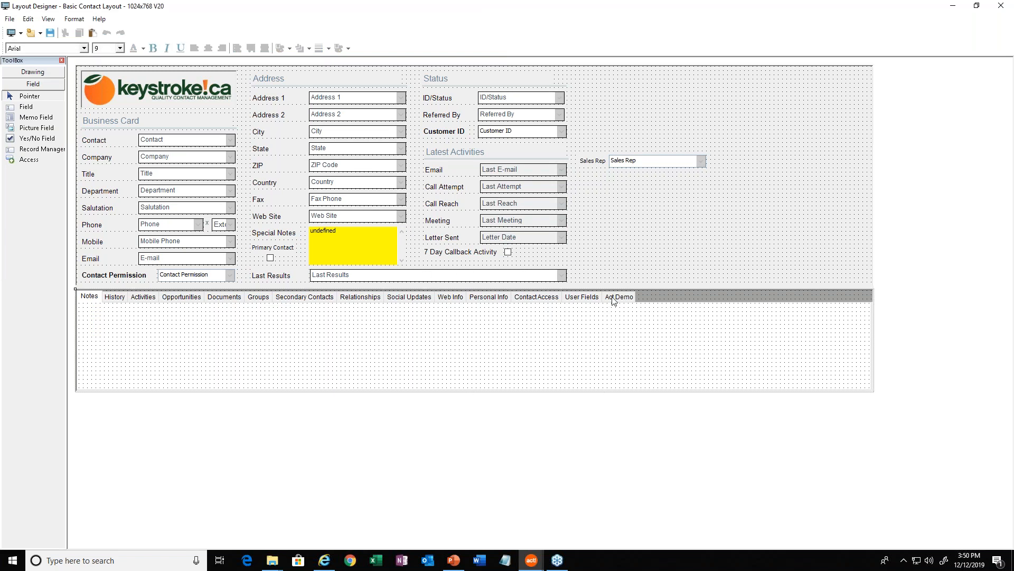
Examine the Act Demo, User Fields and Personal Info tabs of the layout and select the Photo field on Personal Info.
{"action": "left_click", "coordinate": [613, 298]}
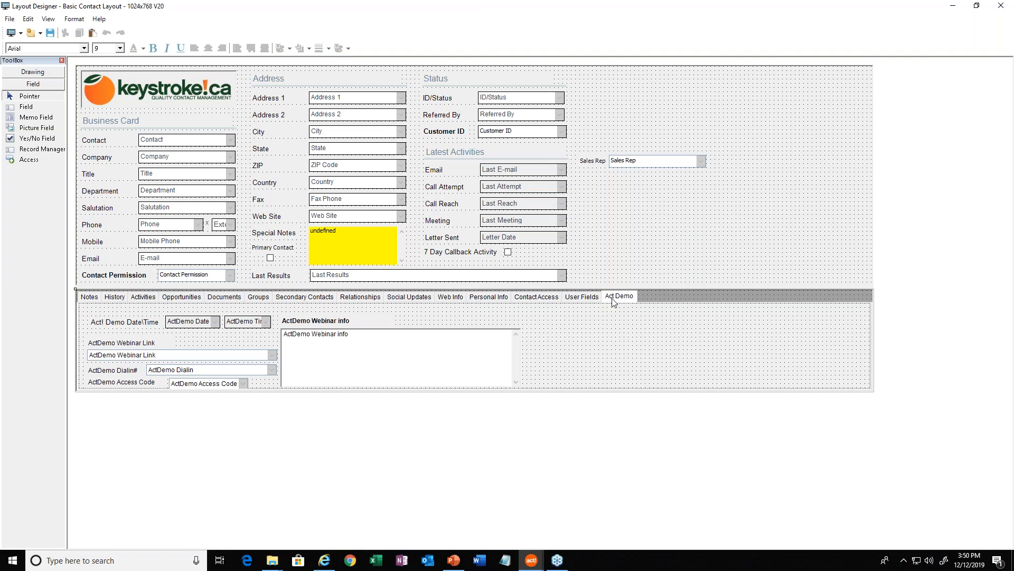
{"action": "left_click", "coordinate": [579, 299]}
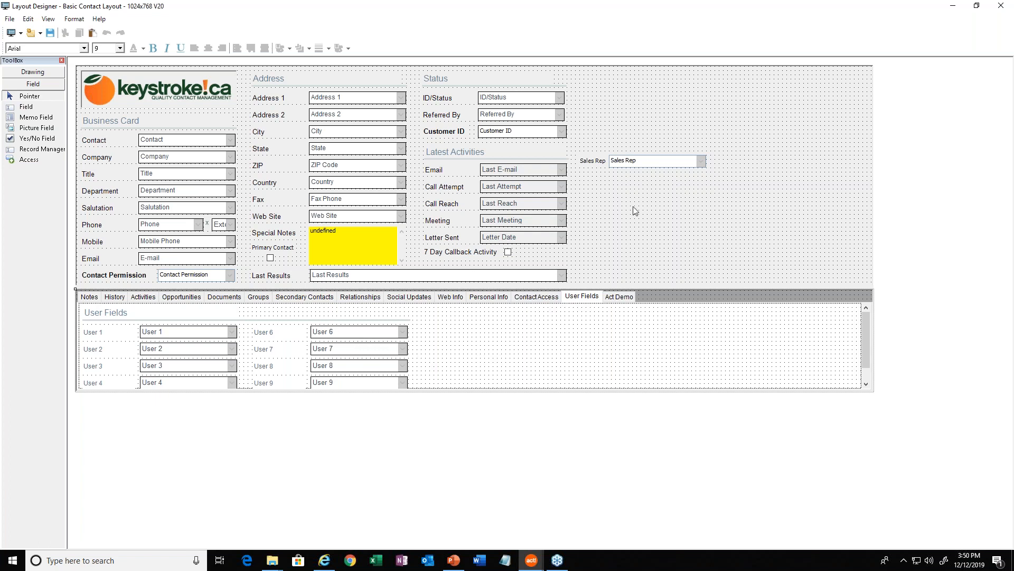
{"action": "left_click", "coordinate": [483, 299]}
{"action": "left_click", "coordinate": [622, 340]}
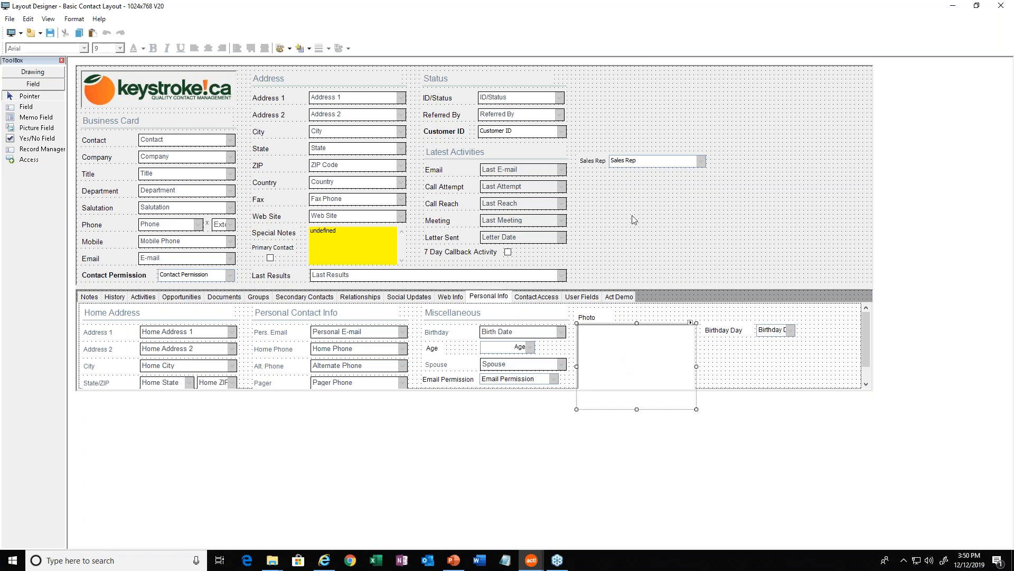
{"action": "mouse_move", "coordinate": [611, 372]}
{"action": "left_mouse_down"}
{"action": "mouse_move", "coordinate": [674, 202]}
{"action": "mouse_move", "coordinate": [719, 190]}
{"action": "mouse_move", "coordinate": [772, 210]}
{"action": "mouse_move", "coordinate": [646, 212]}
{"action": "mouse_move", "coordinate": [620, 231]}
{"action": "mouse_move", "coordinate": [620, 360]}
{"action": "mouse_move", "coordinate": [609, 373]}
{"action": "left_mouse_up"}
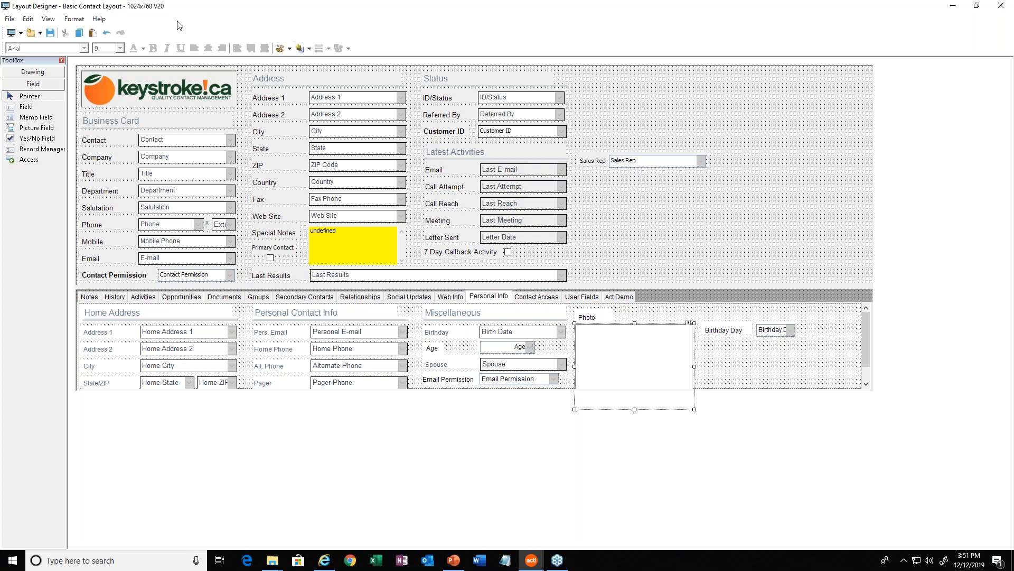
Add the SSN field with a label to the empty area below the Sales Rep field.
{"action": "left_click", "coordinate": [30, 107]}
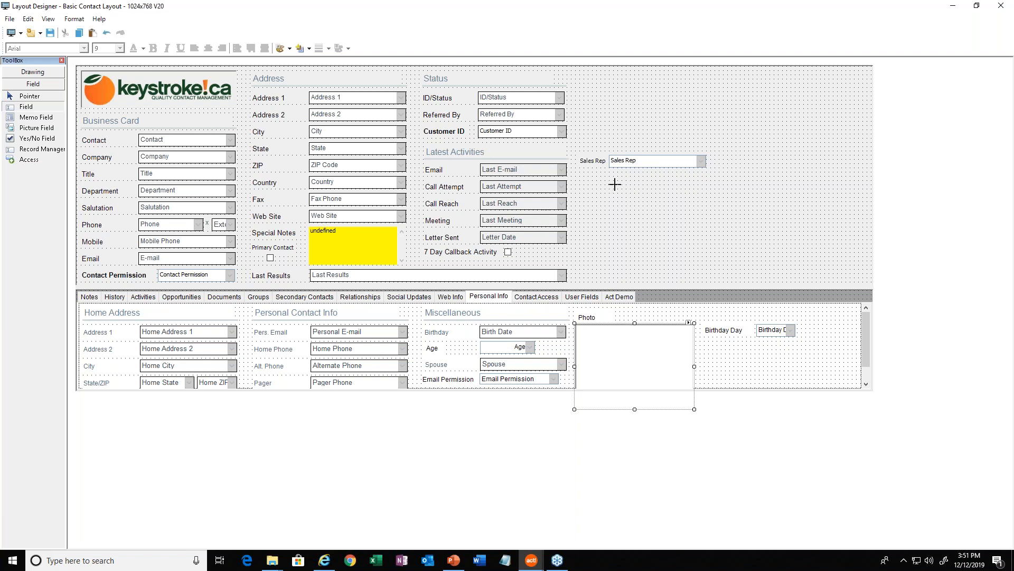
{"action": "left_click_drag", "start_coordinate": [614, 184], "coordinate": [693, 196]}
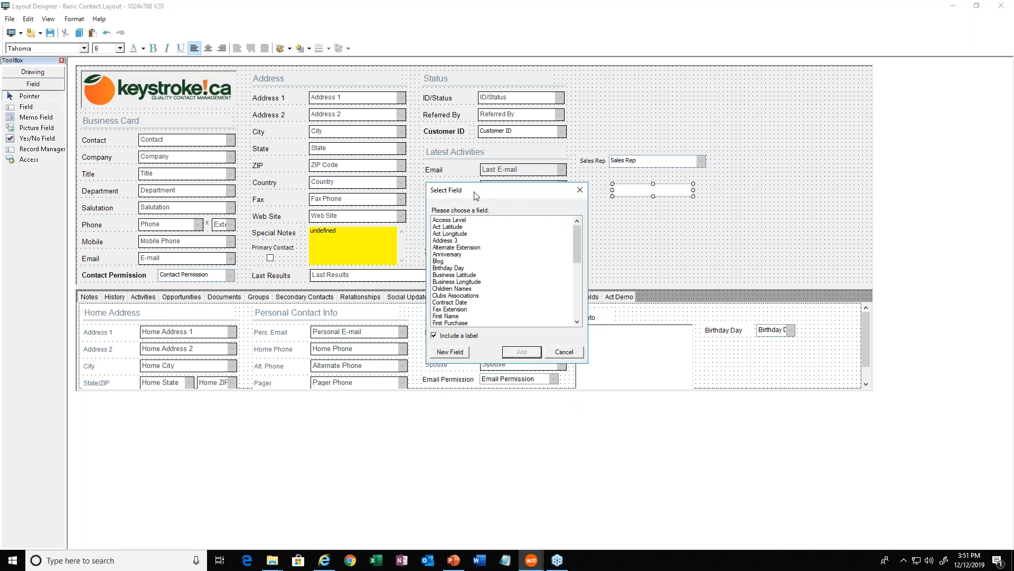
{"action": "left_click_drag", "start_coordinate": [470, 192], "coordinate": [431, 144]}
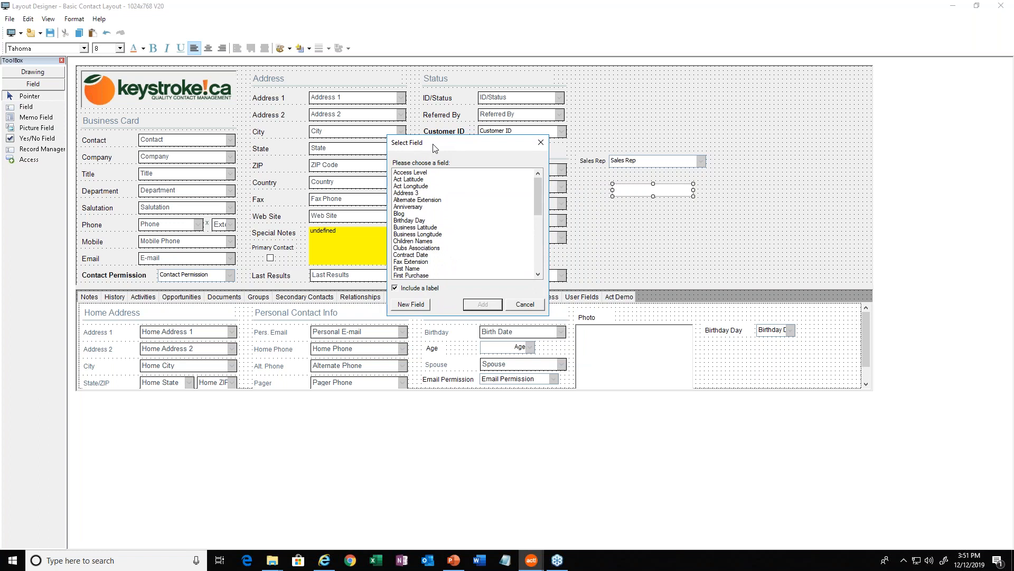
{"action": "left_click", "coordinate": [418, 215]}
{"action": "scroll", "coordinate": [419, 222], "scroll_direction": "down", "scroll_amount": 10}
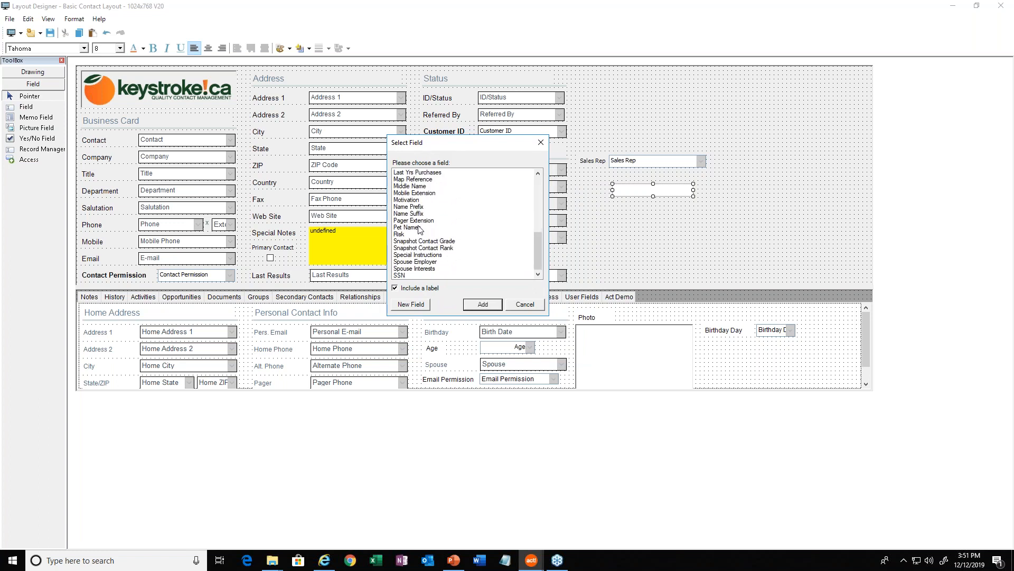
{"action": "left_click", "coordinate": [409, 276]}
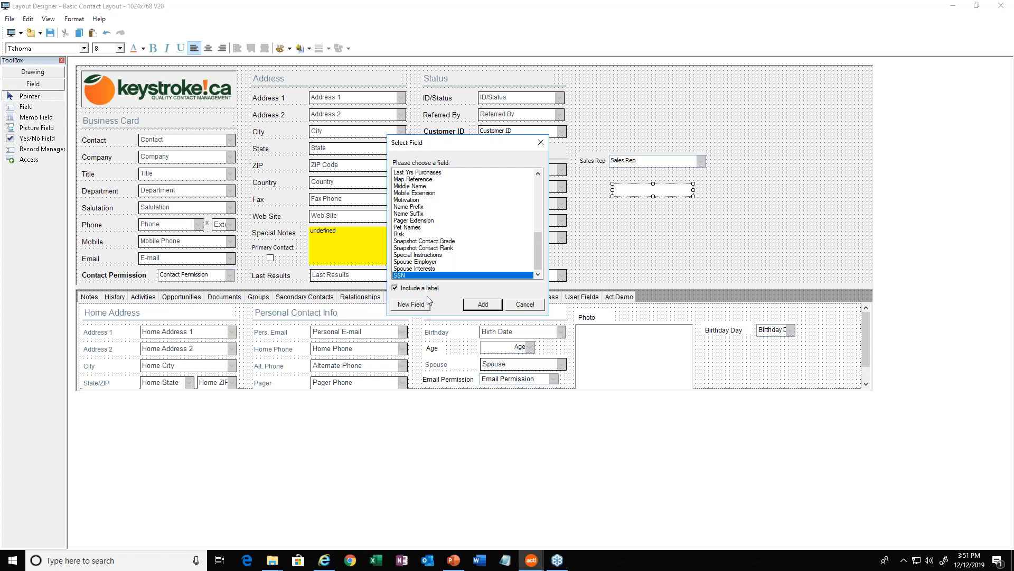
{"action": "left_click", "coordinate": [482, 305]}
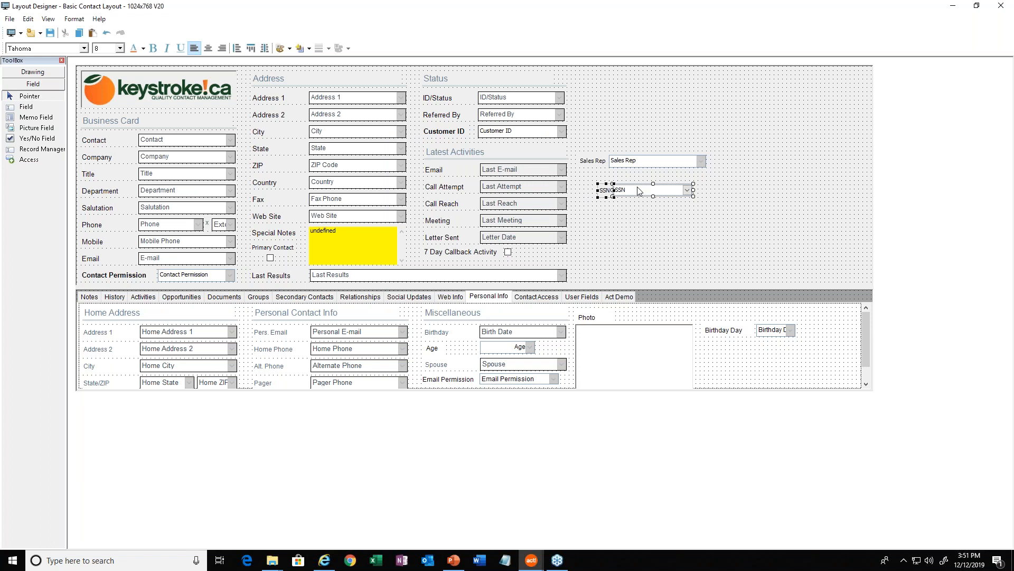
Move the SSN field and its label slightly lower, then widen the SSN field a little.
{"action": "left_click_drag", "start_coordinate": [640, 190], "coordinate": [629, 209]}
{"action": "left_click", "coordinate": [628, 219]}
{"action": "left_click", "coordinate": [624, 216]}
{"action": "left_click", "coordinate": [623, 213]}
{"action": "key", "text": "Right"}
{"action": "key", "text": "Right"}
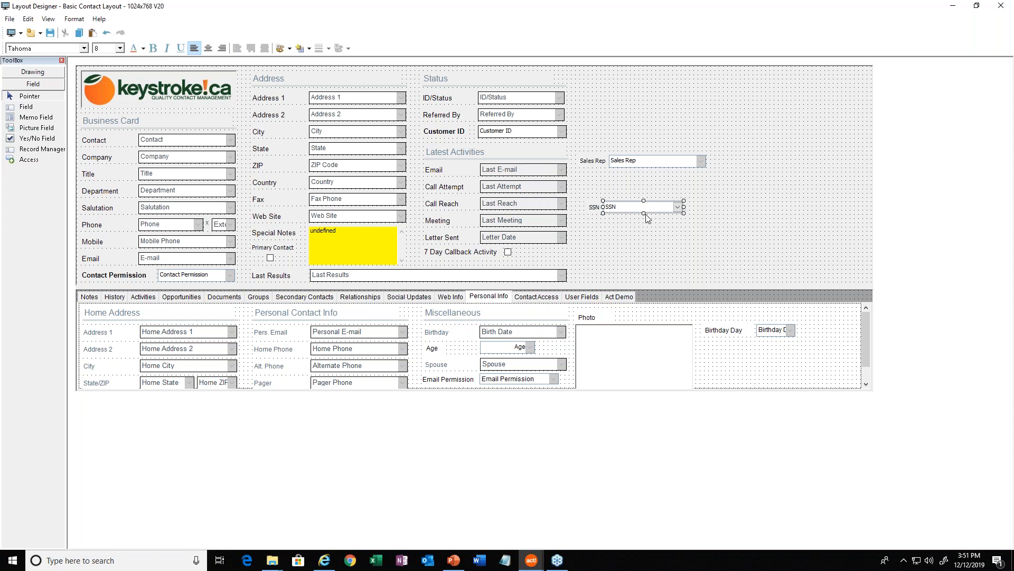
{"action": "left_click_drag", "start_coordinate": [644, 213], "coordinate": [693, 210]}
{"action": "left_click", "coordinate": [797, 162]}
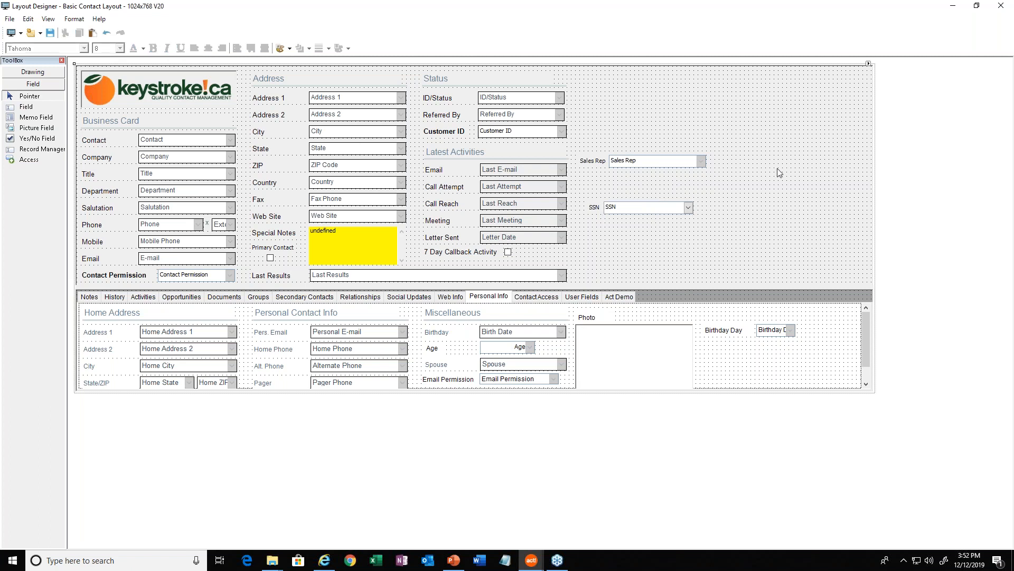
Discard the added SSN field by closing the Layout Designer without saving the changes.
{"action": "left_click", "coordinate": [597, 206]}
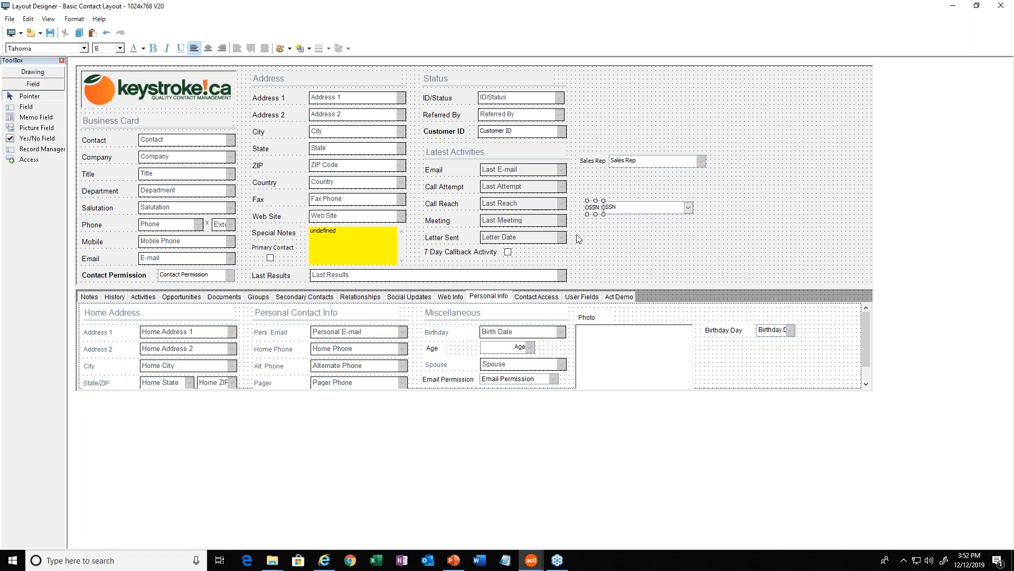
{"action": "left_click", "coordinate": [635, 208]}
{"action": "left_click", "coordinate": [1002, 7]}
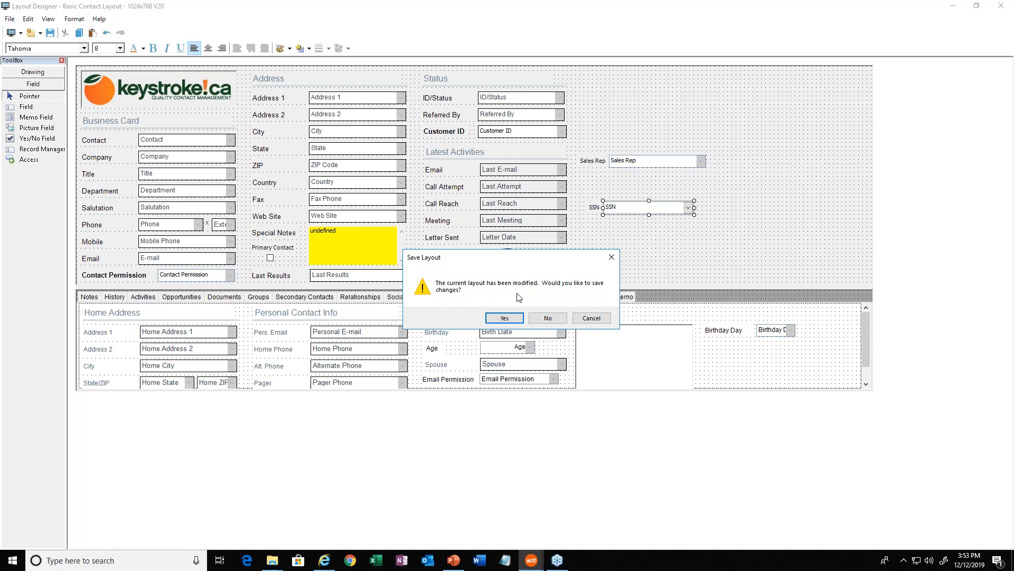
{"action": "left_click", "coordinate": [548, 318]}
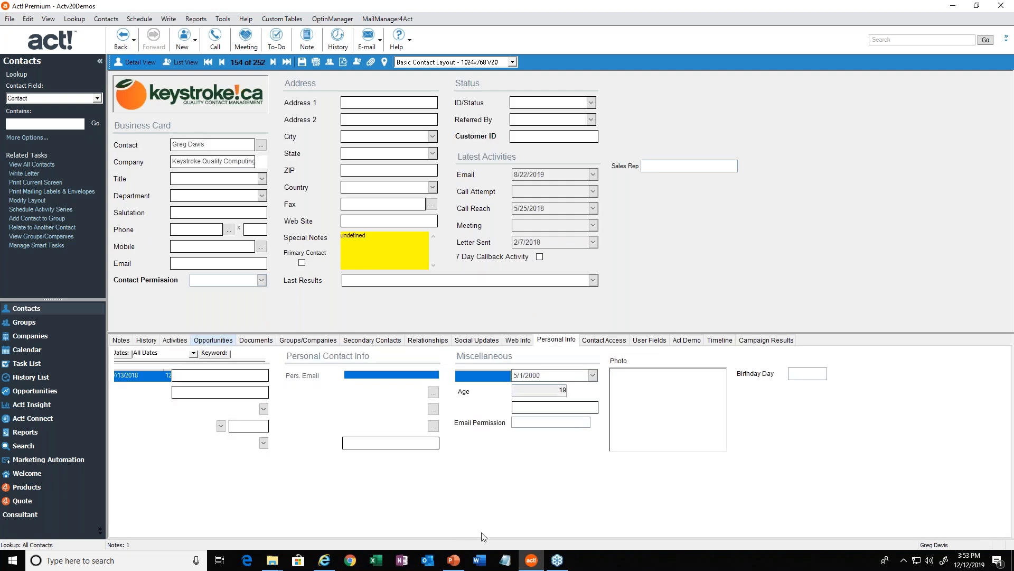
{"action": "left_click", "coordinate": [506, 561]}
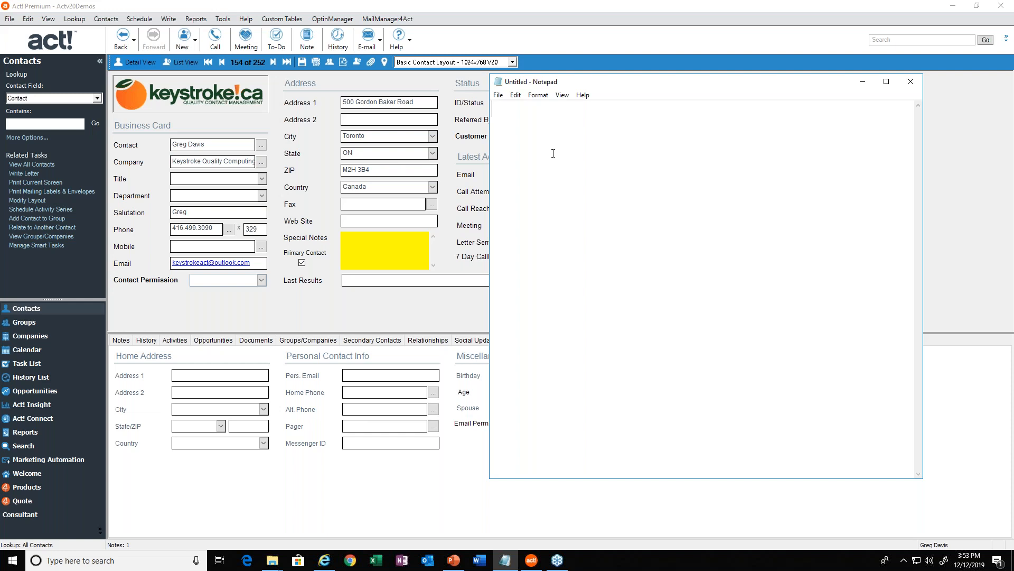
{"action": "type", "text": "www.keystroke.ca"}
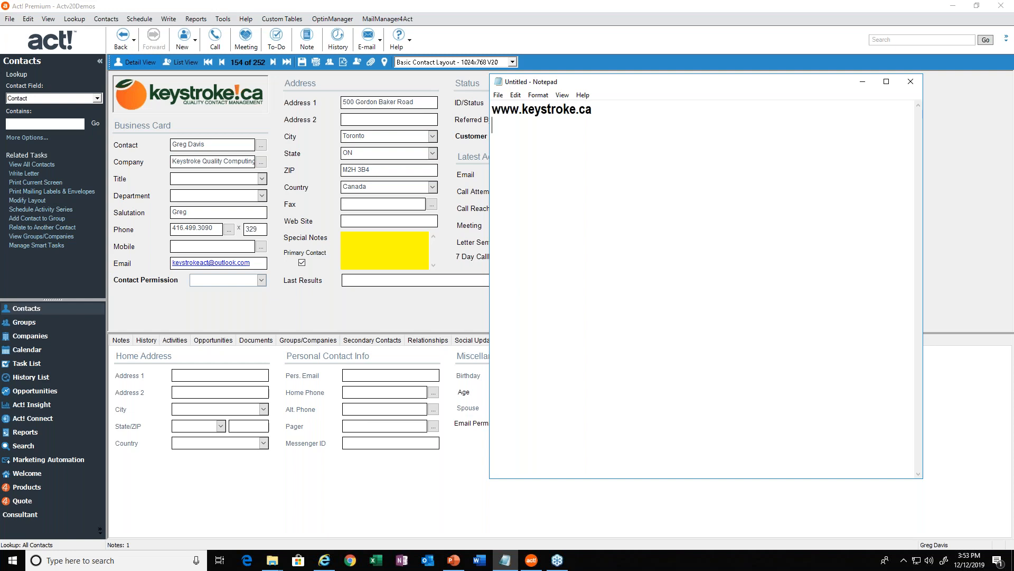
{"action": "key", "text": "Return"}
{"action": "key", "text": "Return"}
{"action": "key", "text": "BackSpace"}
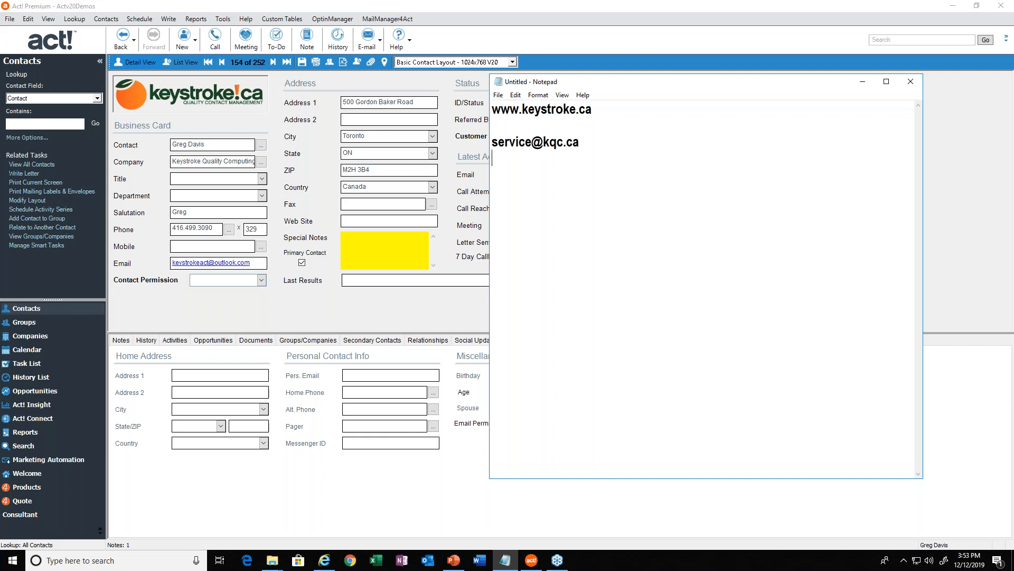
Highlight the service e-mail address in the note, then clear the selection.
{"action": "left_click", "coordinate": [538, 95]}
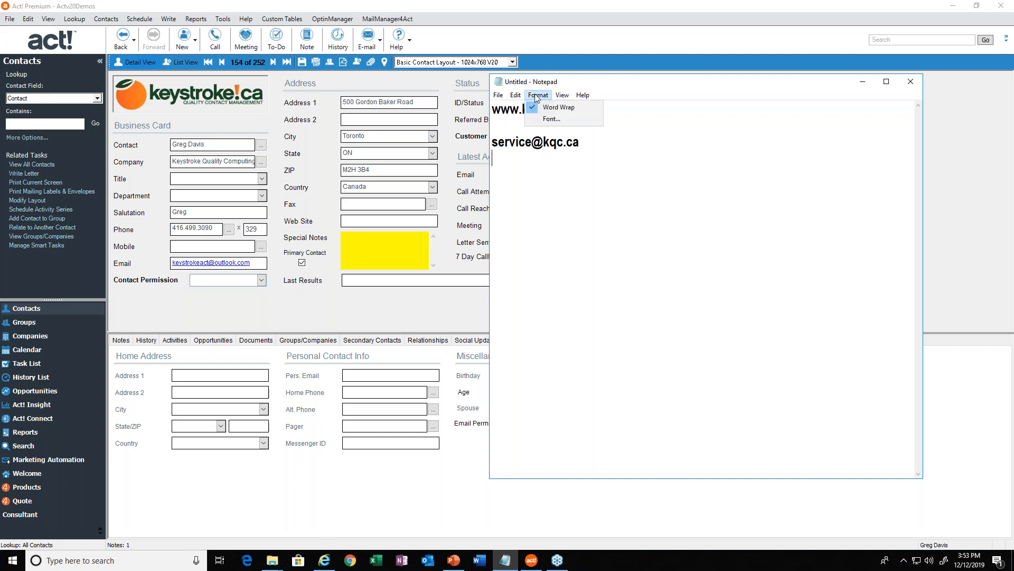
{"action": "left_click", "coordinate": [585, 144]}
{"action": "key", "text": "shift+Home"}
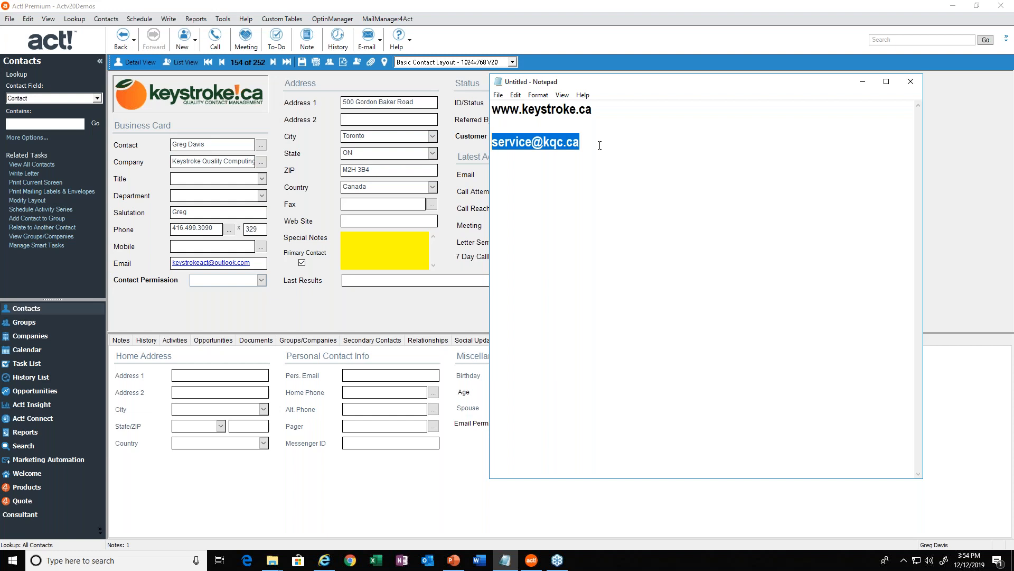
{"action": "left_click", "coordinate": [599, 145]}
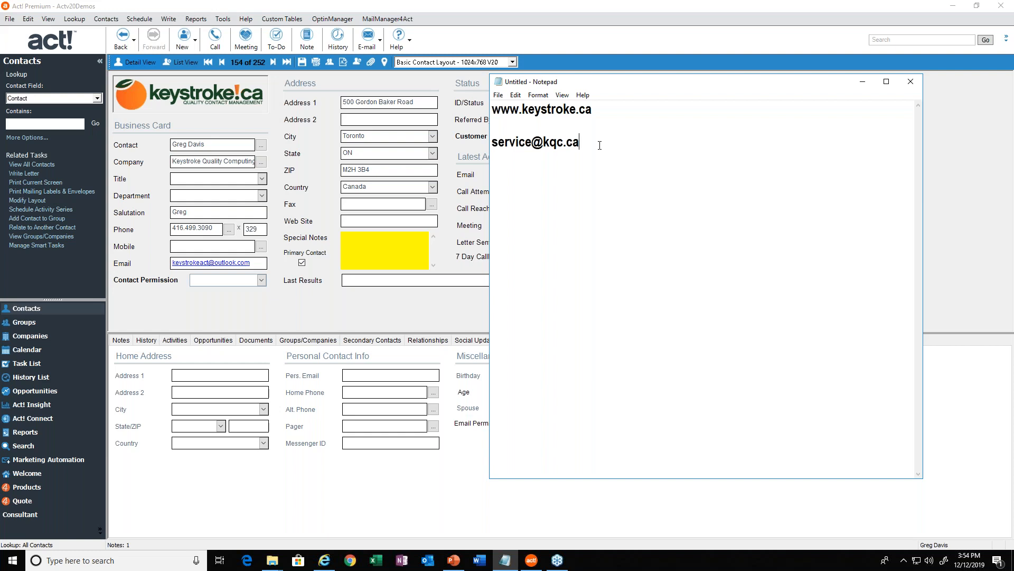
Remove the blank line between the website and the e-mail address, then minimize Notepad.
{"action": "key", "text": "Return"}
{"action": "key", "text": "Up"}
{"action": "key", "text": "Up"}
{"action": "key", "text": "Up"}
{"action": "key", "text": "Up"}
{"action": "key", "text": "Up"}
{"action": "key", "text": "Delete"}
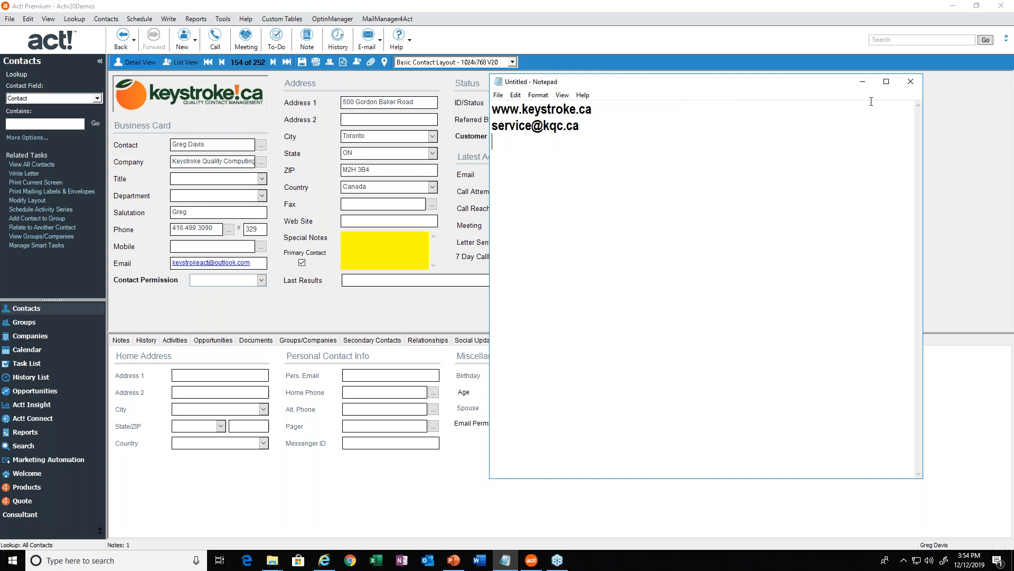
{"action": "left_click", "coordinate": [862, 81]}
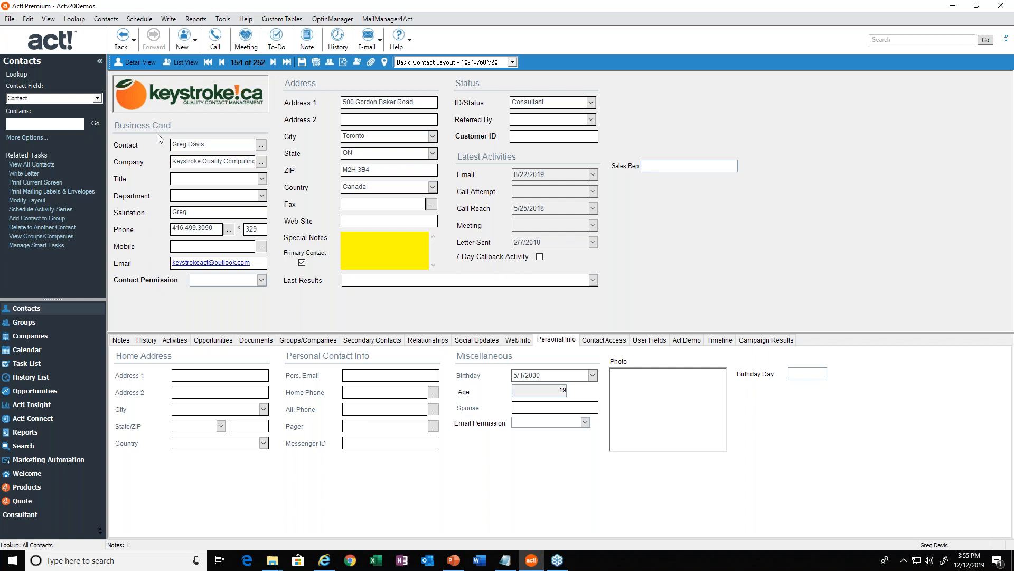
Try the Import Wizard with Excel as the file type, browse for a source file in ACTDATA, then cancel the wizard.
{"action": "left_click", "coordinate": [8, 21]}
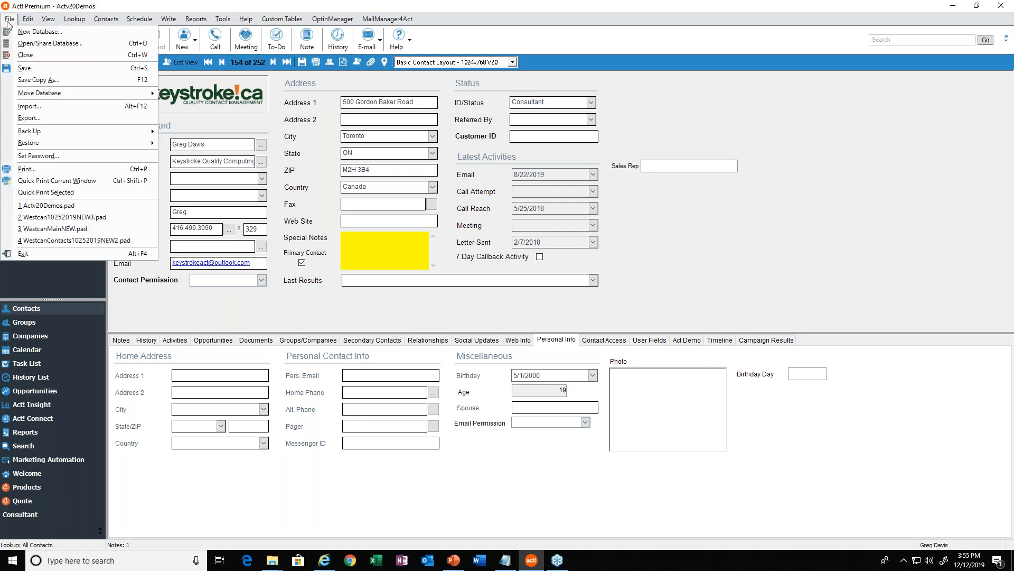
{"action": "left_click", "coordinate": [54, 111]}
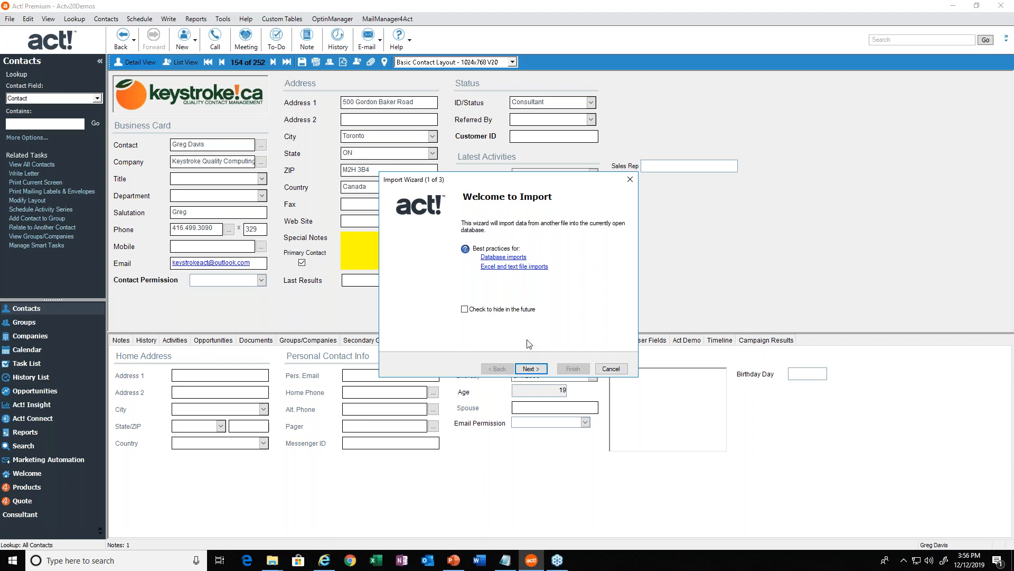
{"action": "left_click", "coordinate": [526, 370]}
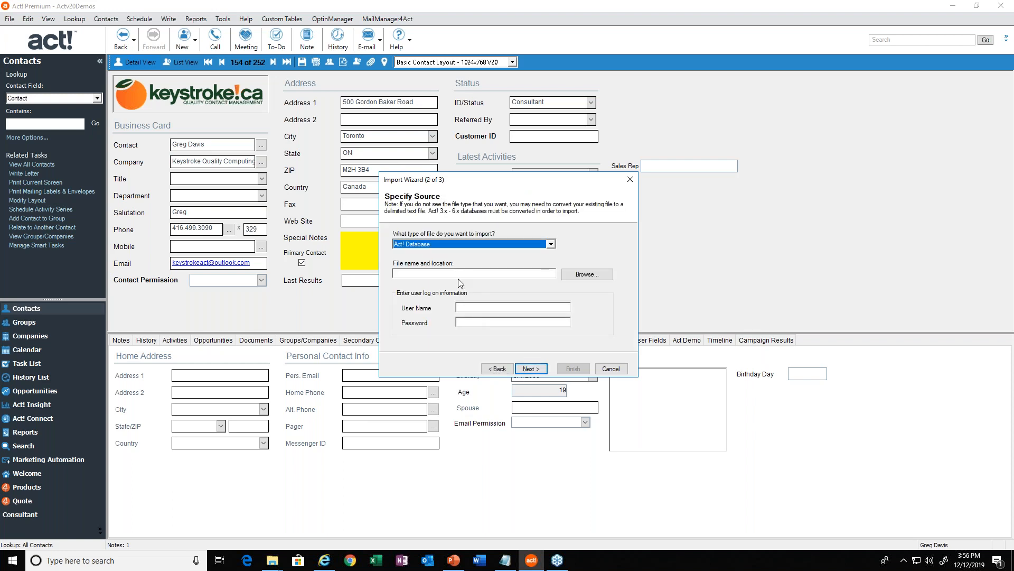
{"action": "left_click", "coordinate": [551, 244]}
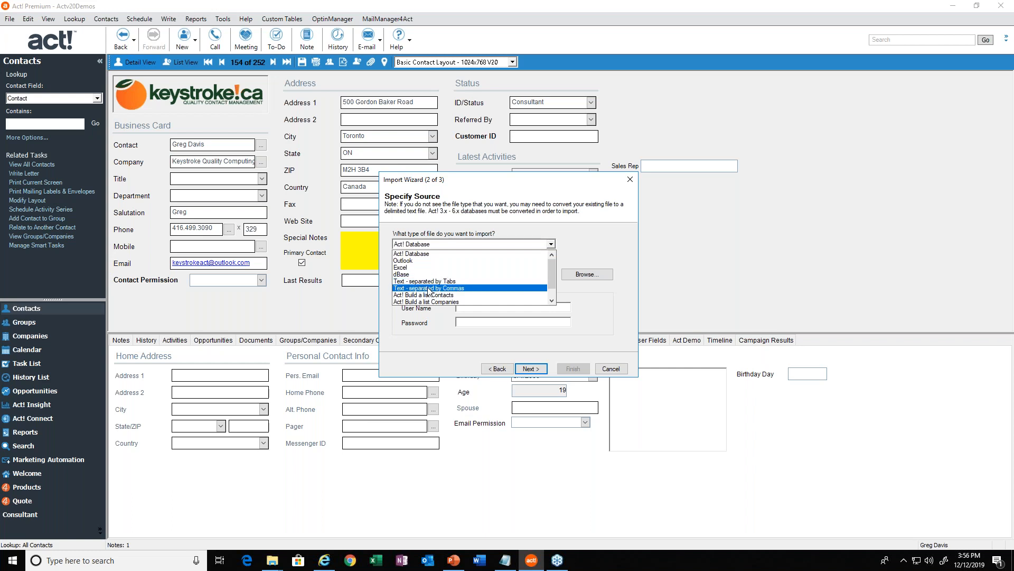
{"action": "left_click", "coordinate": [406, 267]}
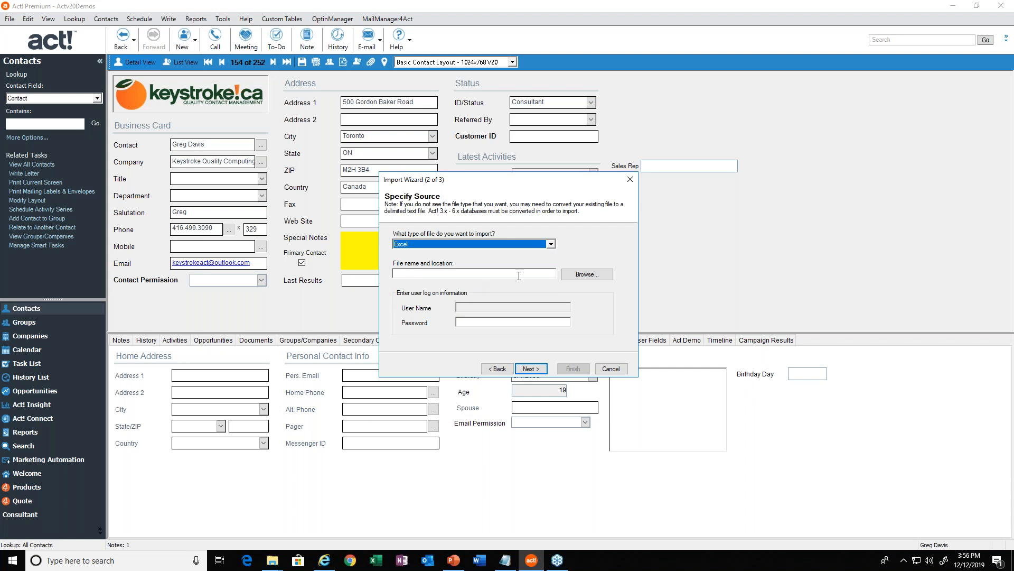
{"action": "left_click", "coordinate": [581, 275]}
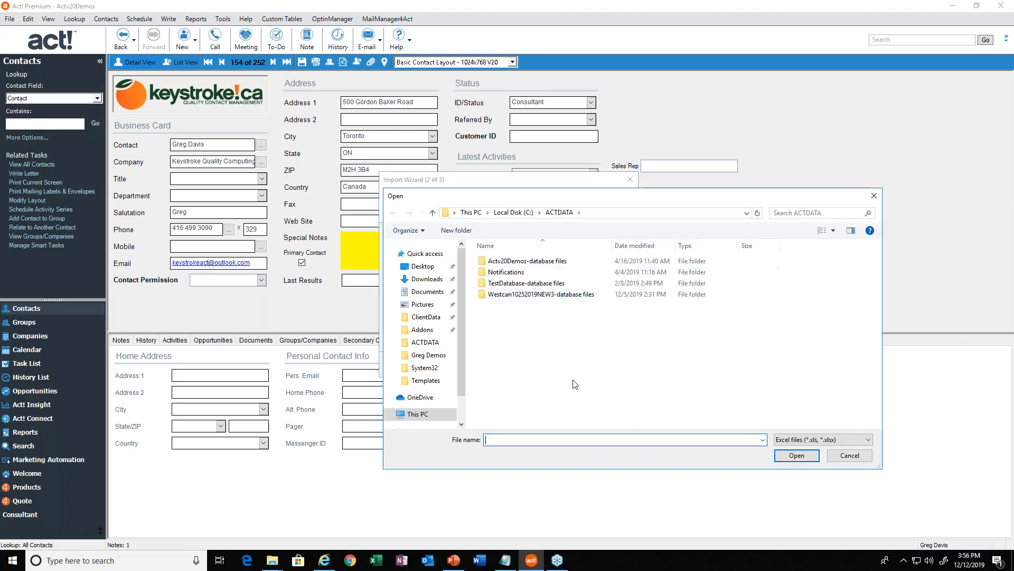
{"action": "left_click", "coordinate": [846, 463]}
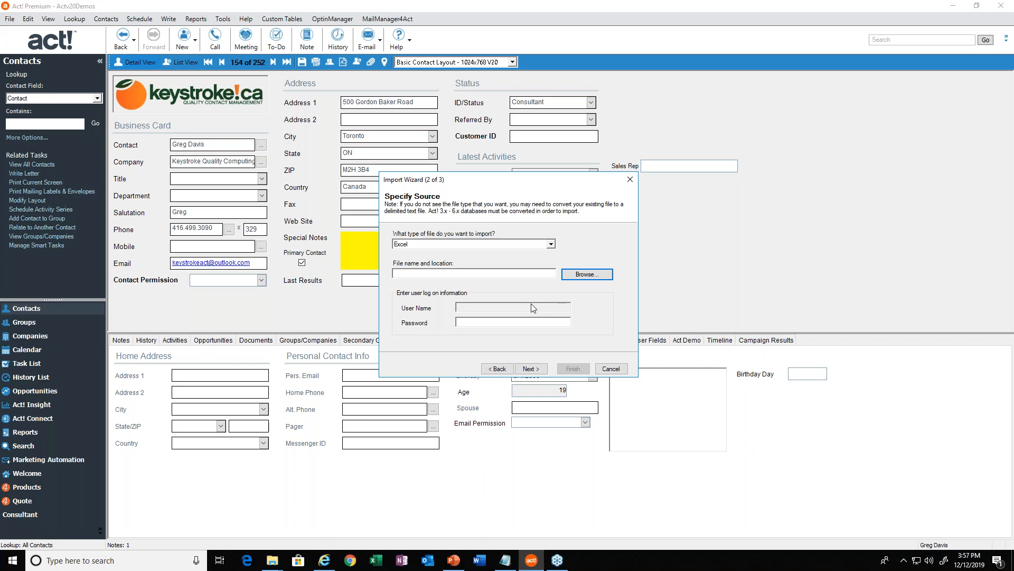
{"action": "left_click", "coordinate": [607, 368]}
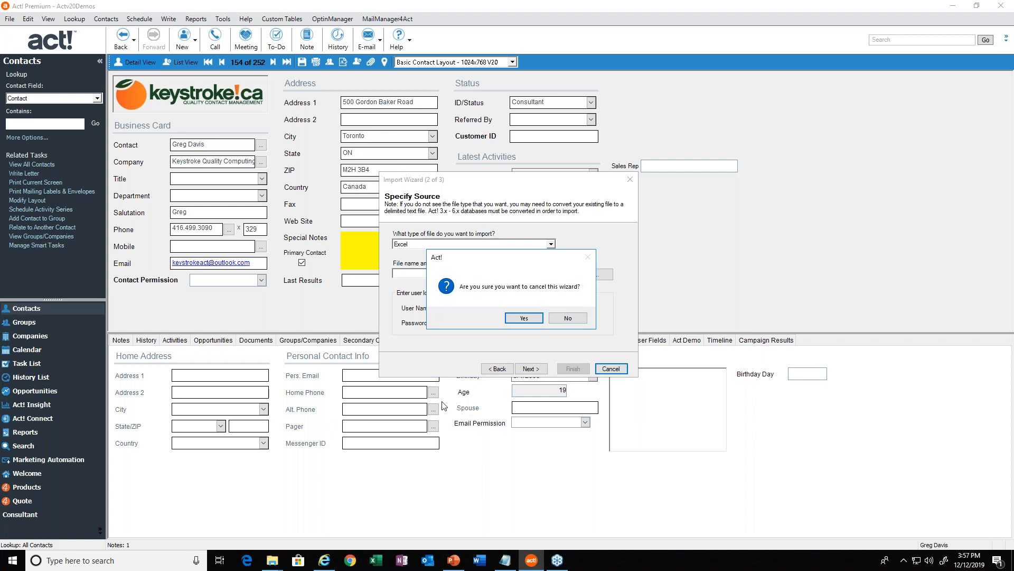
{"action": "left_click", "coordinate": [512, 318]}
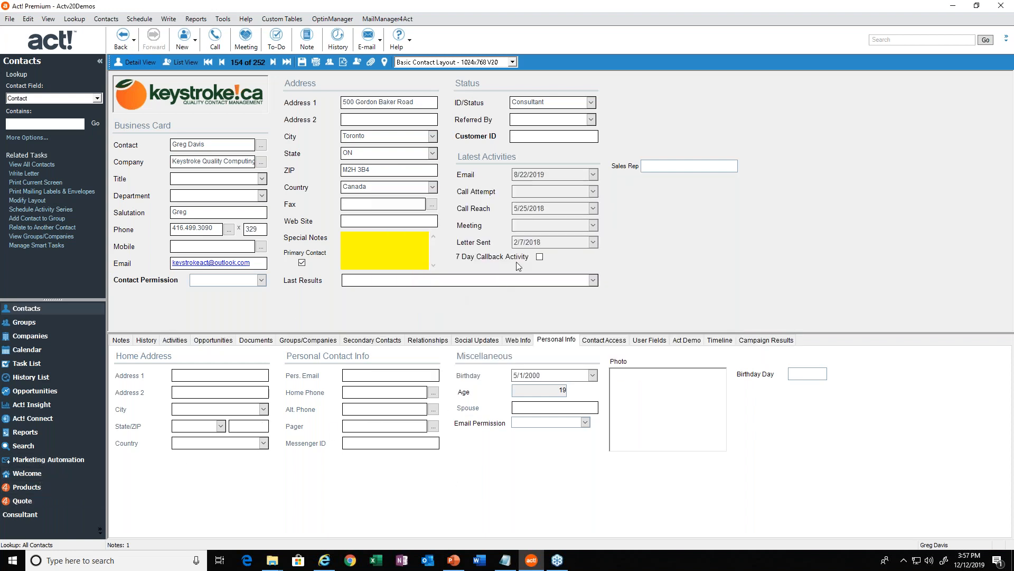
Switch to Internet Explorer and return to the beginning of the Security Roles in Act! article.
{"action": "left_click", "coordinate": [324, 560]}
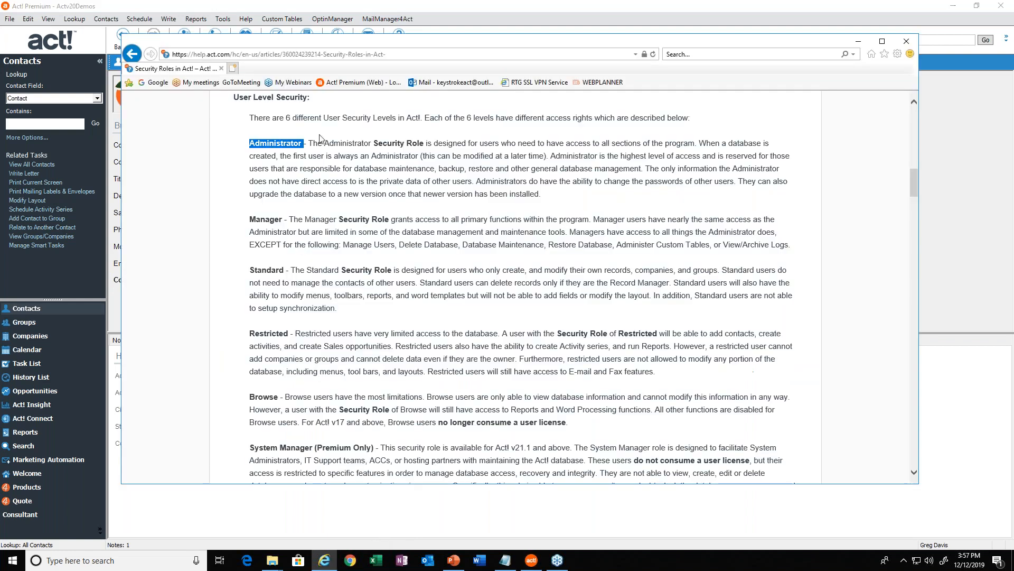
{"action": "scroll", "coordinate": [351, 251], "scroll_direction": "up", "scroll_amount": 15}
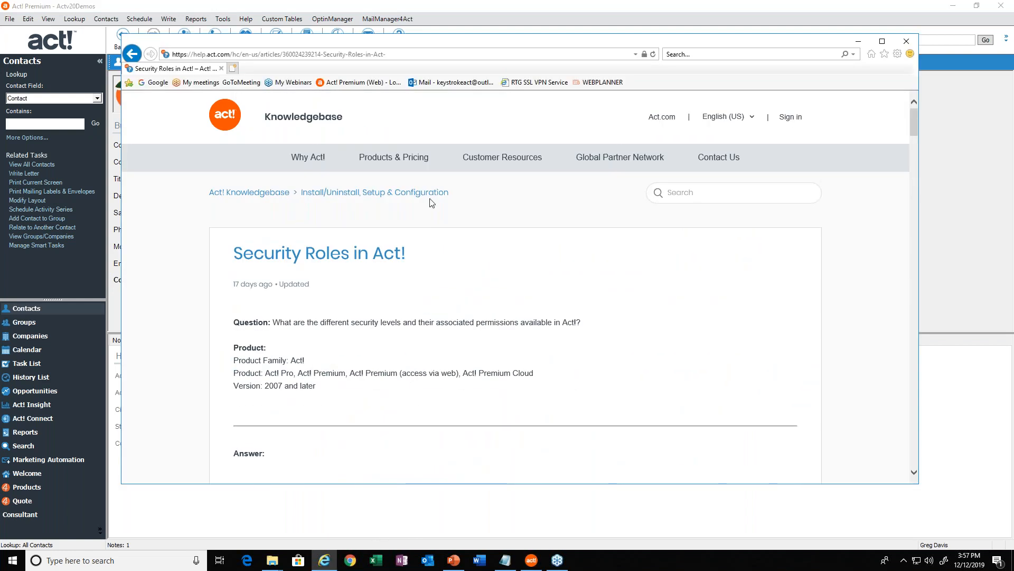
Search the Act! Knowledgebase for "how to import excel" and open the article on importing contact data from Excel, CSV or TXT files.
{"action": "left_click", "coordinate": [685, 197]}
{"action": "type", "text": "how to import excel"}
{"action": "key", "text": "Return"}
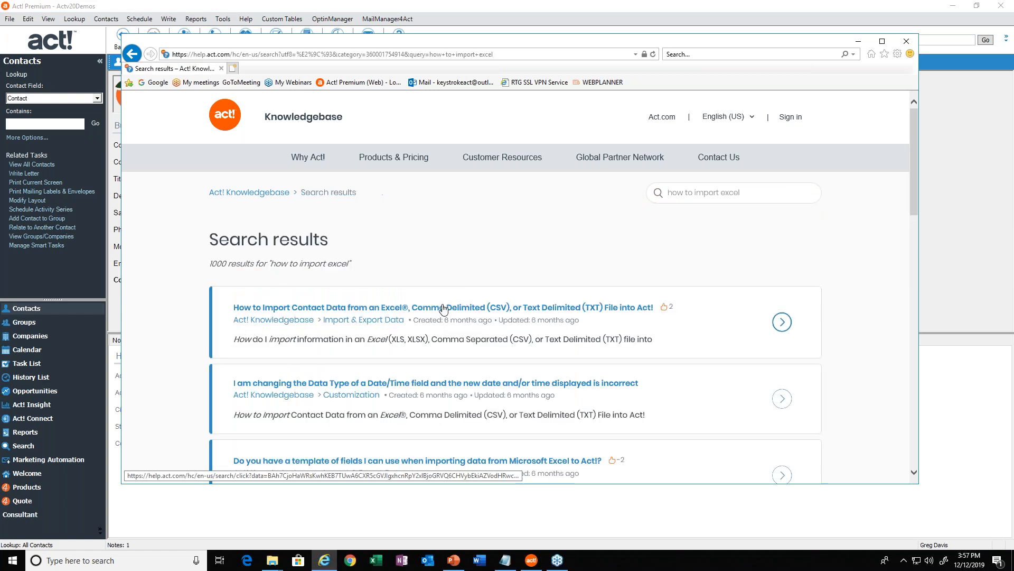
{"action": "left_click", "coordinate": [388, 309]}
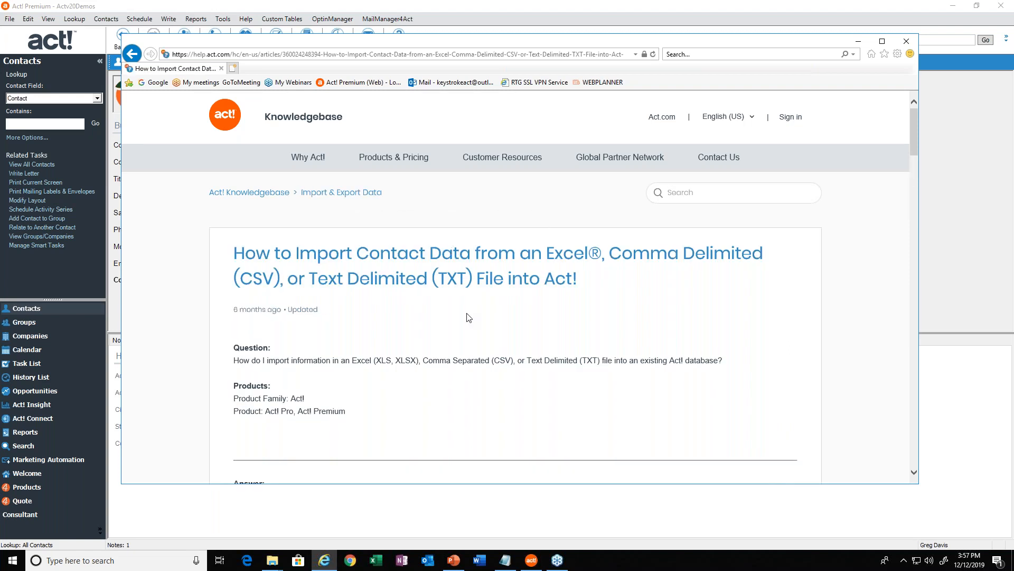
Review the article's duplicate matching criteria and Typical and Custom import instructions, then minimize the browser to return to Act!
{"action": "scroll", "coordinate": [466, 318], "scroll_direction": "down", "scroll_amount": 15}
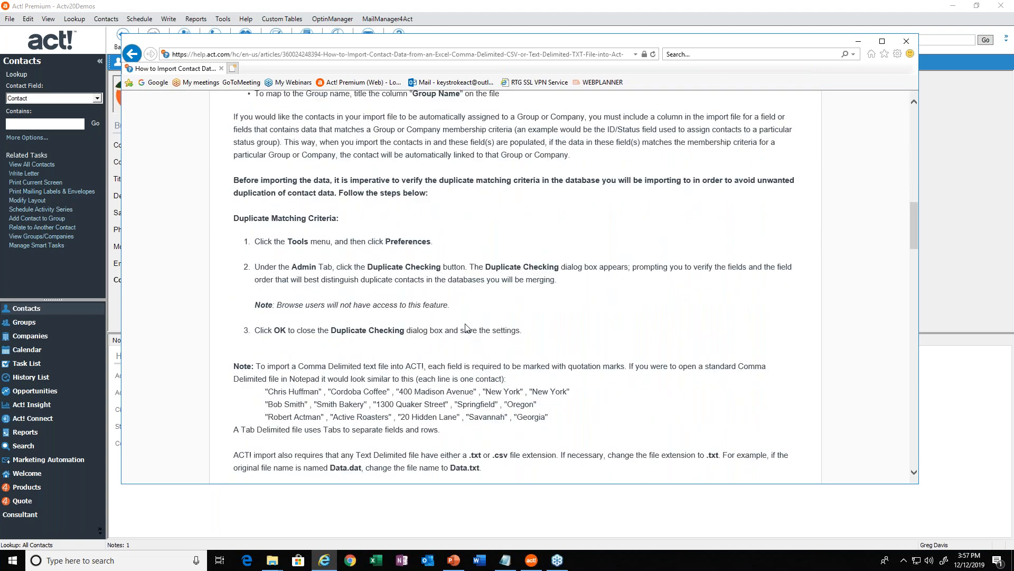
{"action": "scroll", "coordinate": [471, 323], "scroll_direction": "down", "scroll_amount": 10}
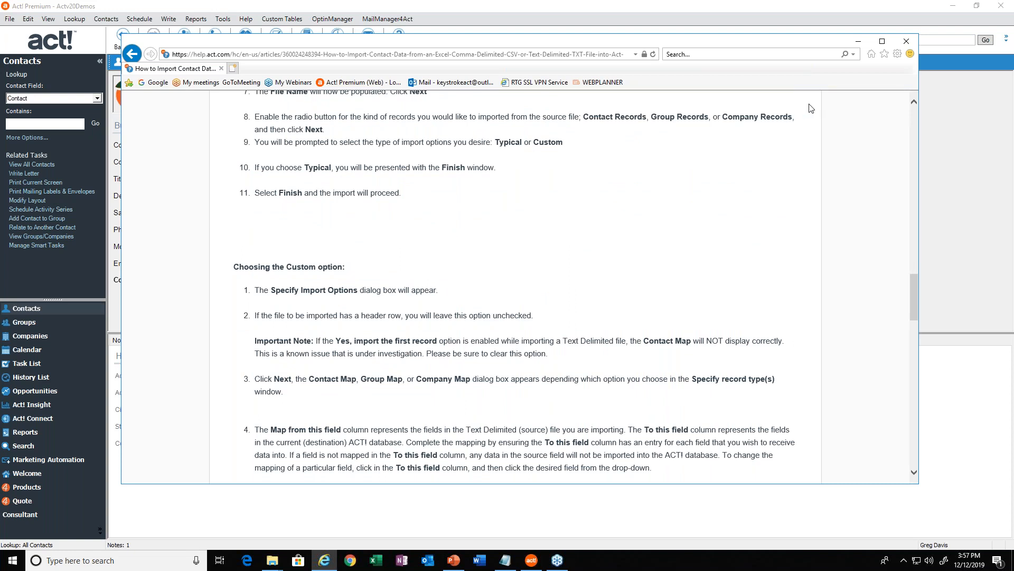
{"action": "left_click", "coordinate": [860, 42]}
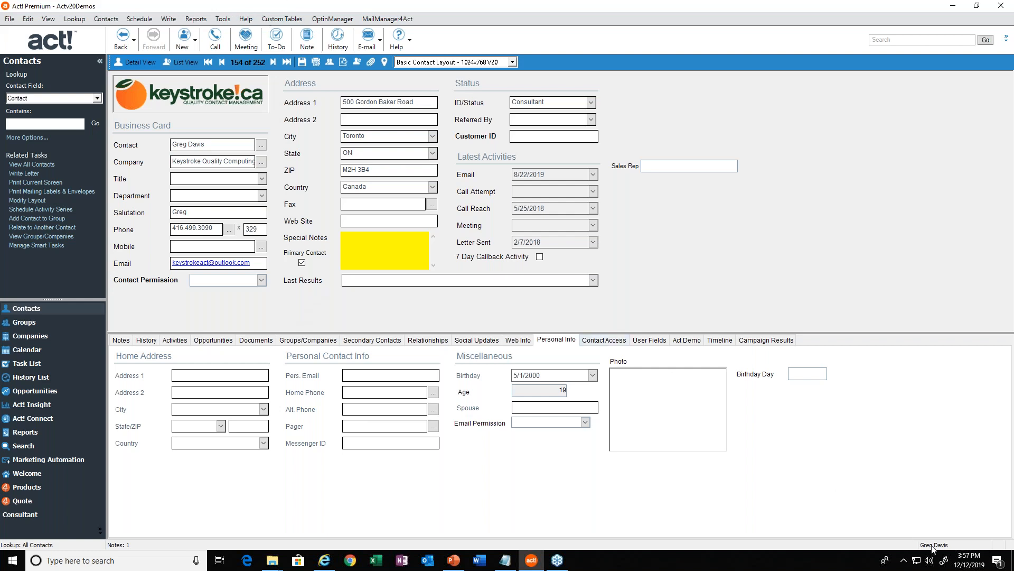
Show the current contact's history and check the record manager of the Contact Deleted entries.
{"action": "mouse_move", "coordinate": [930, 546]}
{"action": "left_click", "coordinate": [143, 341]}
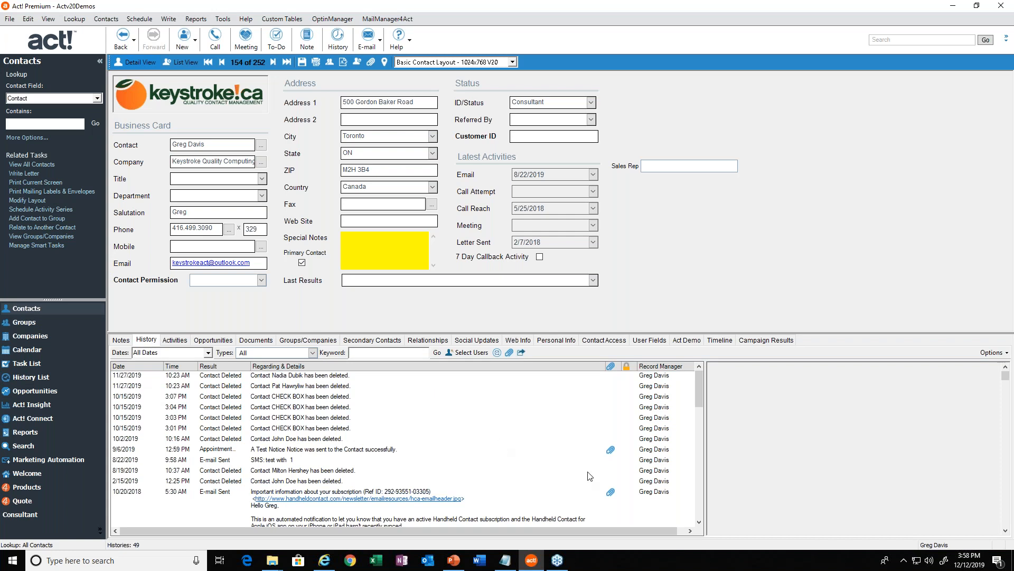
{"action": "left_click", "coordinate": [654, 378]}
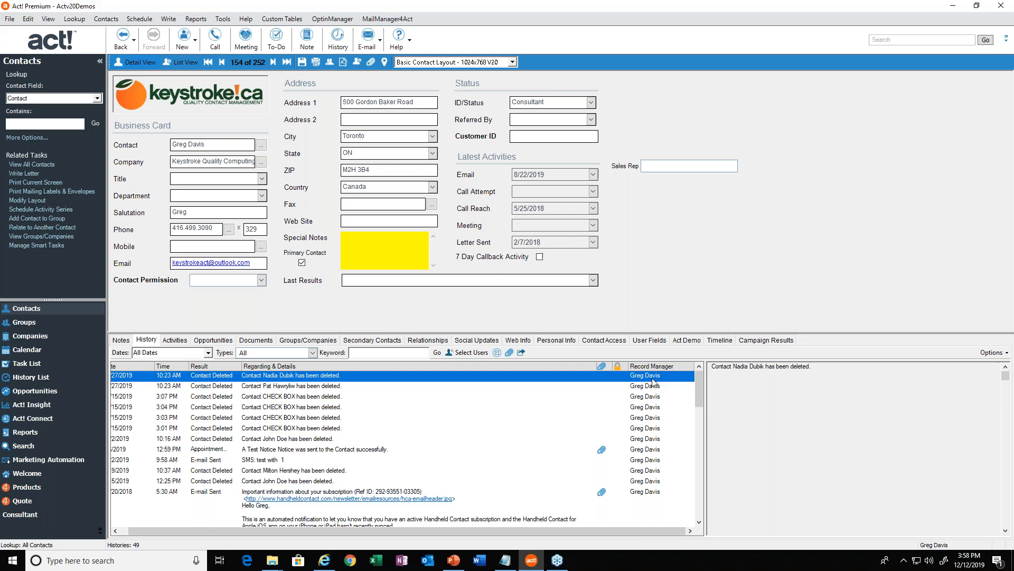
{"action": "left_click", "coordinate": [647, 408]}
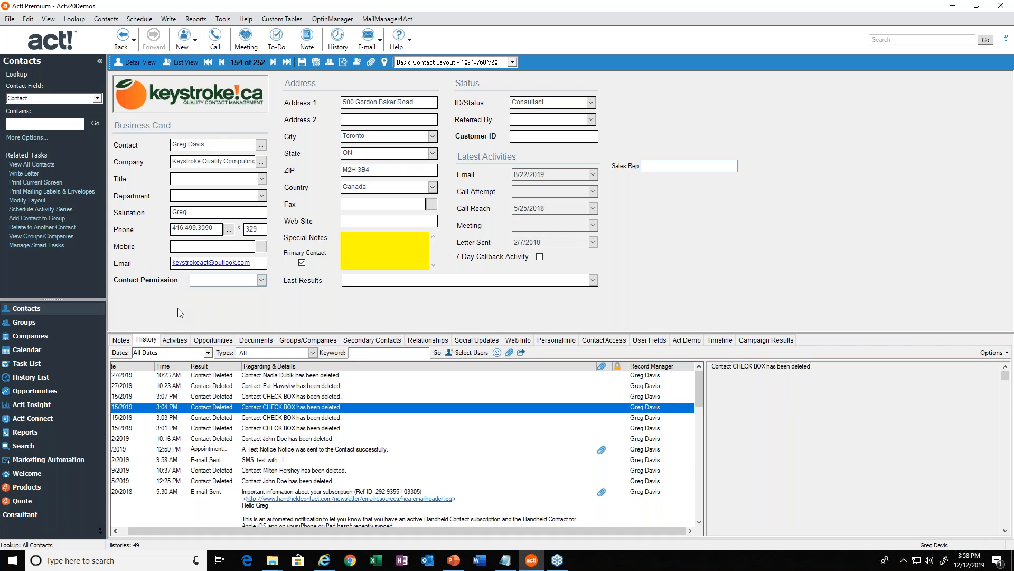
Open the database-wide History List and examine the record manager and details of its field-change and contact-deletion entries.
{"action": "left_click", "coordinate": [23, 376]}
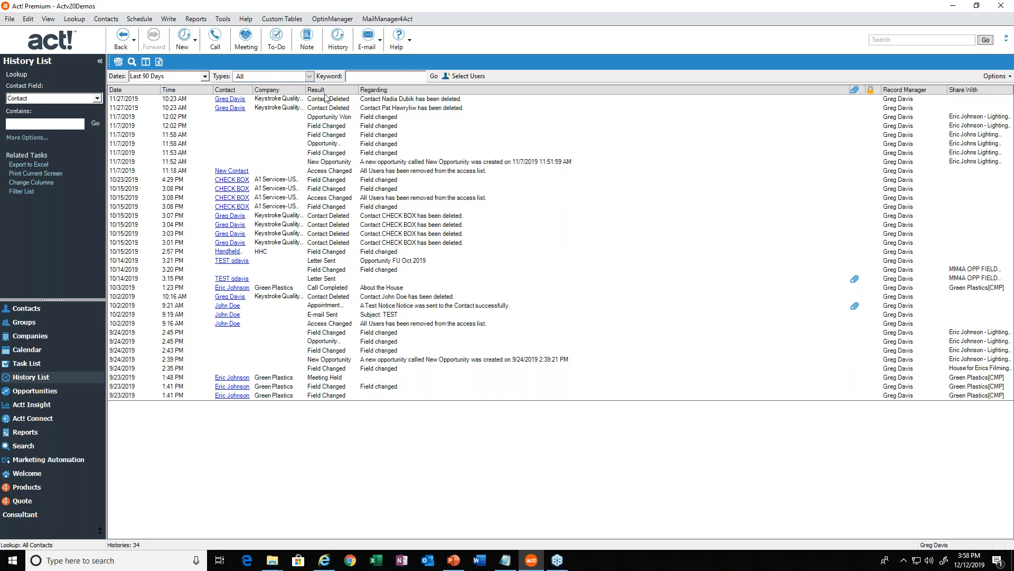
{"action": "left_click", "coordinate": [894, 126]}
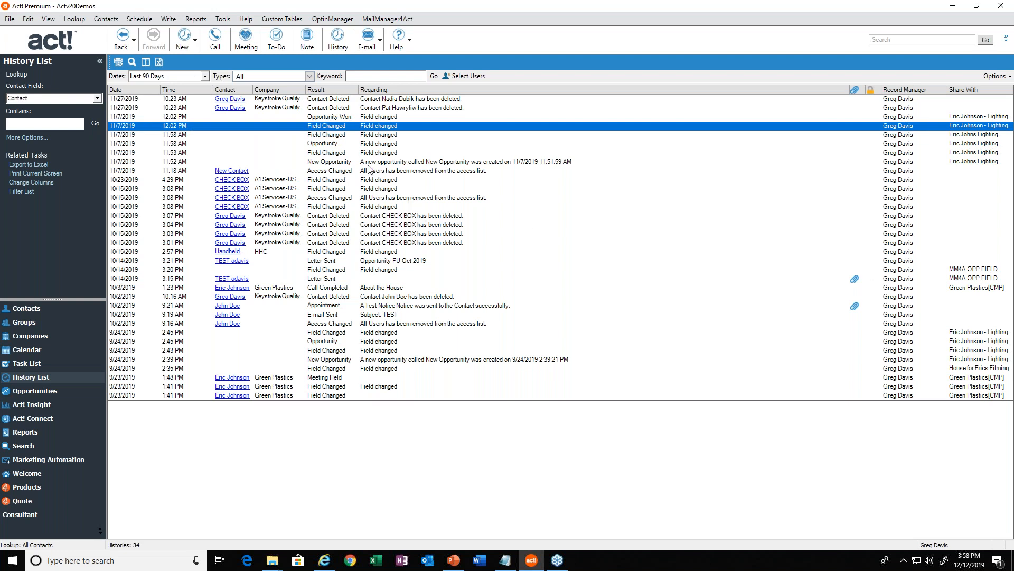
{"action": "left_click", "coordinate": [370, 253]}
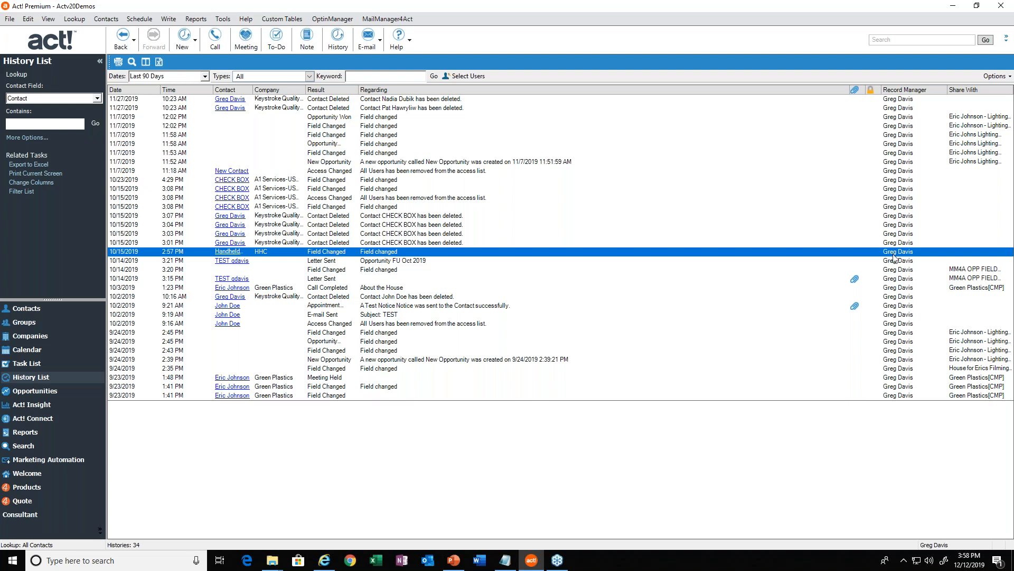
{"action": "left_click", "coordinate": [368, 399]}
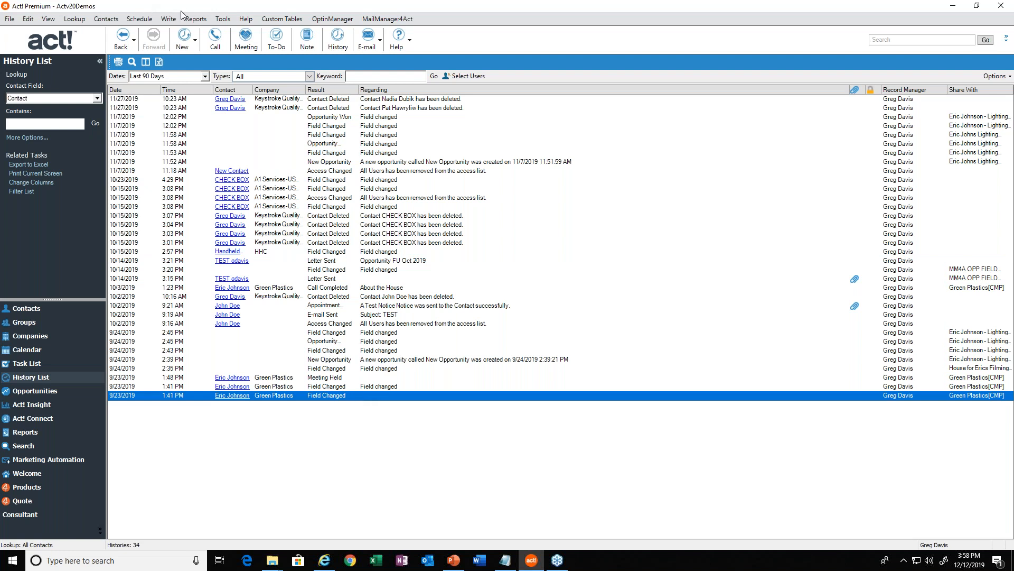
{"action": "left_click", "coordinate": [192, 20]}
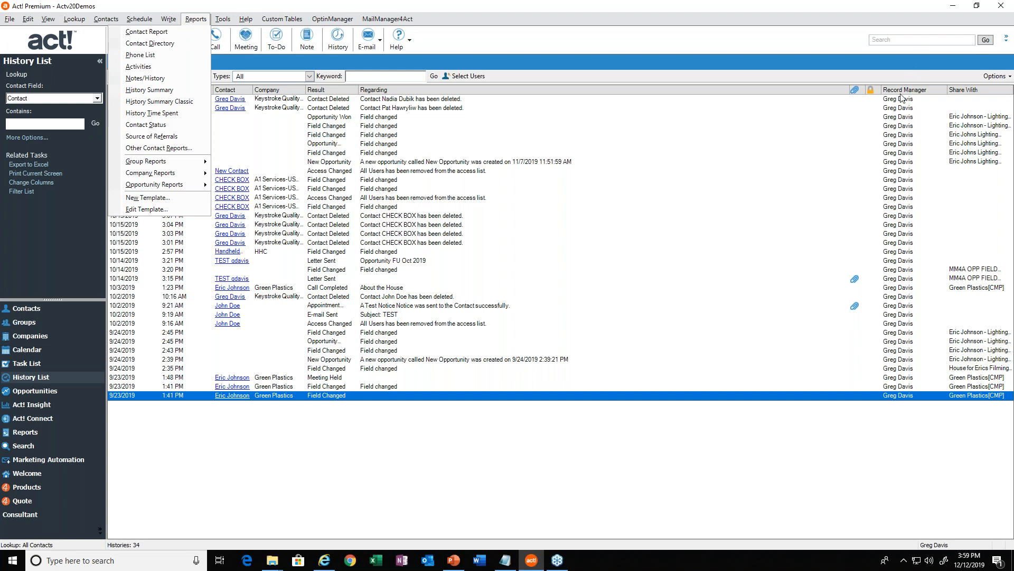
{"action": "left_click", "coordinate": [898, 111]}
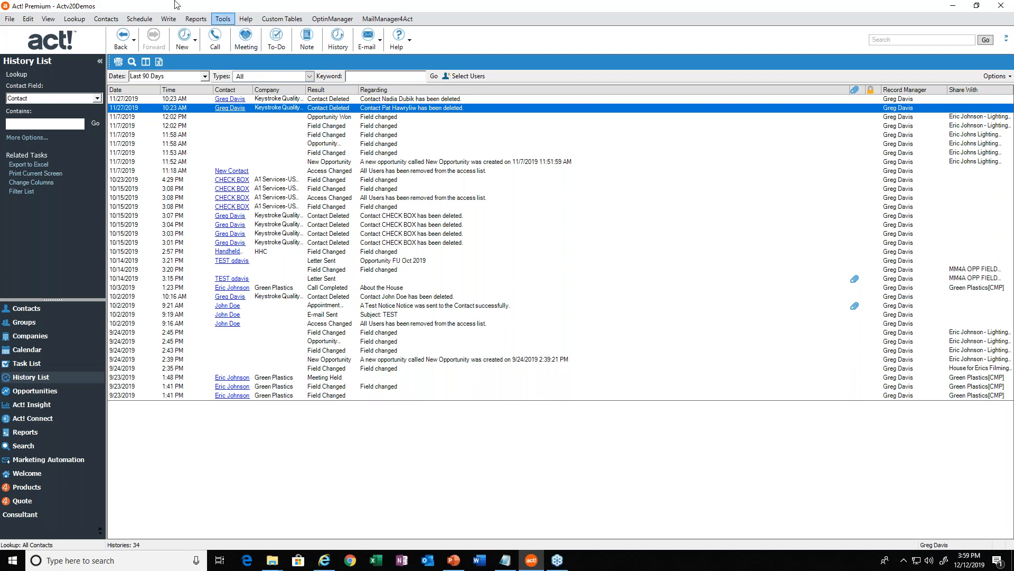
Open the Remove Old Data database maintenance tool and shift its dialog slightly.
{"action": "left_click", "coordinate": [11, 21]}
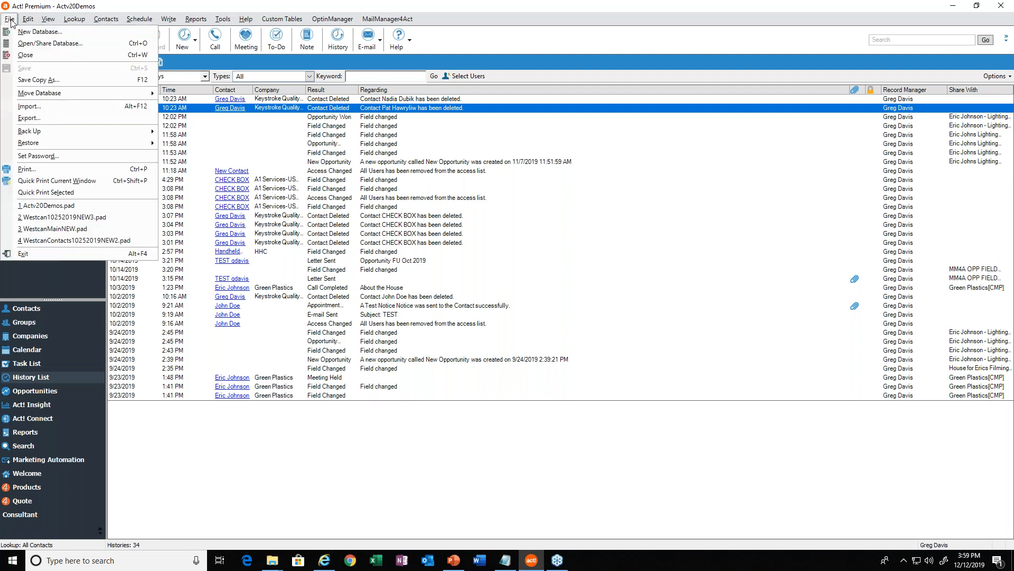
{"action": "left_click", "coordinate": [27, 20]}
{"action": "left_click", "coordinate": [47, 19]}
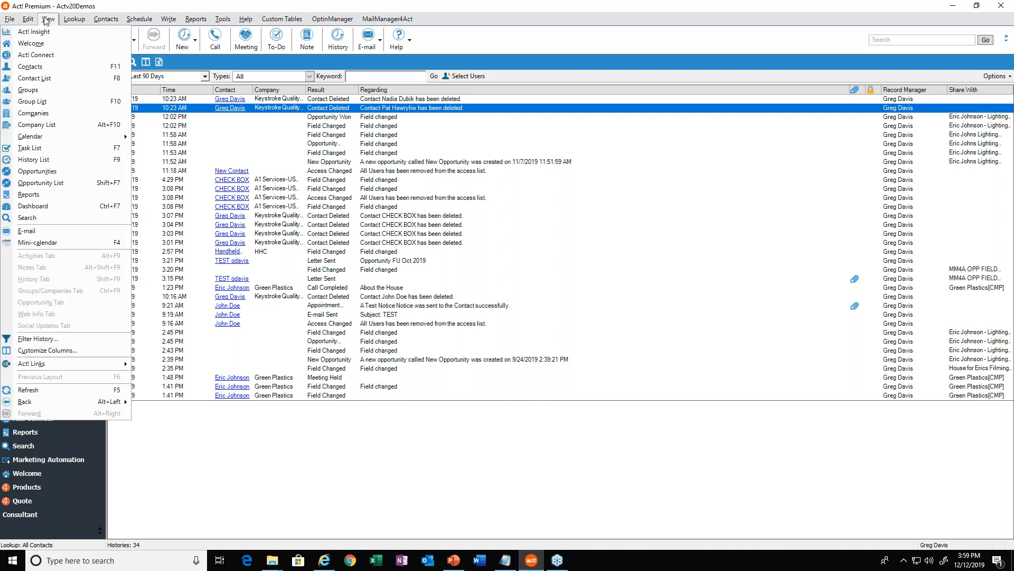
{"action": "mouse_move", "coordinate": [68, 20]}
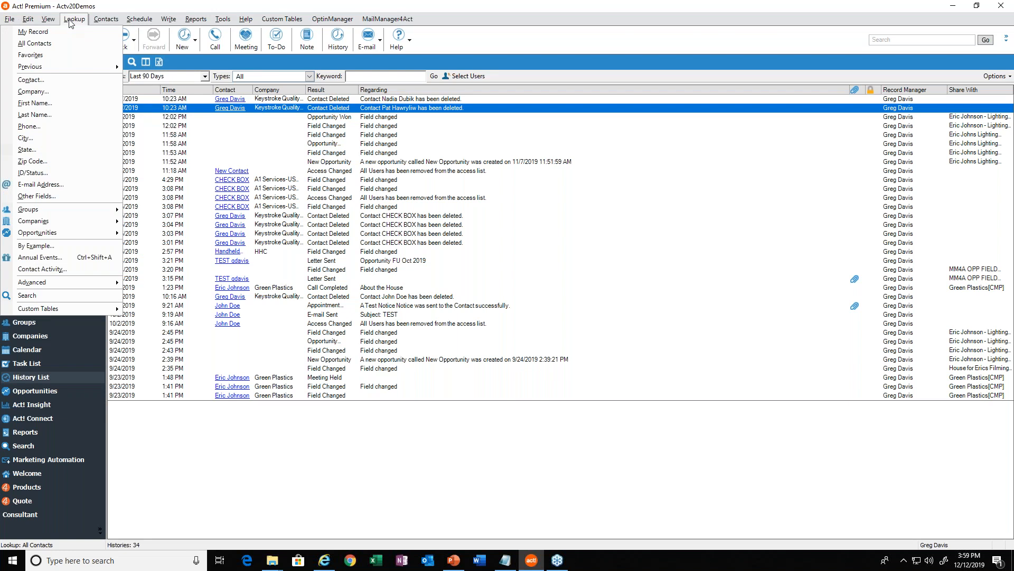
{"action": "mouse_move", "coordinate": [78, 288]}
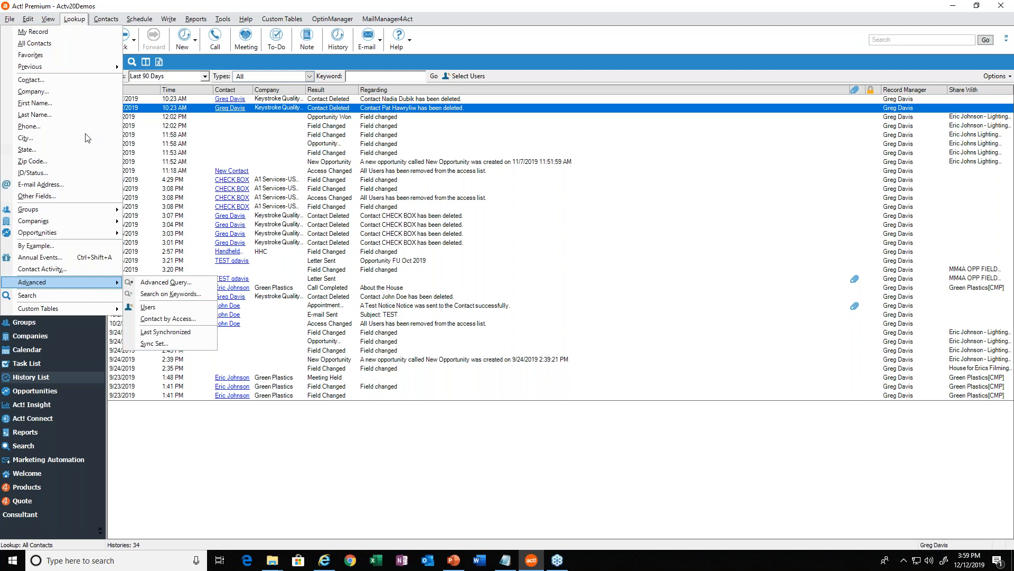
{"action": "mouse_move", "coordinate": [222, 23]}
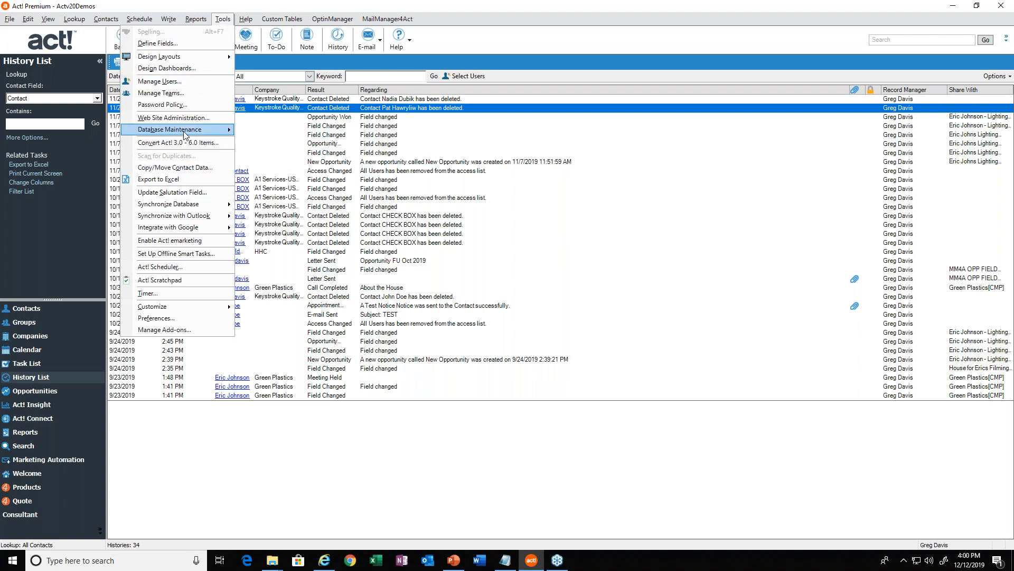
{"action": "mouse_move", "coordinate": [182, 133]}
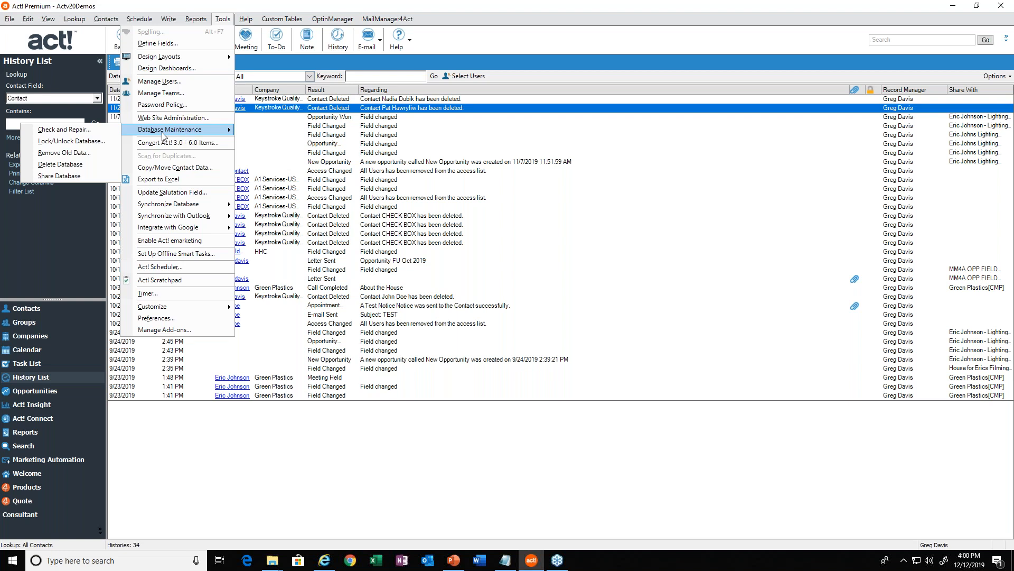
{"action": "left_click", "coordinate": [76, 154]}
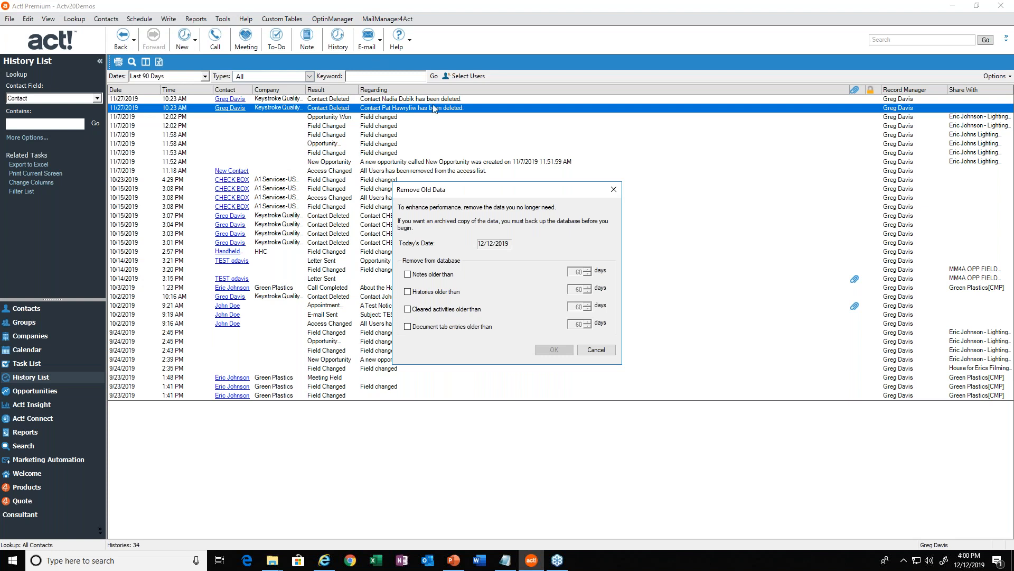
{"action": "left_click_drag", "start_coordinate": [462, 194], "coordinate": [493, 197]}
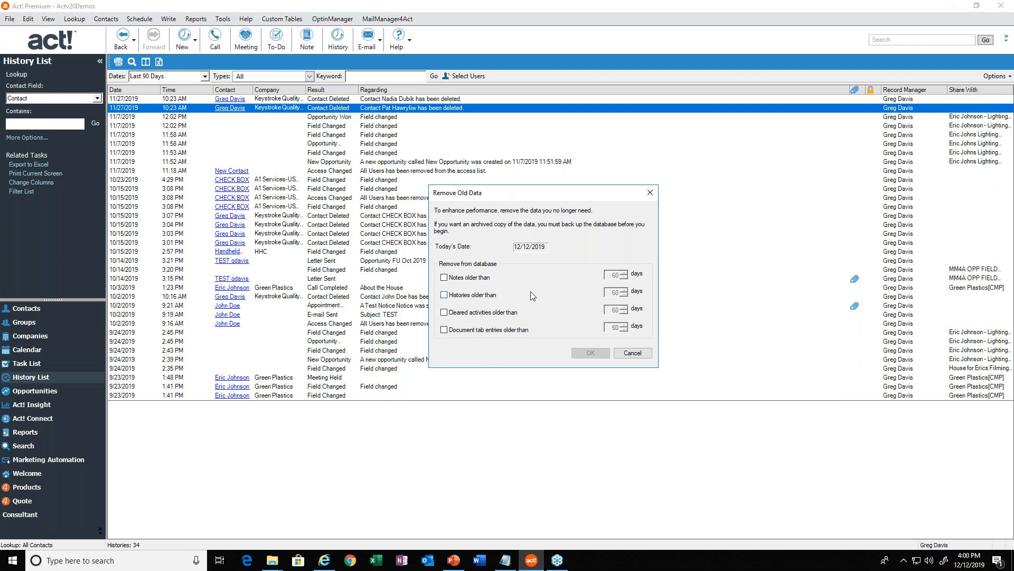
Mark notes, histories, cleared activities and document tab entries older than 60 days for removal, then cancel without removing anything.
{"action": "left_click", "coordinate": [469, 279]}
{"action": "left_click", "coordinate": [469, 295]}
{"action": "left_click", "coordinate": [476, 317]}
{"action": "left_click", "coordinate": [480, 330]}
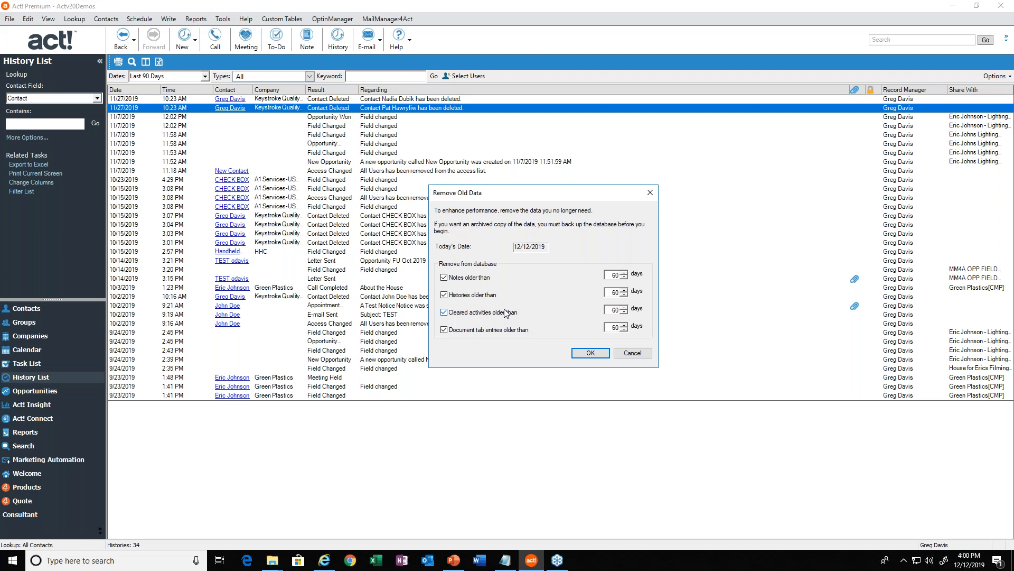
{"action": "left_click", "coordinate": [623, 352]}
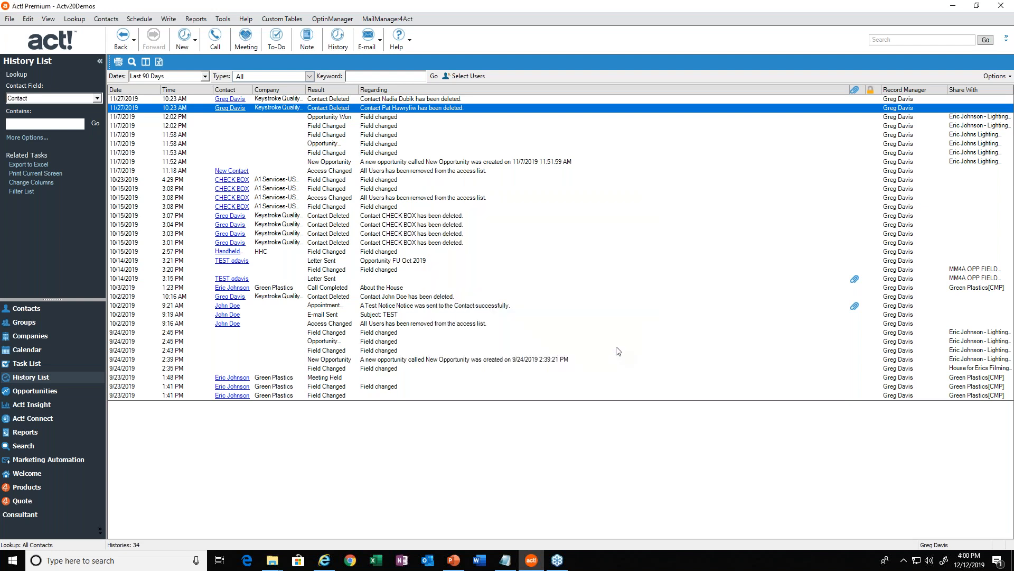
{"action": "left_click", "coordinate": [400, 360]}
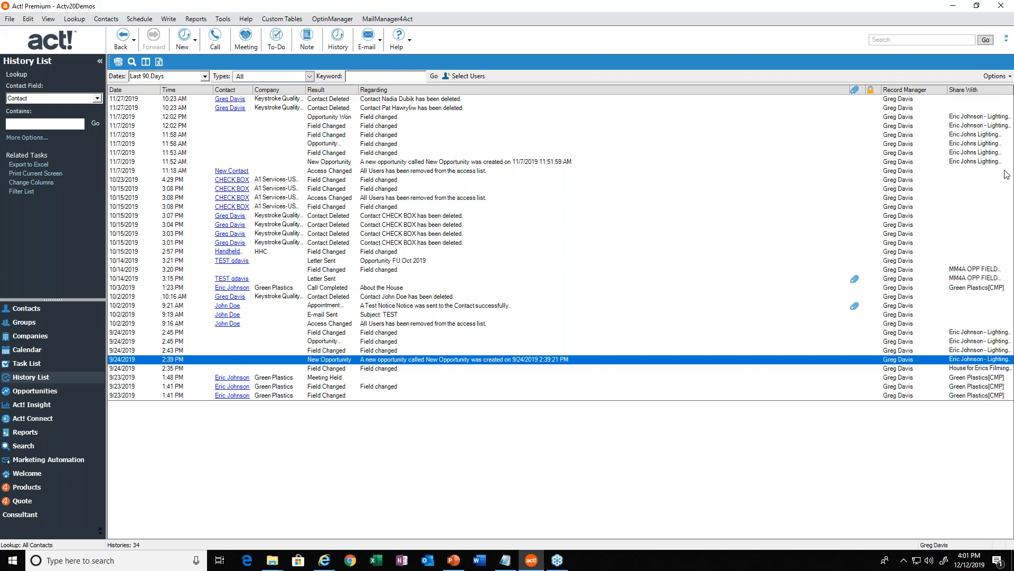
{"action": "left_click", "coordinate": [499, 310]}
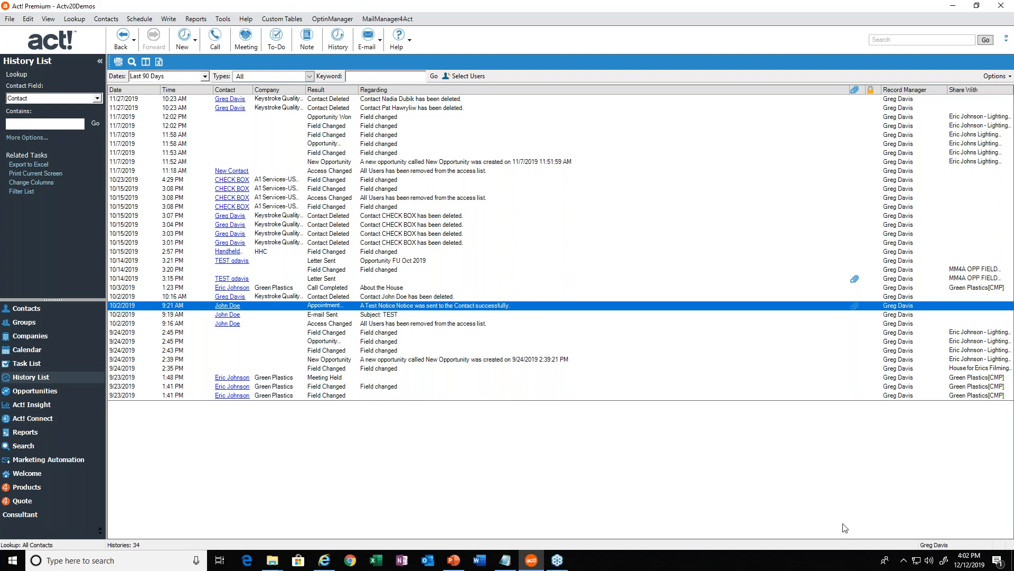
{"action": "left_click", "coordinate": [903, 561]}
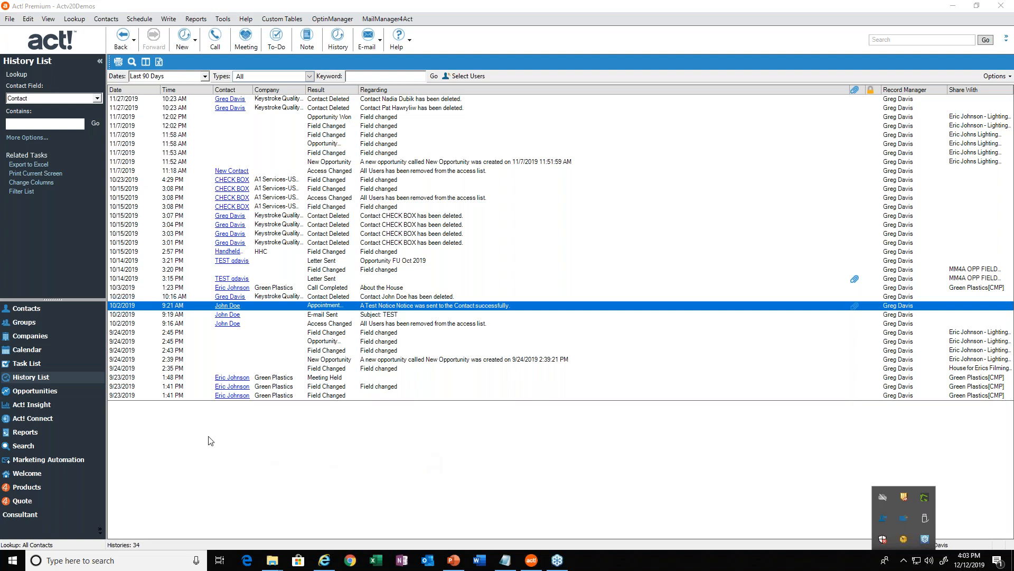
Return to the contacts and look up those whose ID/Status contains Consultant.
{"action": "left_click", "coordinate": [23, 311]}
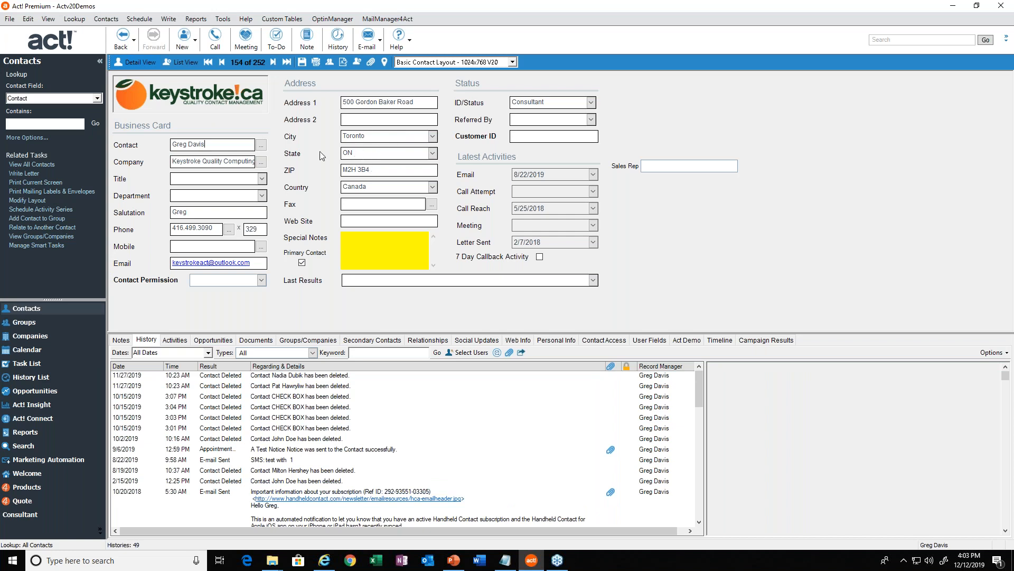
{"action": "left_click", "coordinate": [535, 103]}
{"action": "right_click", "coordinate": [556, 101]}
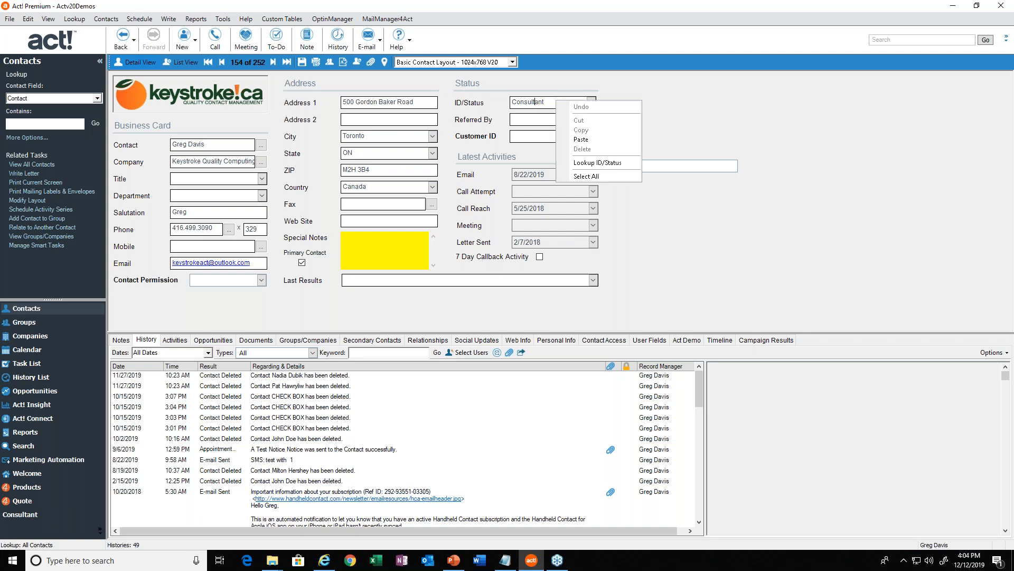
{"action": "left_click", "coordinate": [583, 163]}
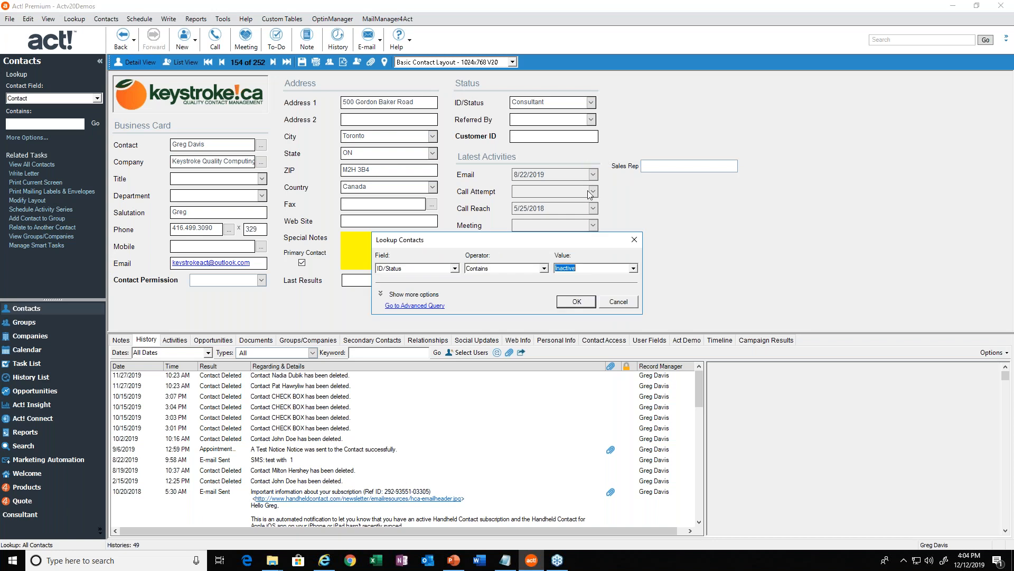
{"action": "type", "text": "Consulta"}
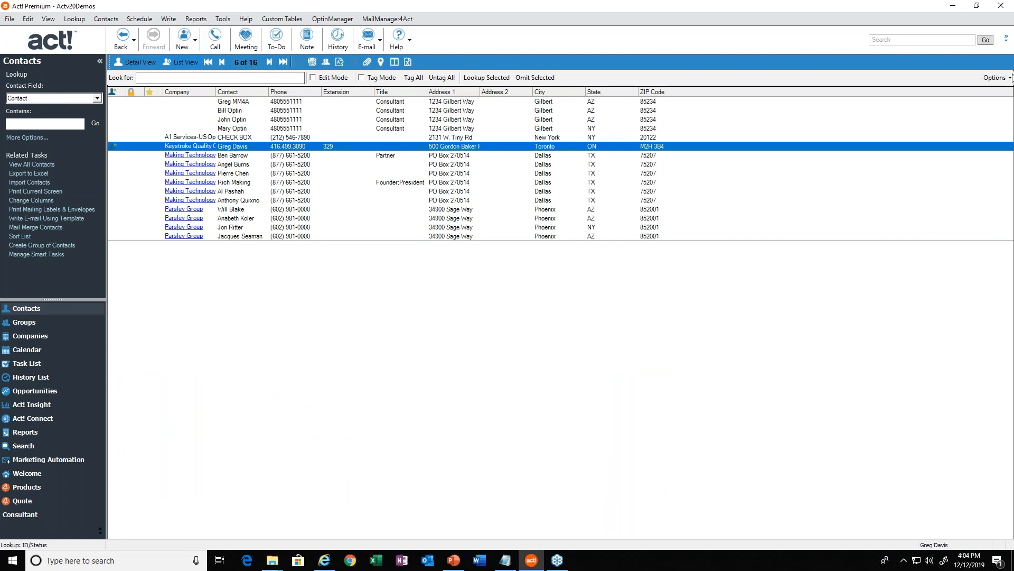
Customize the contact list columns by adding the ID/Status field after ZIP Code.
{"action": "left_click", "coordinate": [986, 81]}
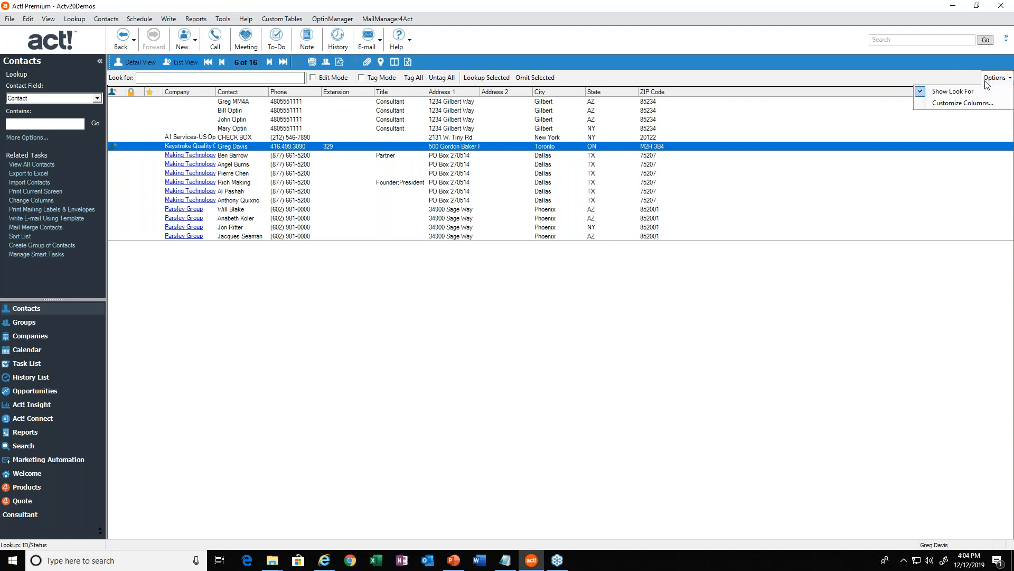
{"action": "left_click", "coordinate": [946, 107]}
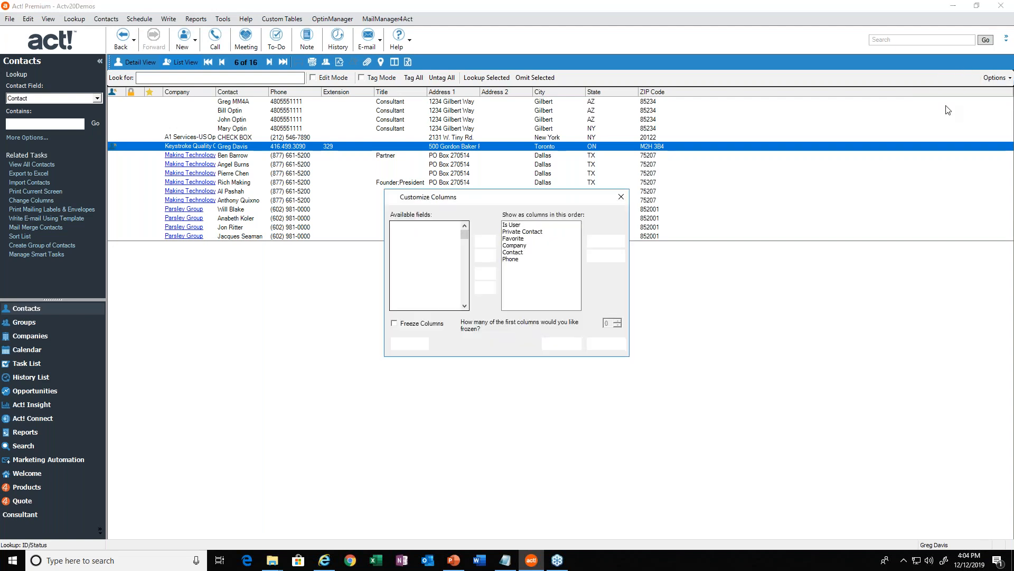
{"action": "left_click", "coordinate": [409, 286]}
{"action": "scroll", "coordinate": [408, 286], "scroll_direction": "down", "scroll_amount": 5}
{"action": "scroll", "coordinate": [408, 285], "scroll_direction": "up", "scroll_amount": 3}
{"action": "left_click", "coordinate": [411, 280]}
{"action": "key", "text": "i"}
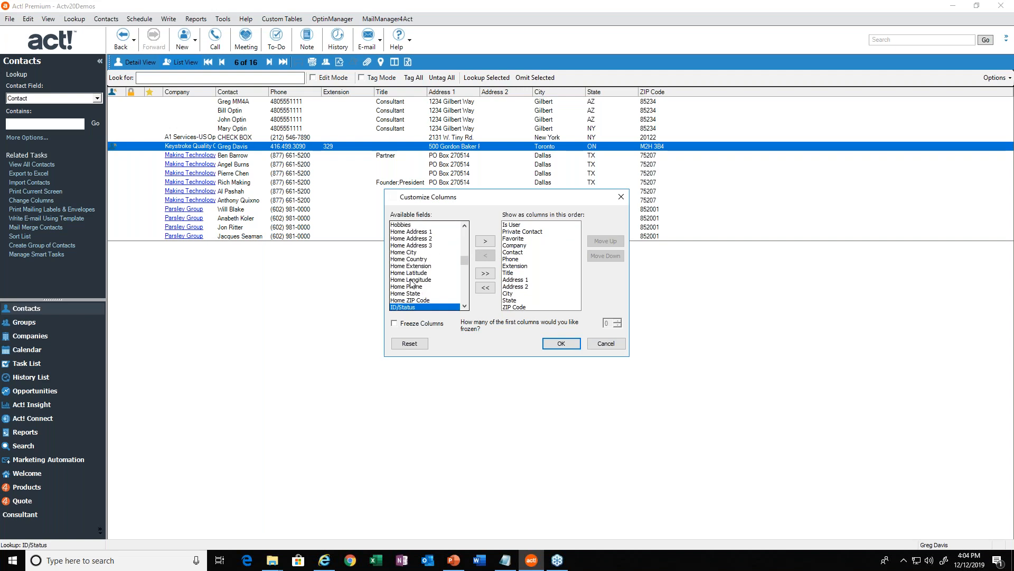
{"action": "double_click", "coordinate": [412, 308]}
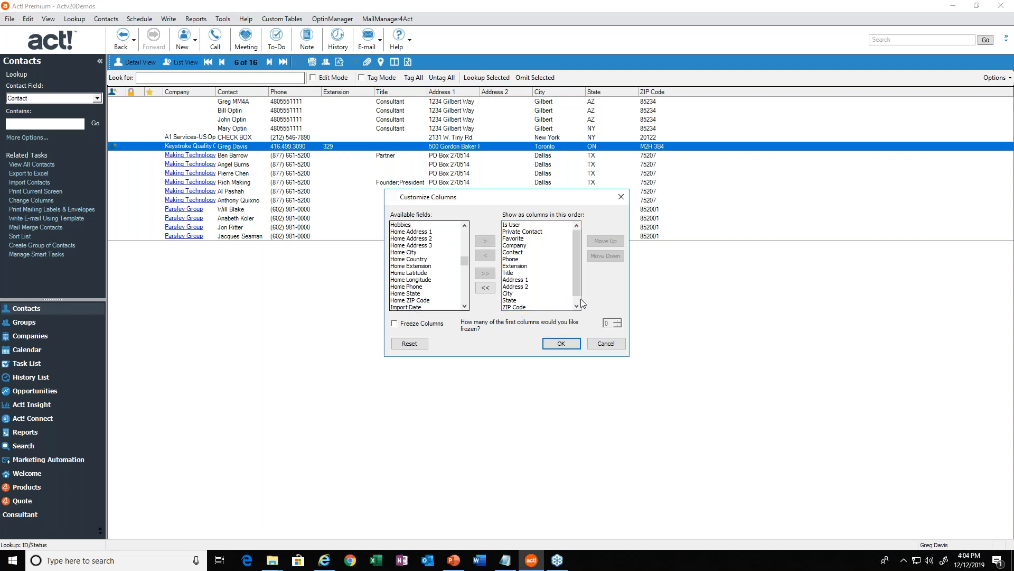
{"action": "scroll", "coordinate": [577, 299], "scroll_direction": "down", "scroll_amount": 1}
{"action": "left_click", "coordinate": [526, 308]}
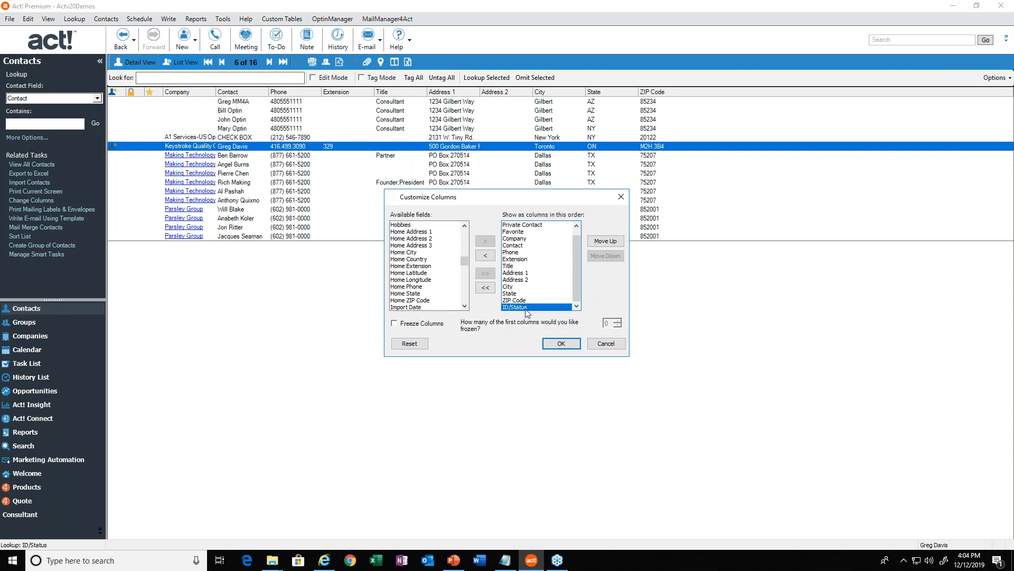
{"action": "left_click", "coordinate": [560, 344]}
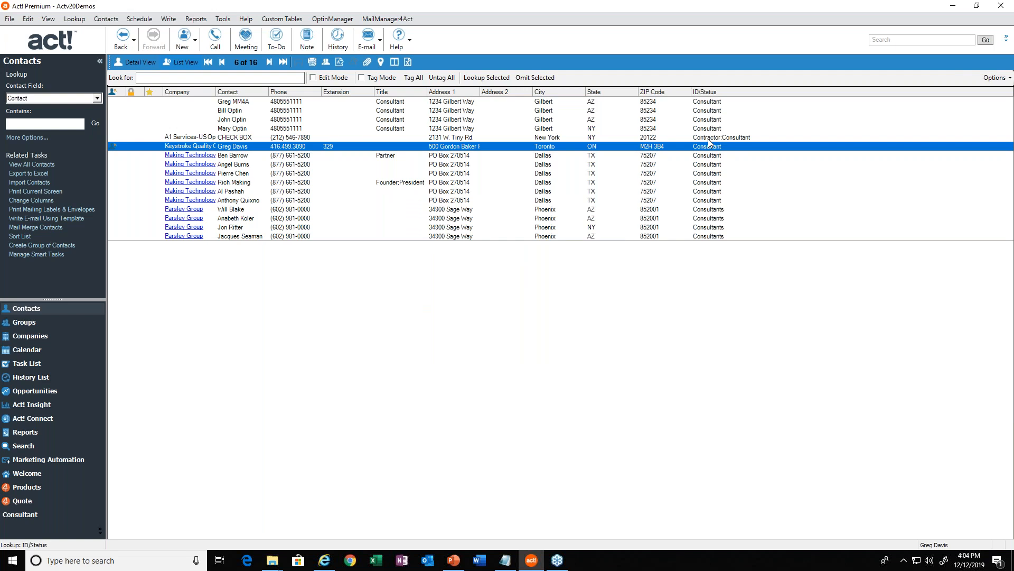
Start a Replace Field operation on the looked-up contacts and choose ID/Status as the field whose contents are replaced.
{"action": "left_click", "coordinate": [708, 102]}
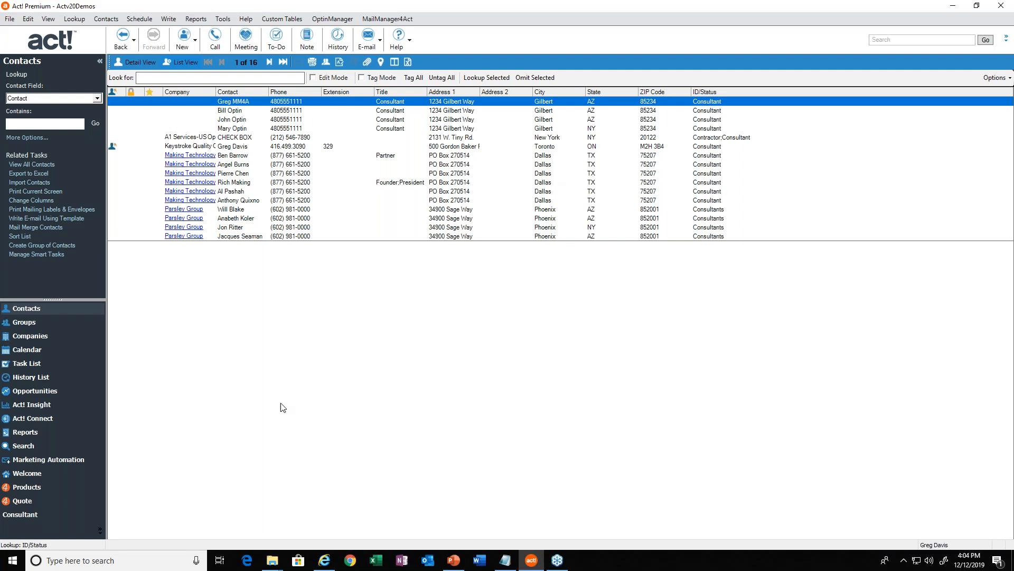
{"action": "left_click", "coordinate": [28, 19]}
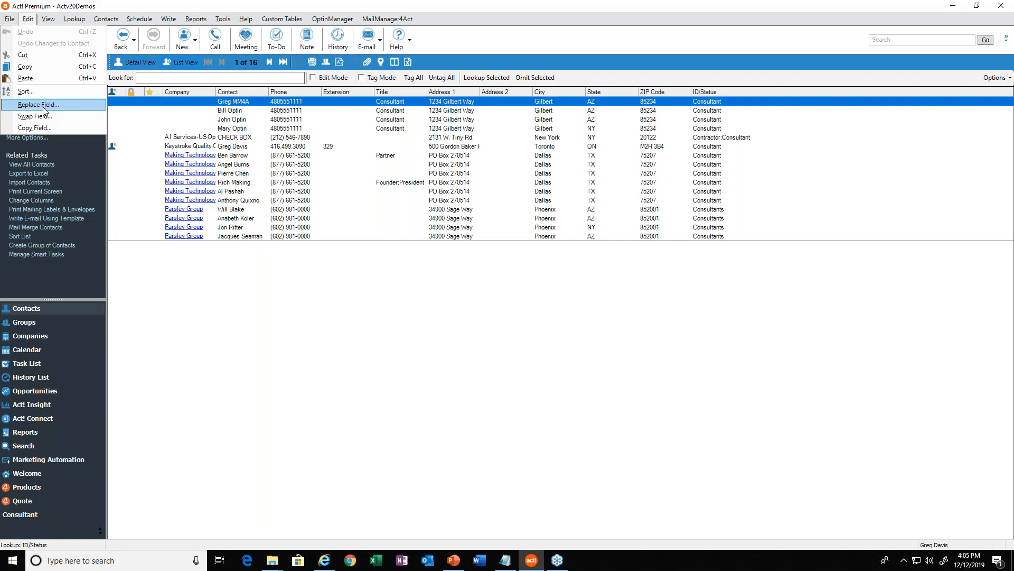
{"action": "left_click", "coordinate": [38, 104]}
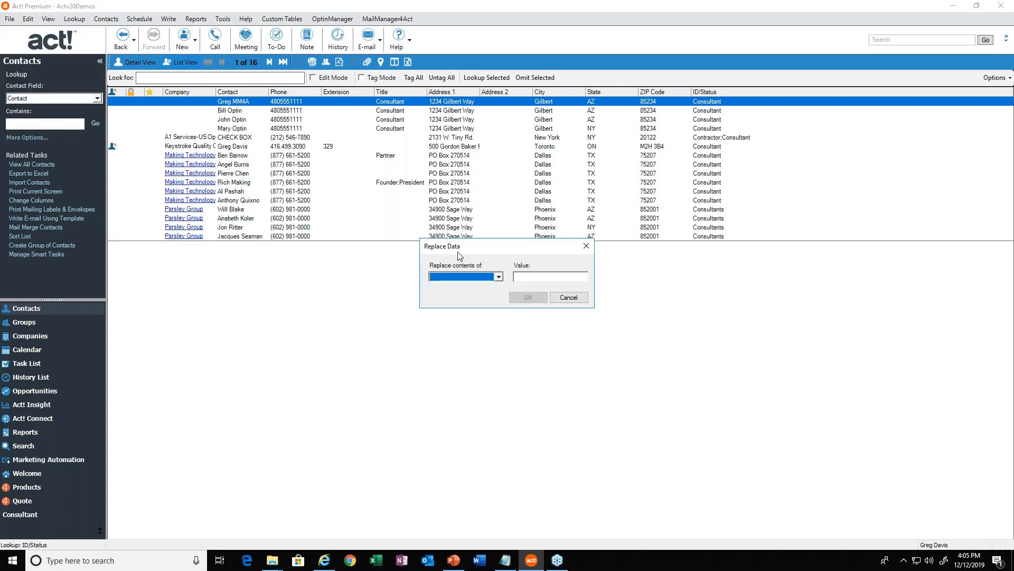
{"action": "left_click", "coordinate": [499, 276]}
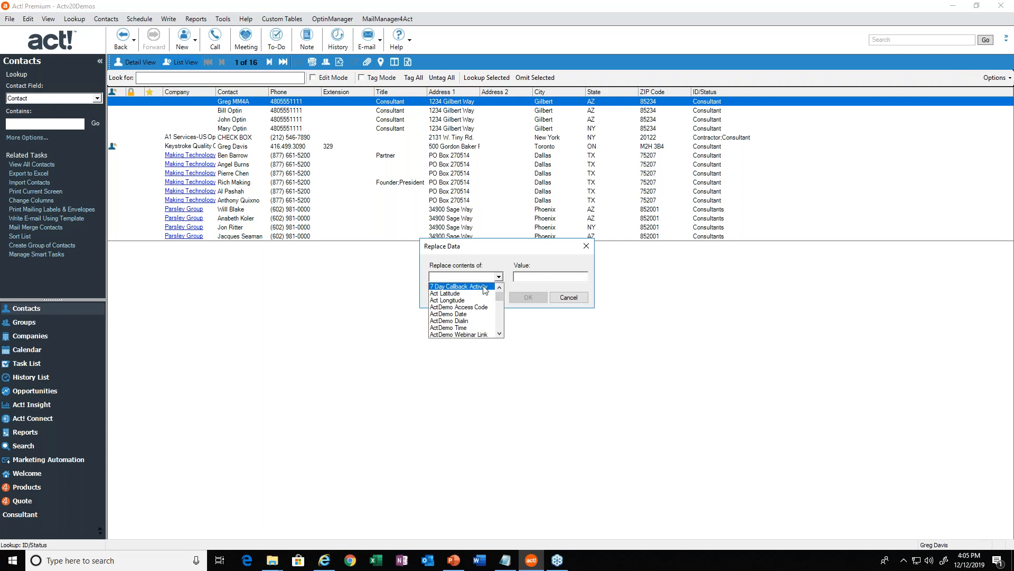
{"action": "key", "text": "i"}
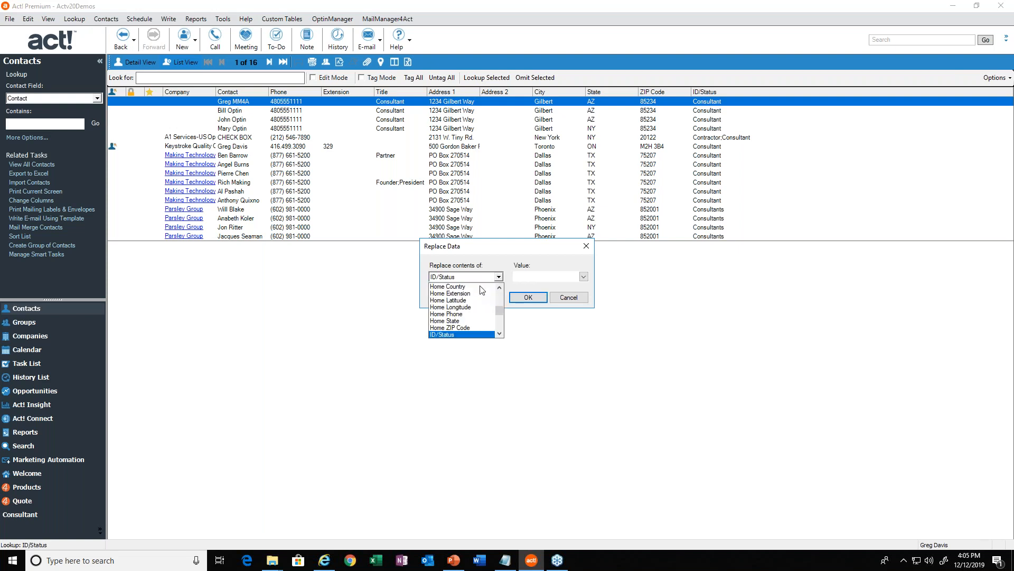
{"action": "left_click", "coordinate": [445, 335]}
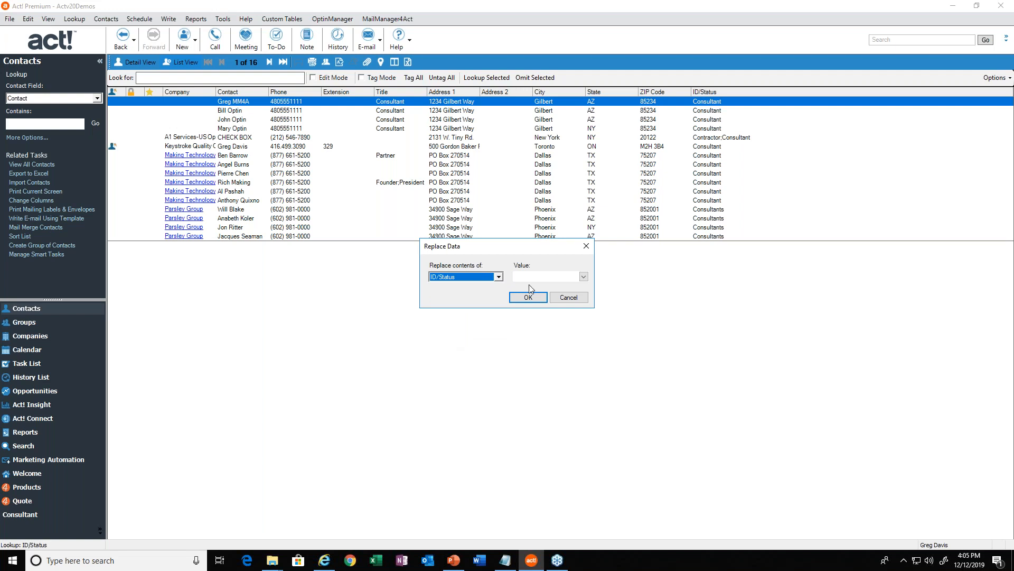
Set the replacement value to Reseller and apply it to all records in the current lookup.
{"action": "left_click", "coordinate": [584, 276]}
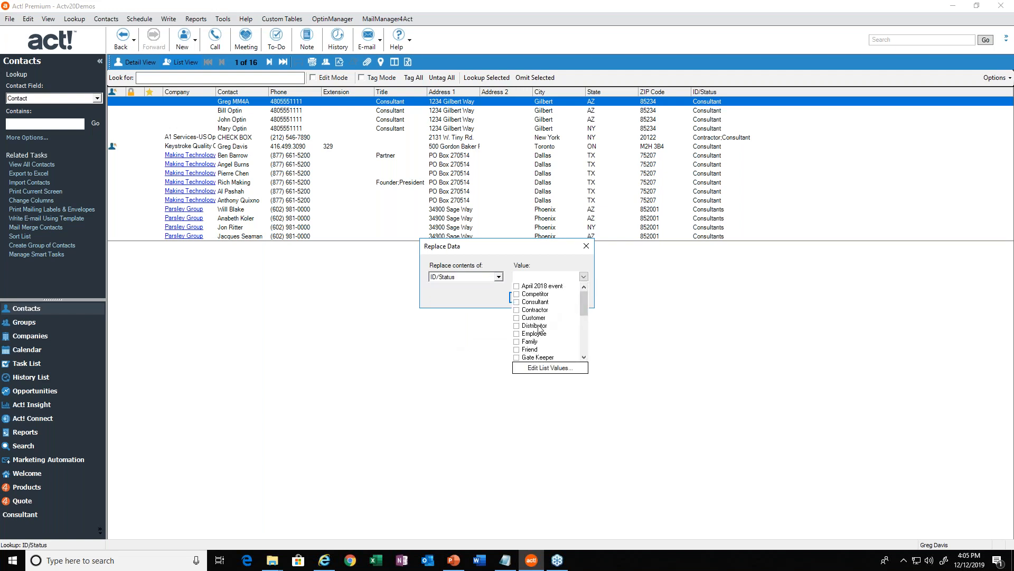
{"action": "scroll", "coordinate": [539, 328], "scroll_direction": "down", "scroll_amount": 4}
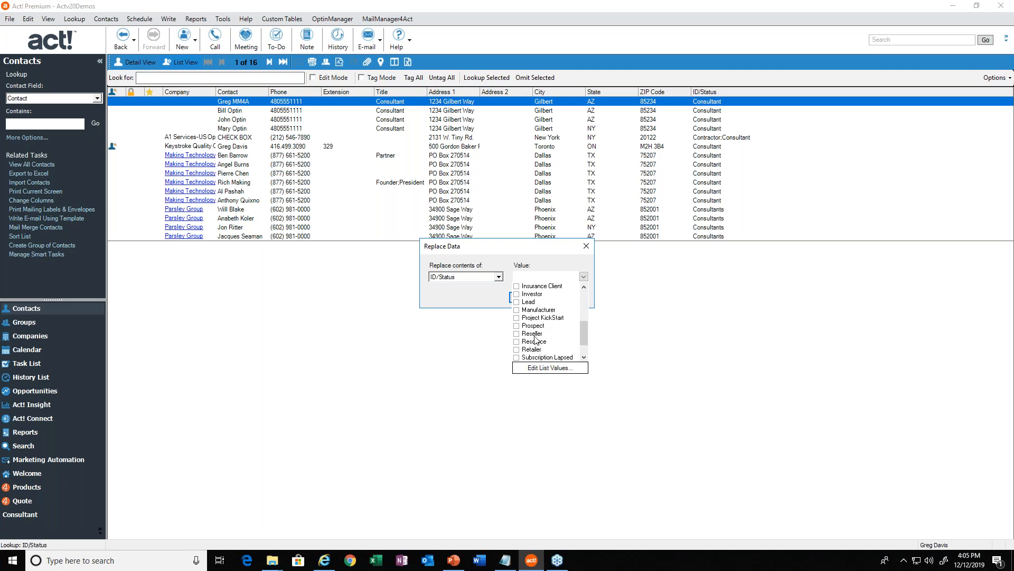
{"action": "left_click", "coordinate": [536, 335]}
{"action": "left_click", "coordinate": [535, 336]}
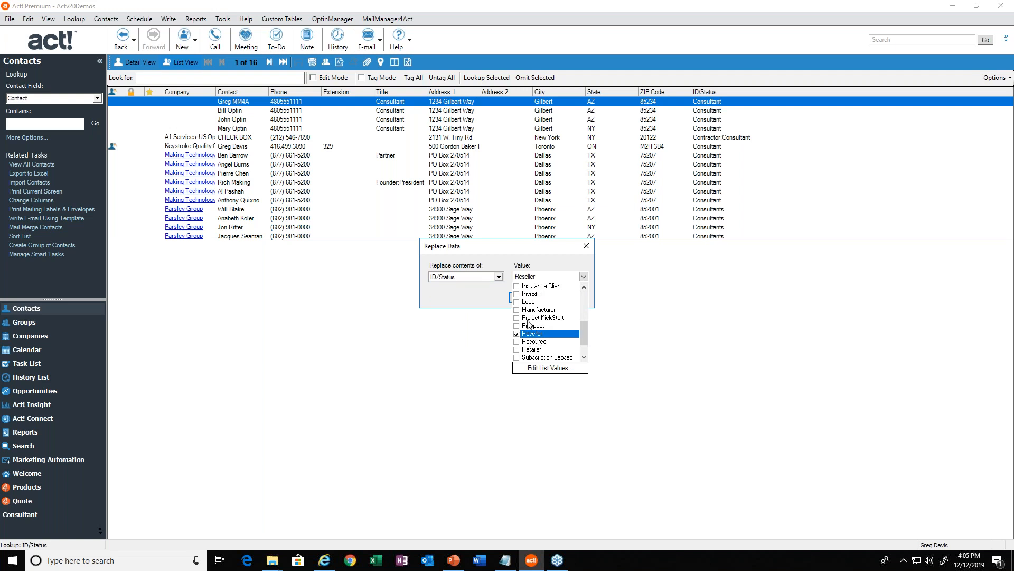
{"action": "left_click", "coordinate": [479, 293]}
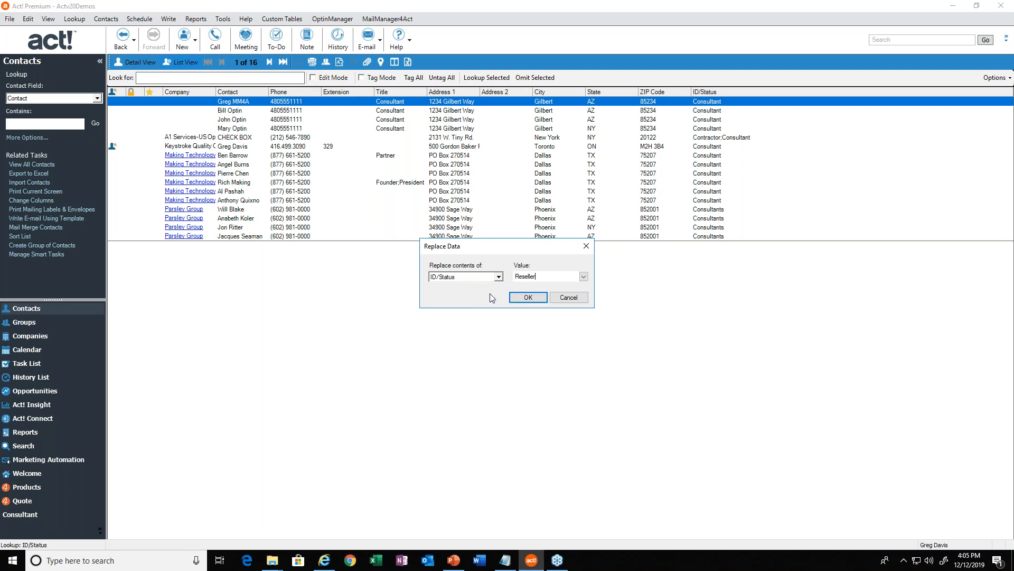
{"action": "left_click", "coordinate": [525, 299]}
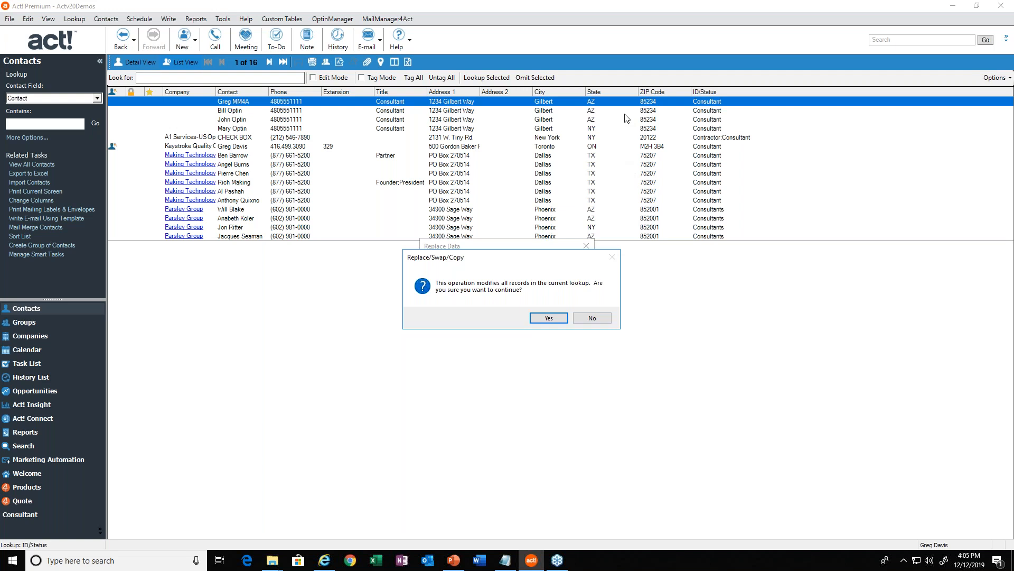
{"action": "left_click", "coordinate": [550, 319]}
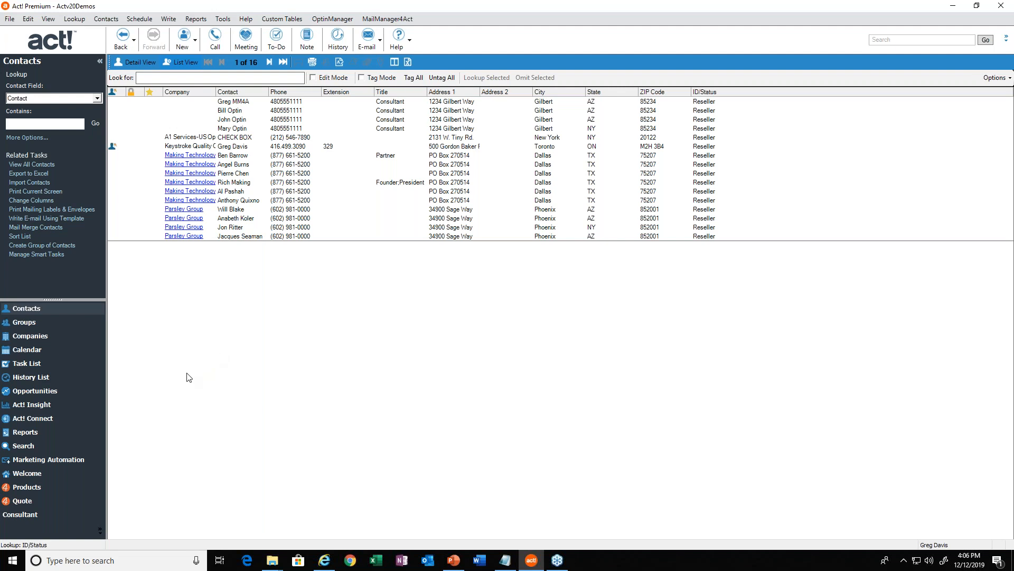
{"action": "left_click", "coordinate": [204, 148]}
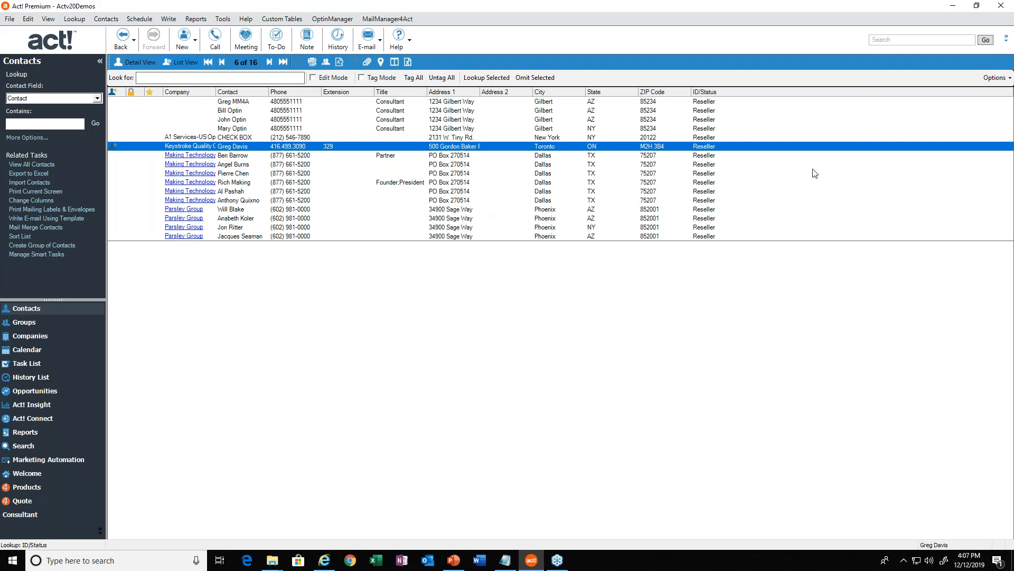
{"action": "left_click", "coordinate": [1005, 43]}
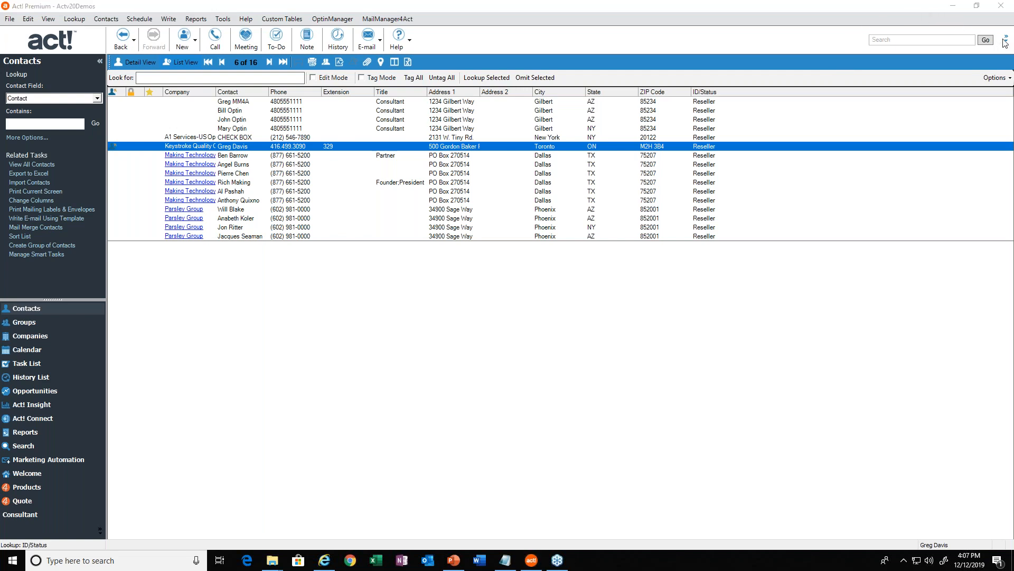